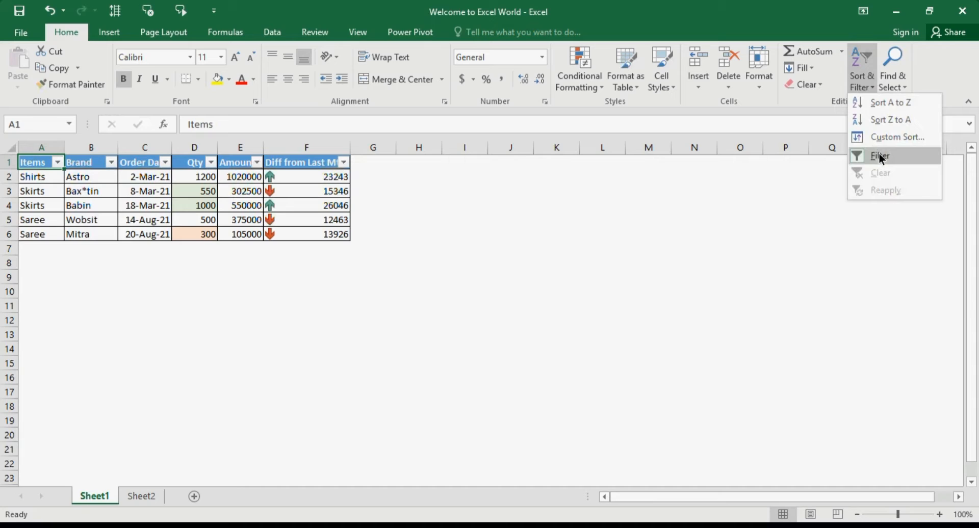
click(653, 189)
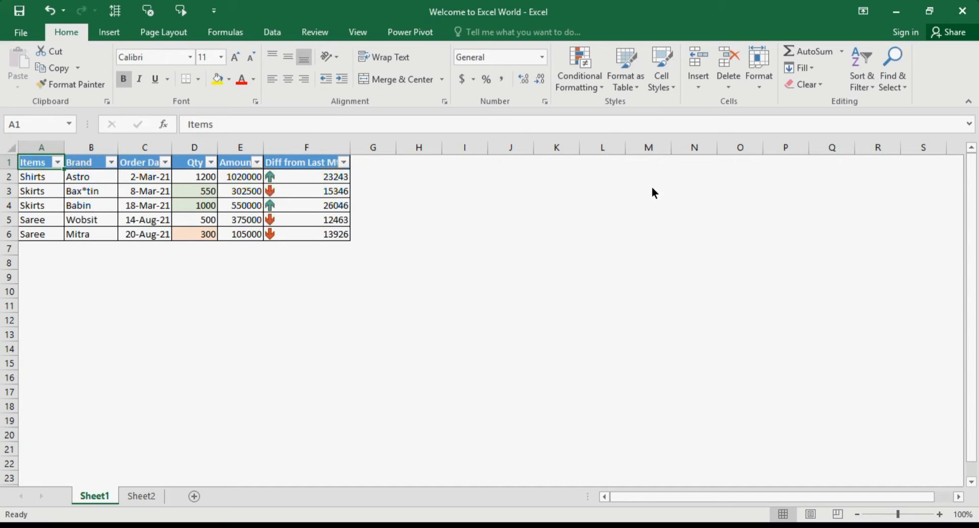
click(174, 208)
click(158, 203)
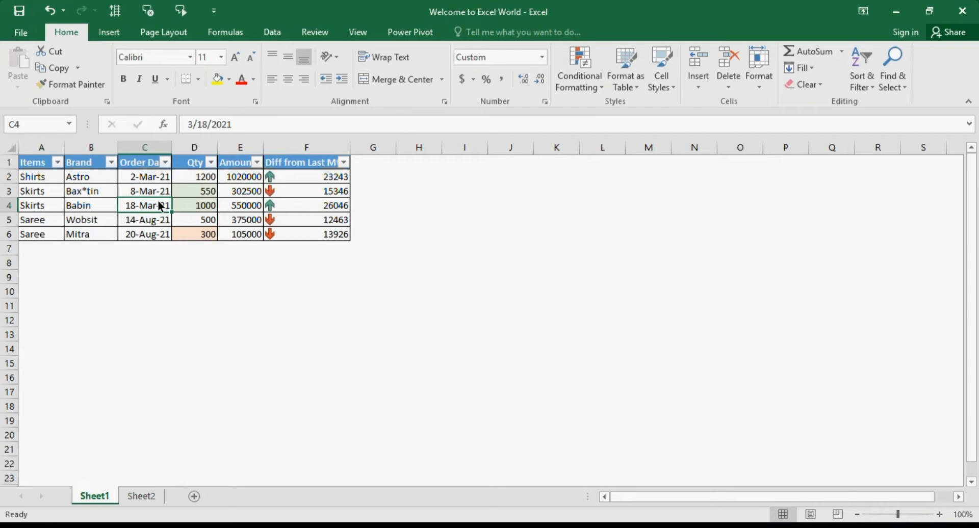
click(155, 187)
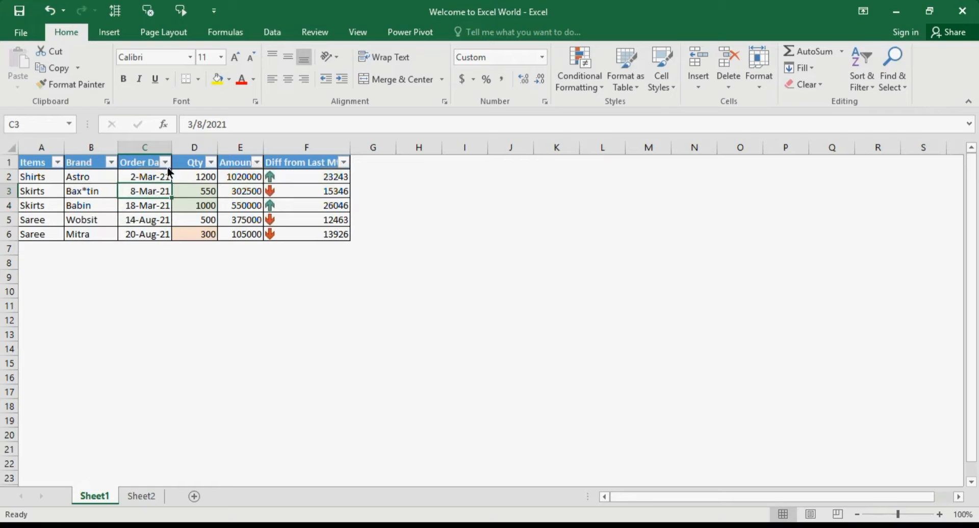
Filter the Order Date column to show only the orders of 8 March 2021.
click(166, 164)
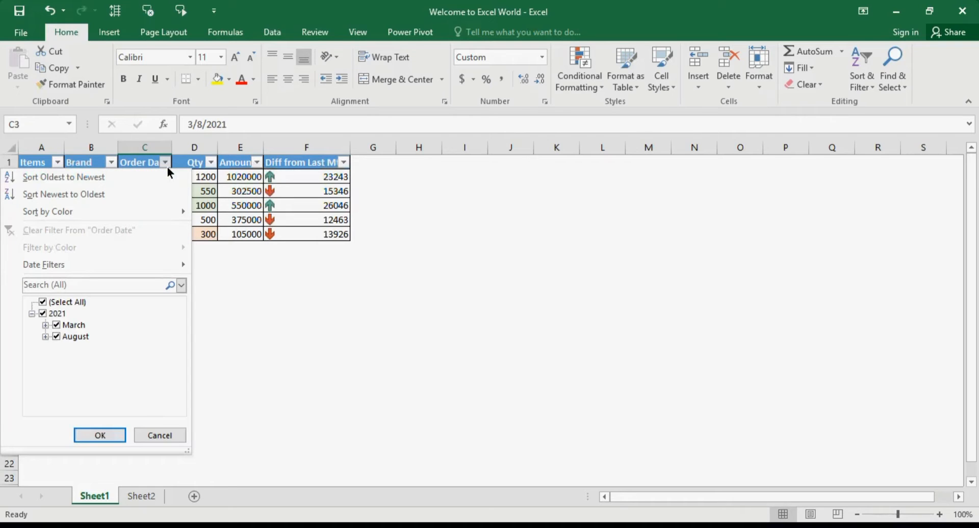
click(59, 312)
click(60, 324)
click(46, 325)
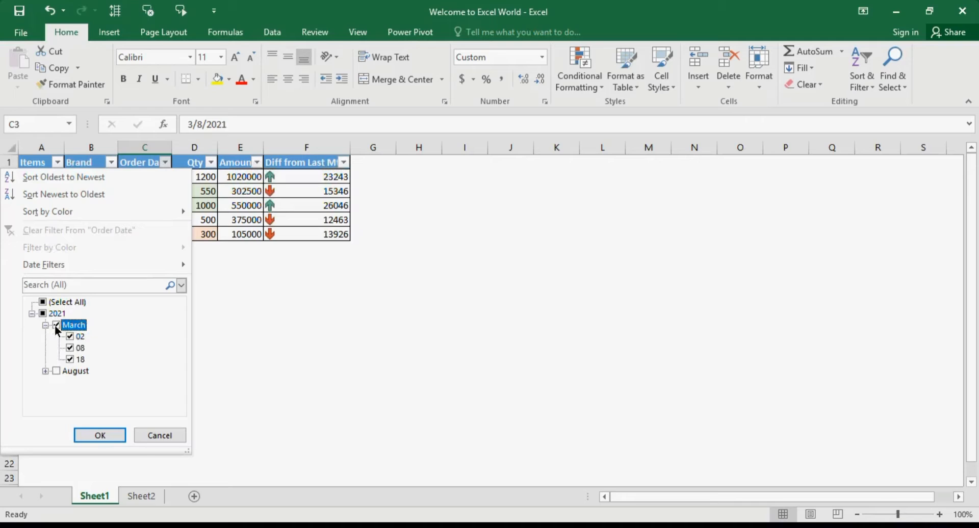
click(56, 325)
click(69, 349)
click(100, 435)
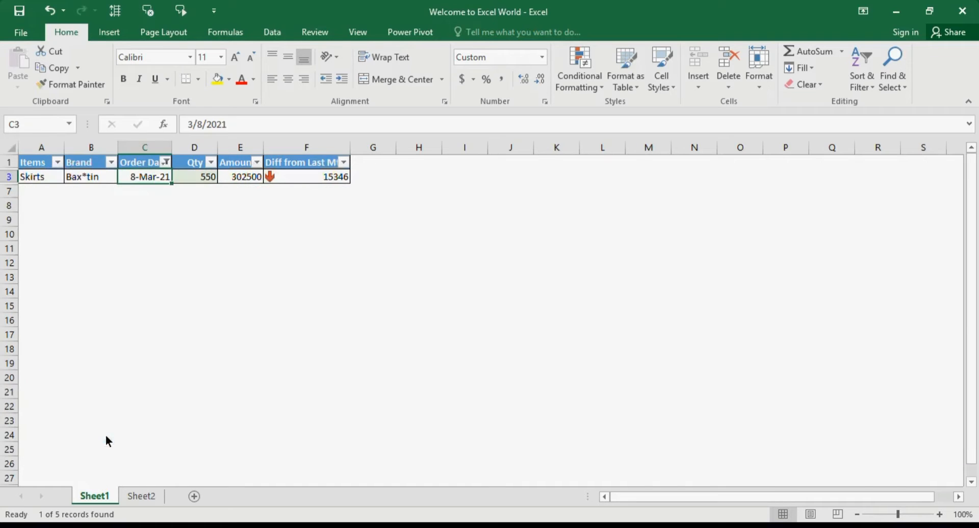
Search the Order Date filter values for "august" and filter the table to the matching dates.
click(166, 163)
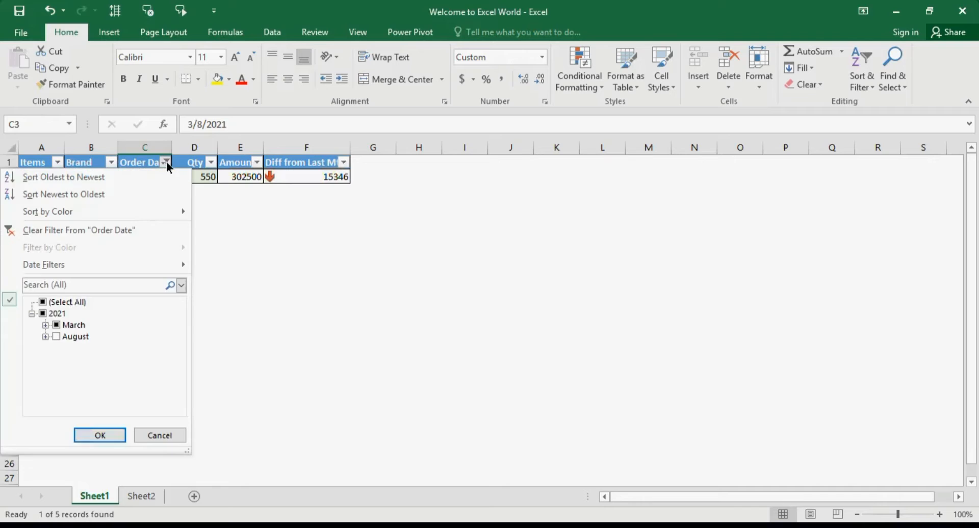
click(43, 303)
click(41, 304)
click(41, 304)
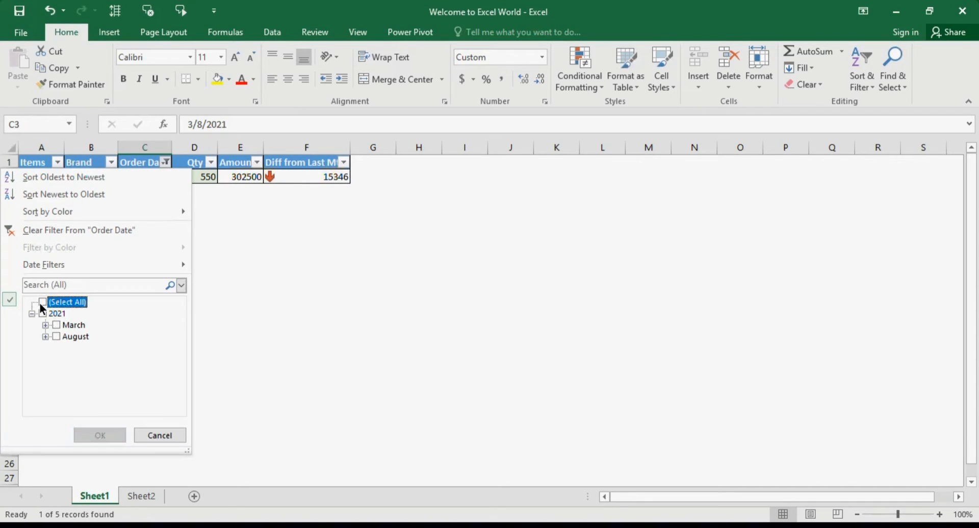
click(63, 285)
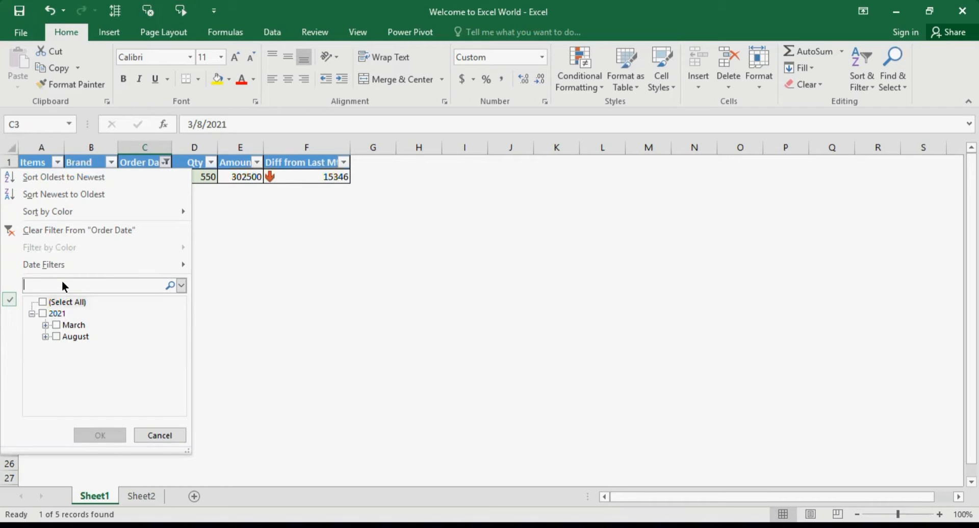
text(august)
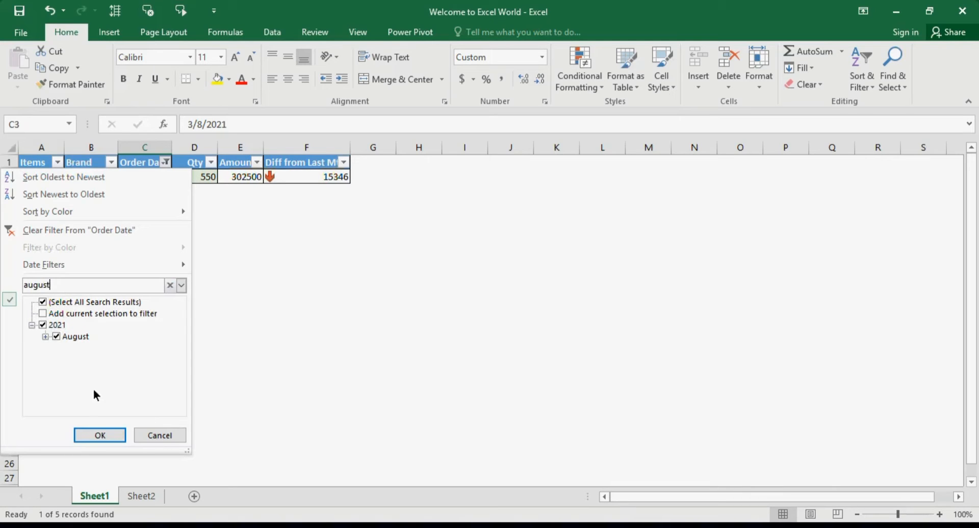
click(96, 438)
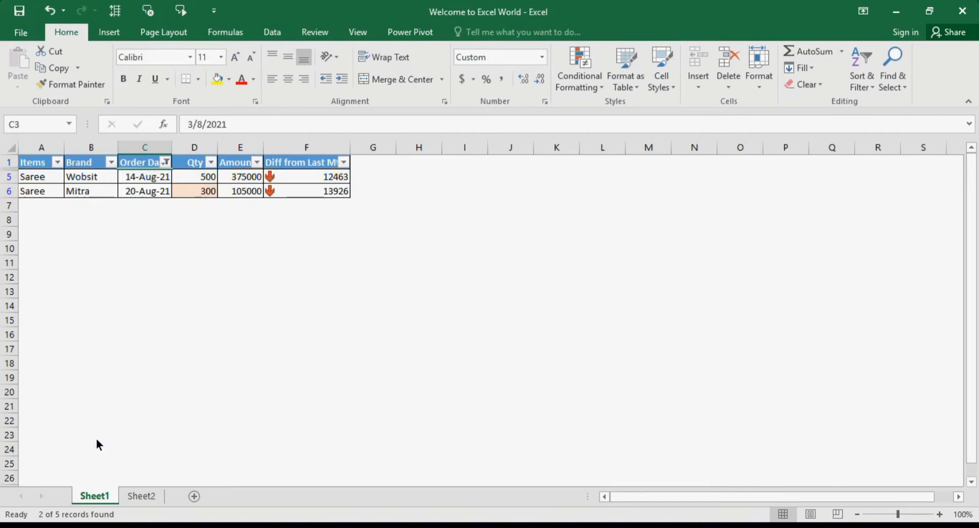
Apply the Today date filter to the Order Date column.
click(166, 163)
mouse_move(183, 268)
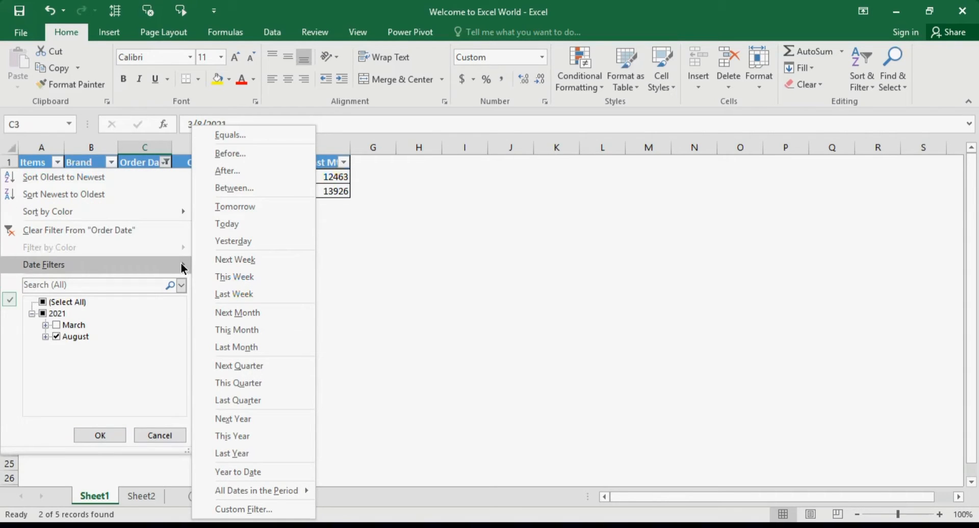
click(283, 224)
click(154, 177)
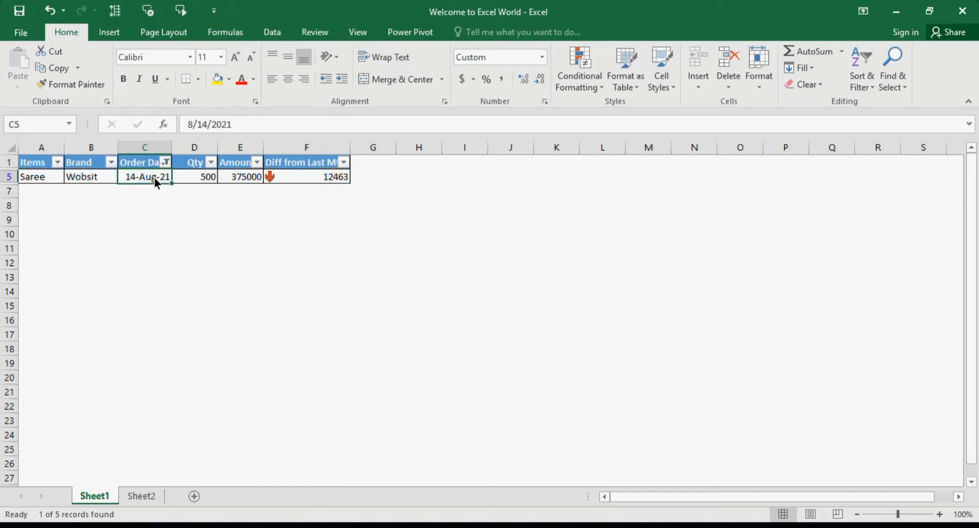
Change the Order Date column's date filter to This Month.
click(167, 162)
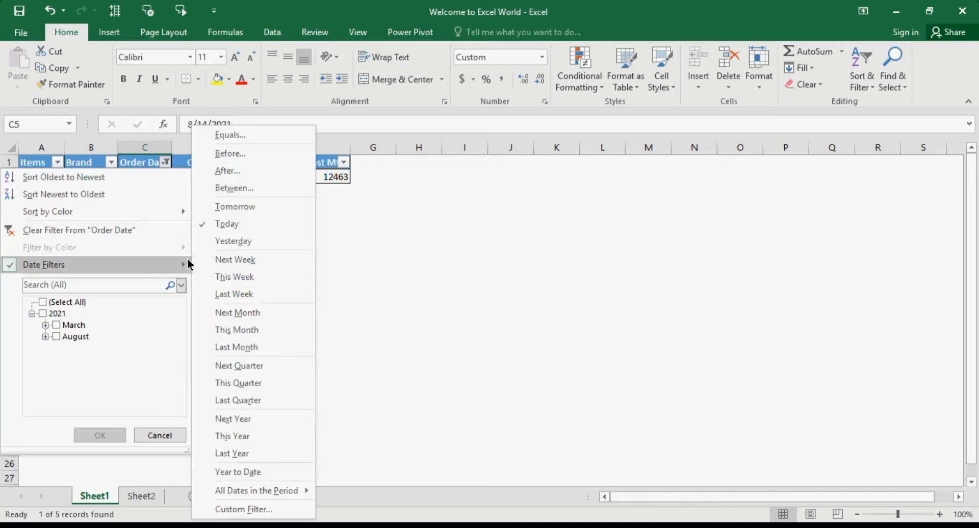
click(234, 329)
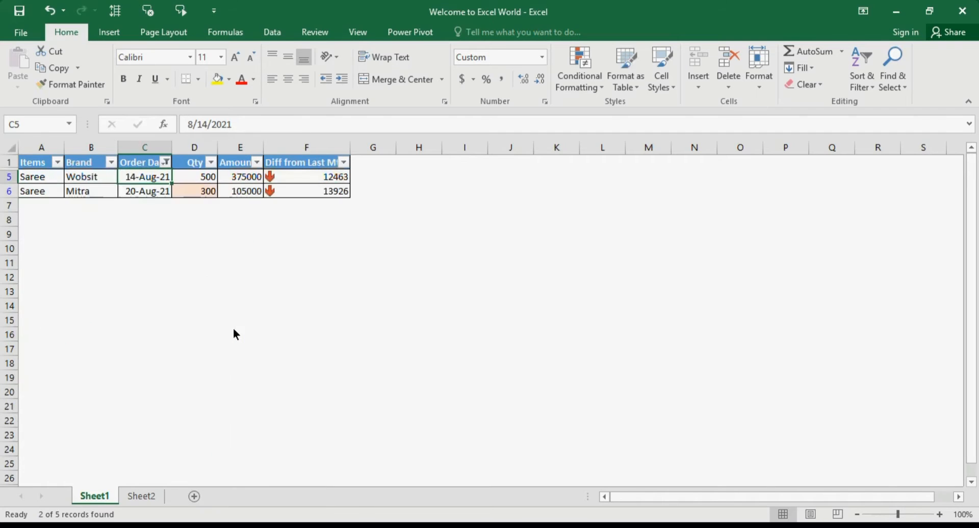
click(166, 190)
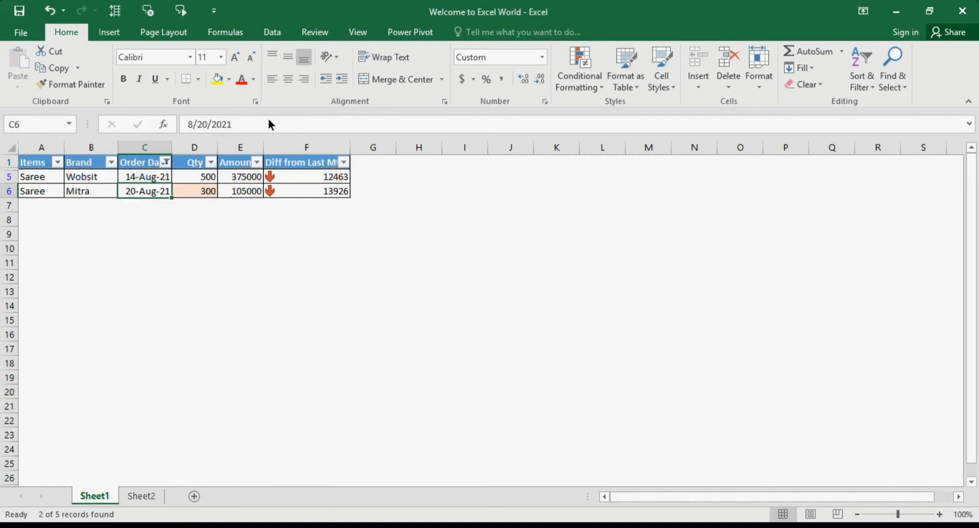
Look through the preset date filters for Order Date and clear that column's filter.
click(165, 163)
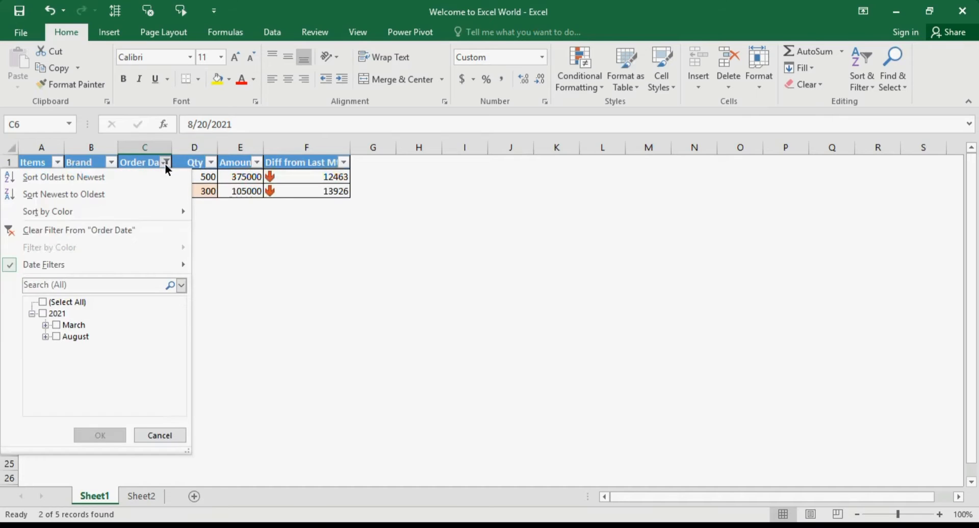
mouse_move(176, 259)
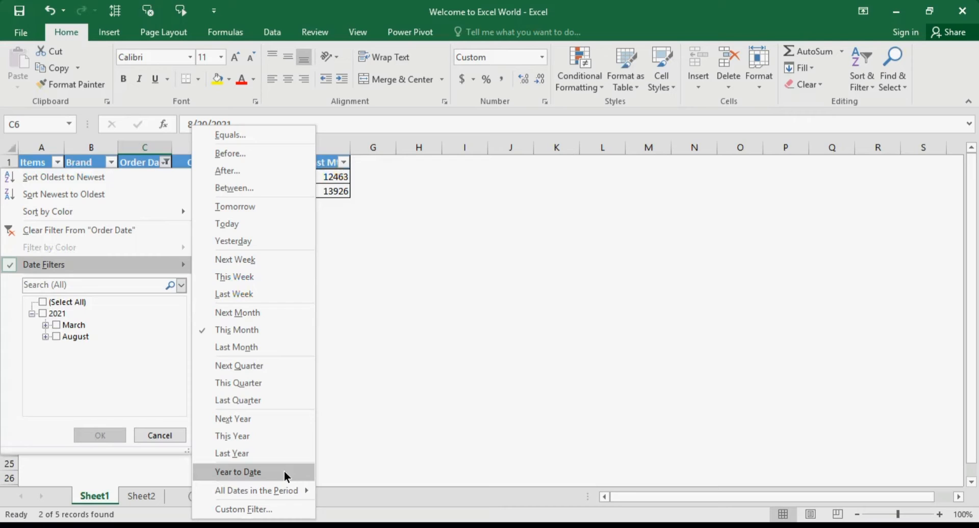
mouse_move(290, 489)
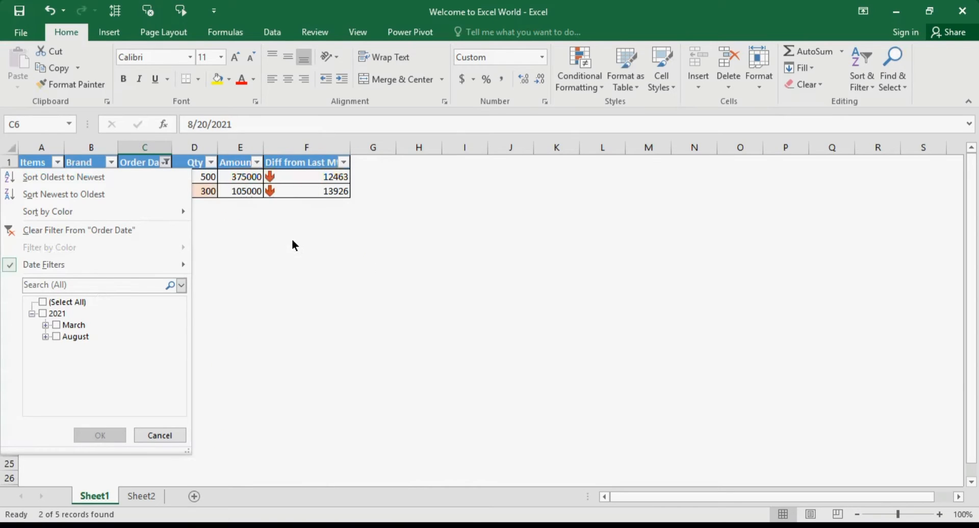
click(292, 241)
click(166, 163)
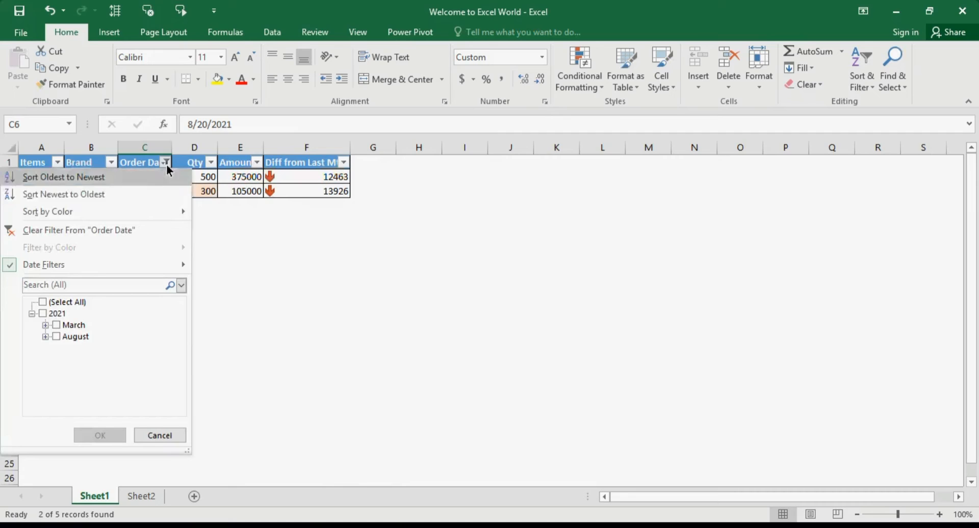
click(151, 232)
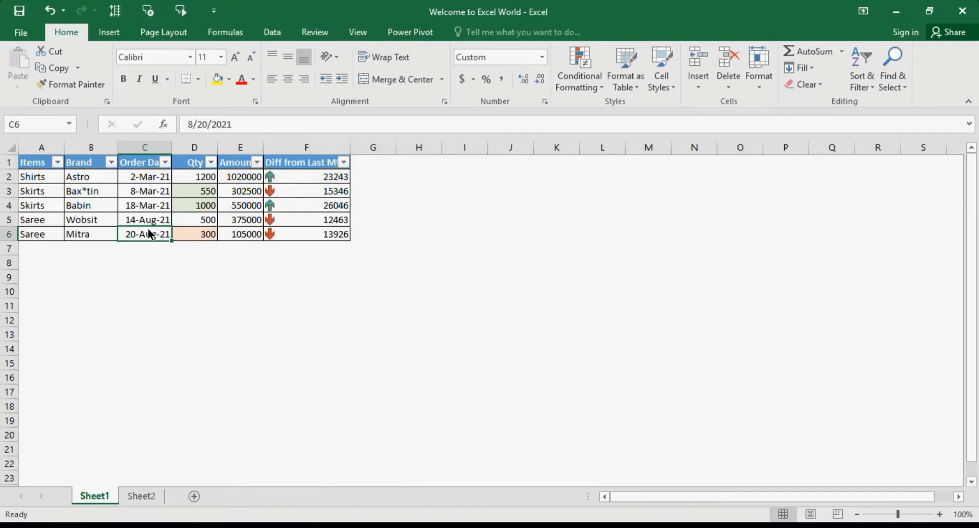
Filter the Qty column by the light green cell color, and clear that filter again.
click(228, 210)
click(210, 205)
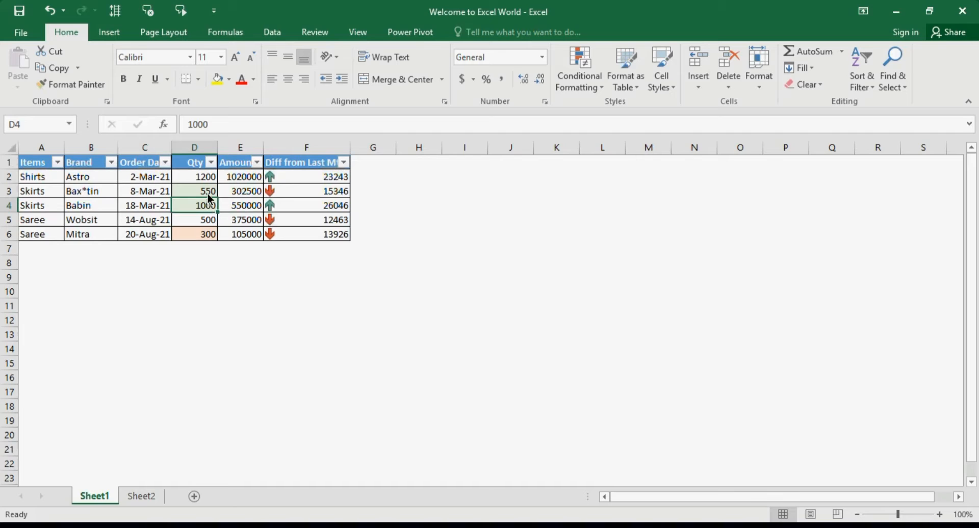
click(208, 163)
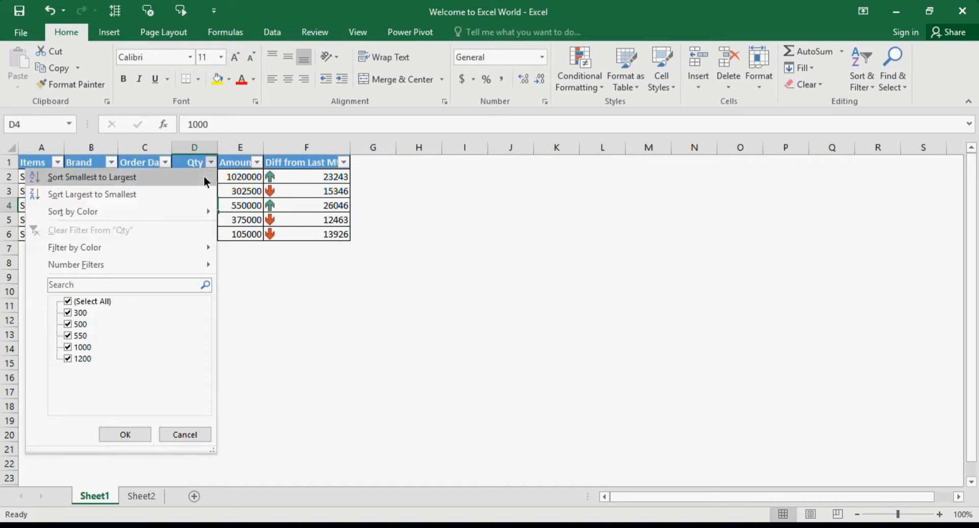
mouse_move(211, 250)
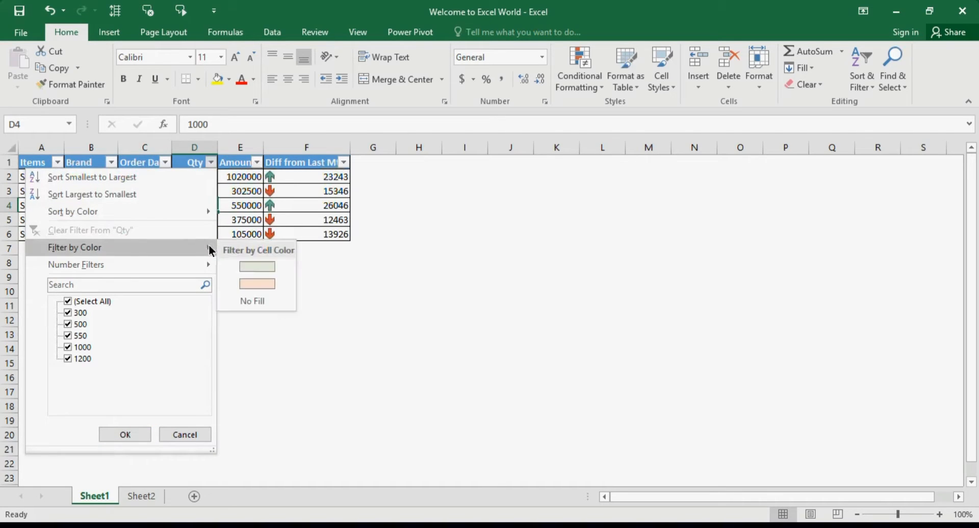
click(245, 275)
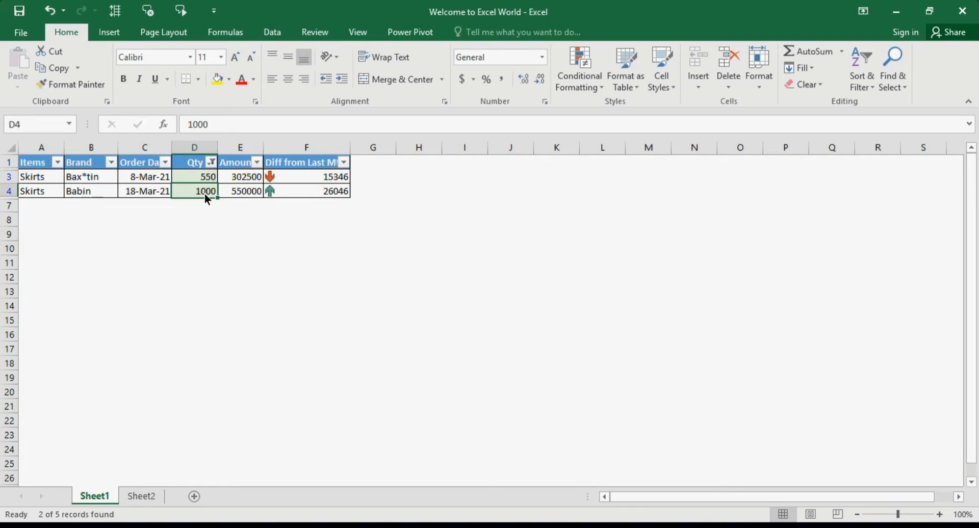
click(212, 163)
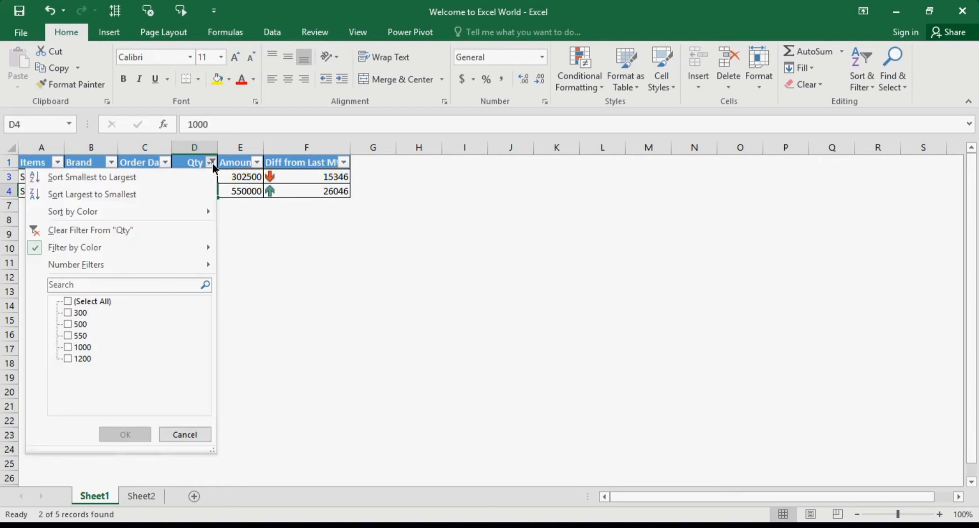
click(196, 231)
Filter the Diff from Last Mth column by cell icon to show only rows with the red down arrow.
click(298, 191)
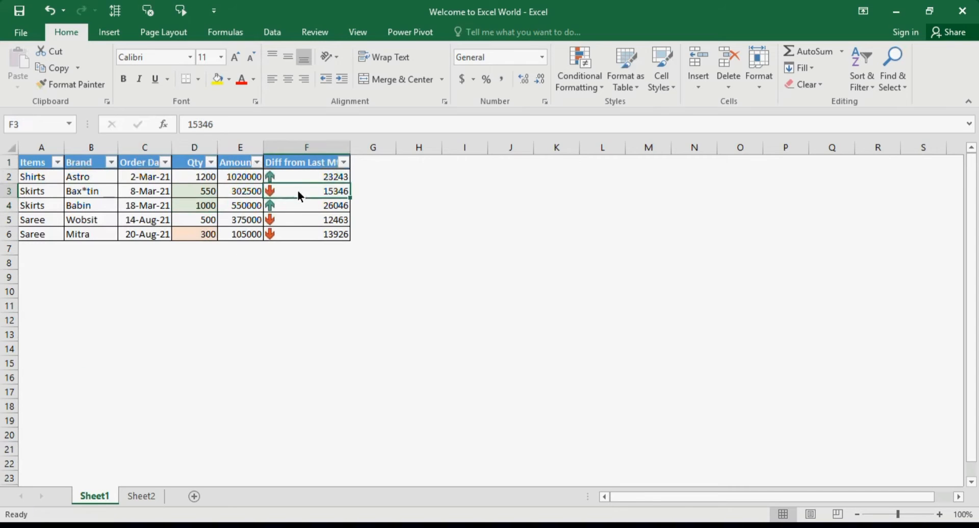
click(344, 164)
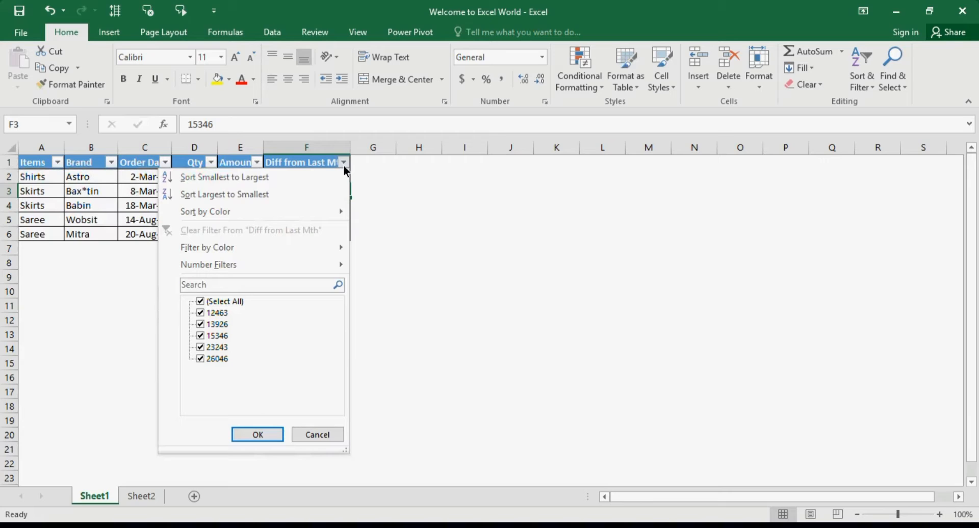
mouse_move(337, 249)
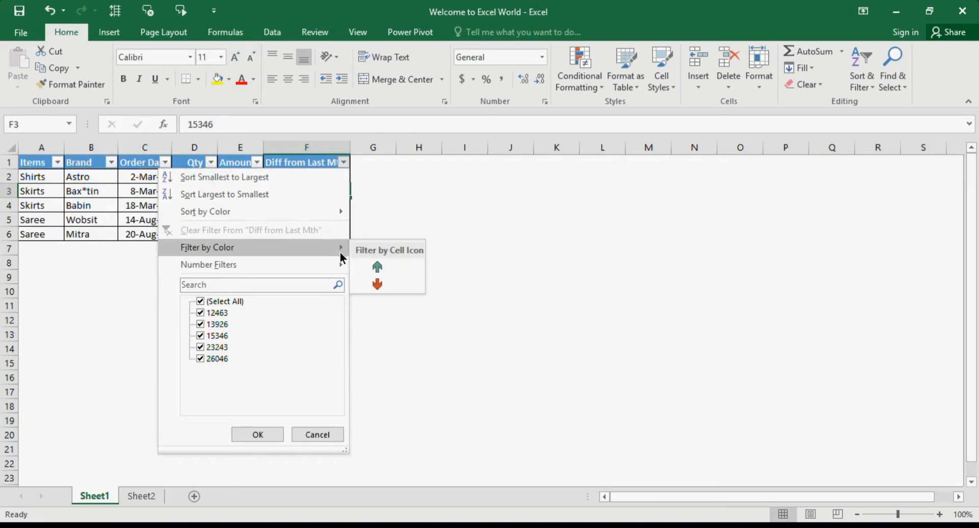
click(387, 284)
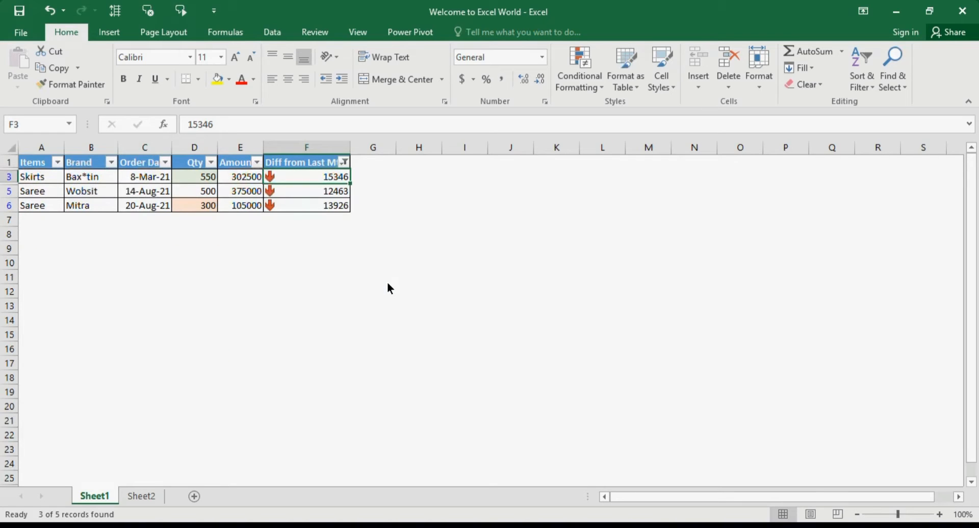
click(323, 191)
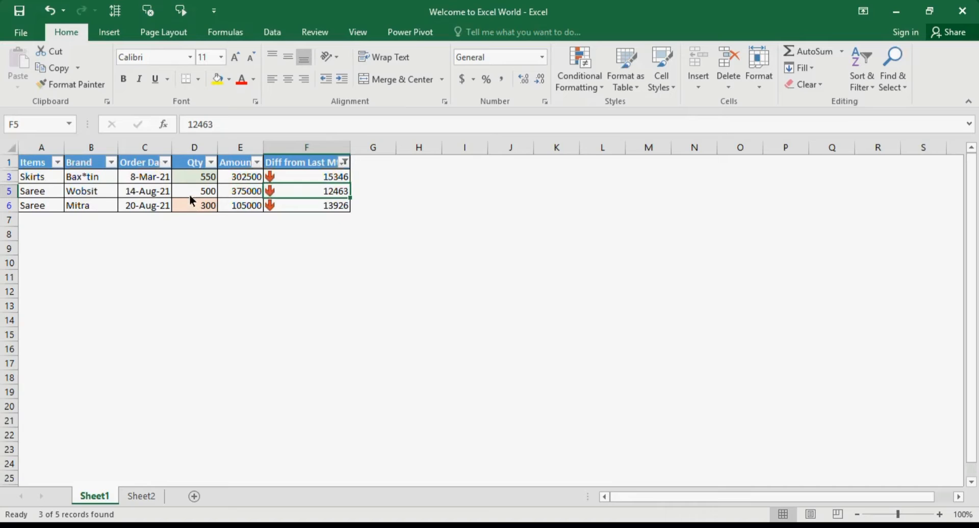
click(157, 194)
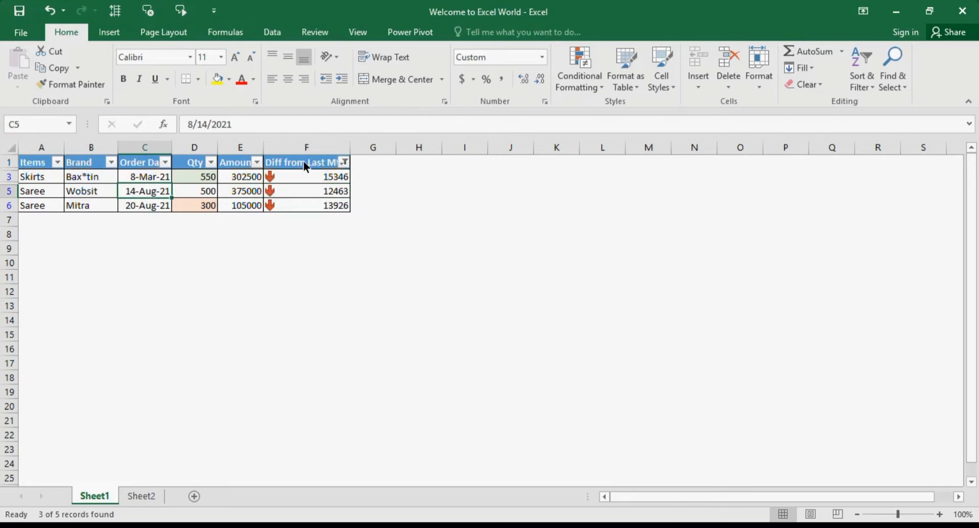
click(312, 187)
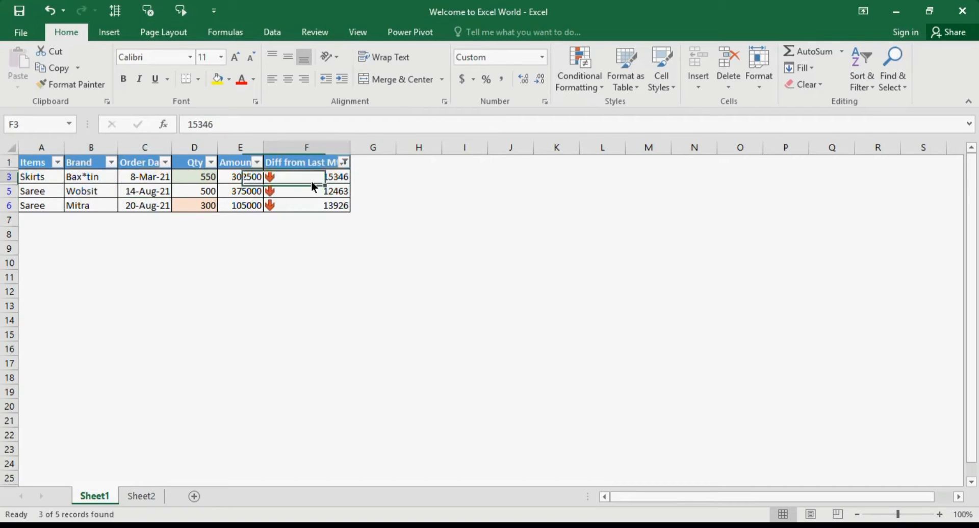
Clear the active filter from the whole sales table.
click(189, 194)
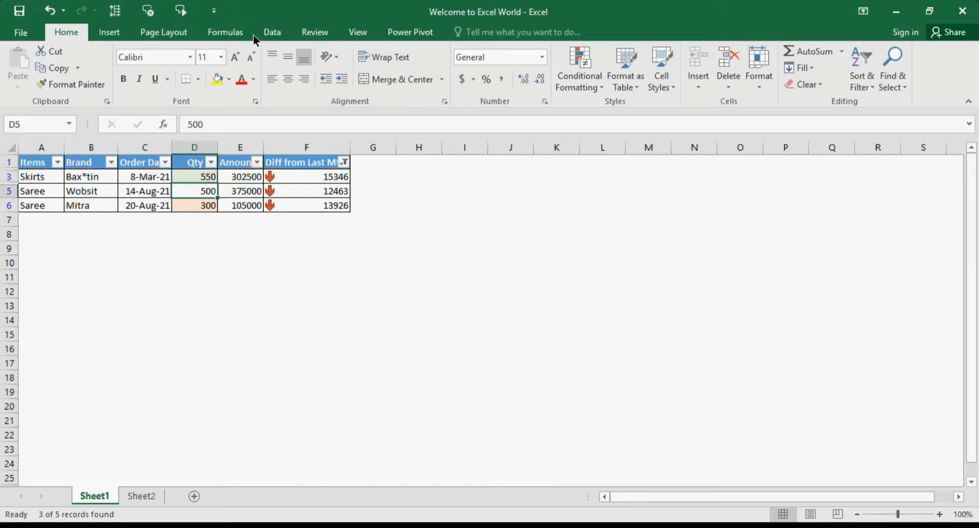
click(859, 80)
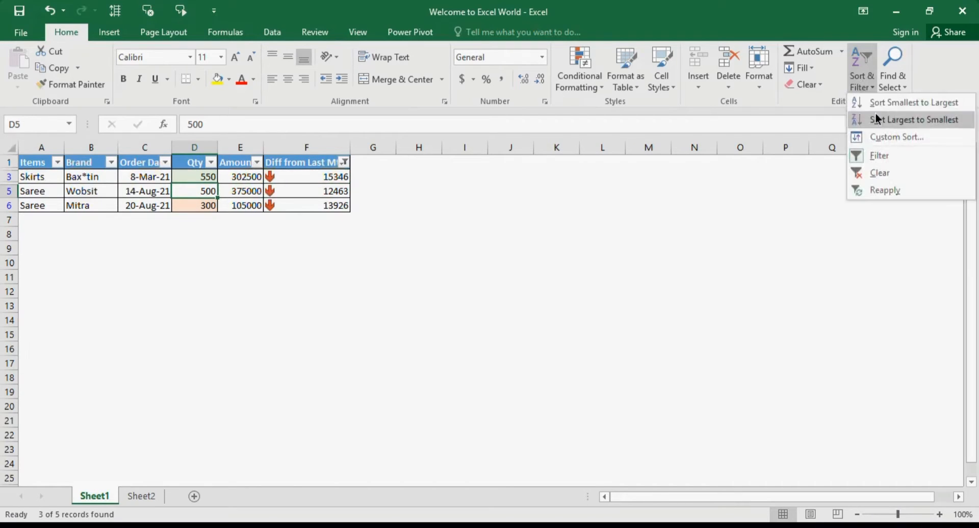
click(887, 173)
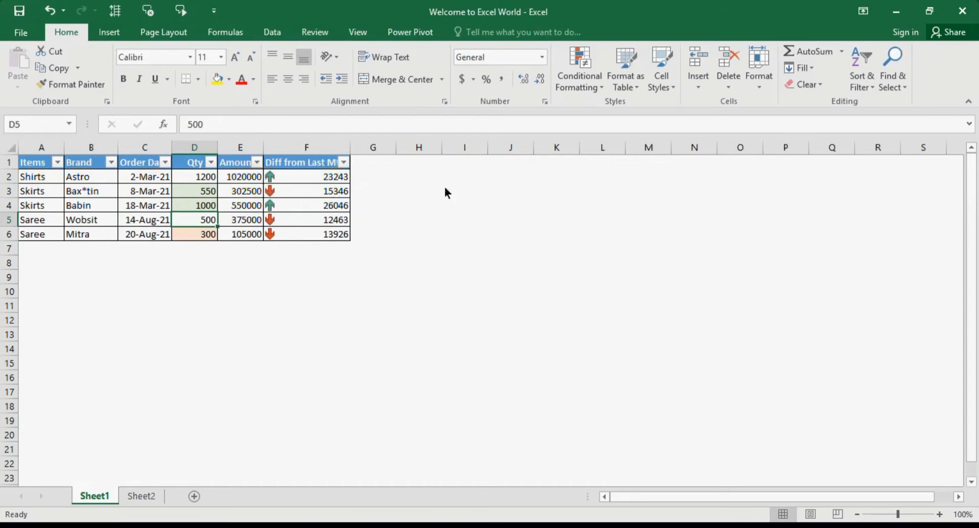
click(247, 215)
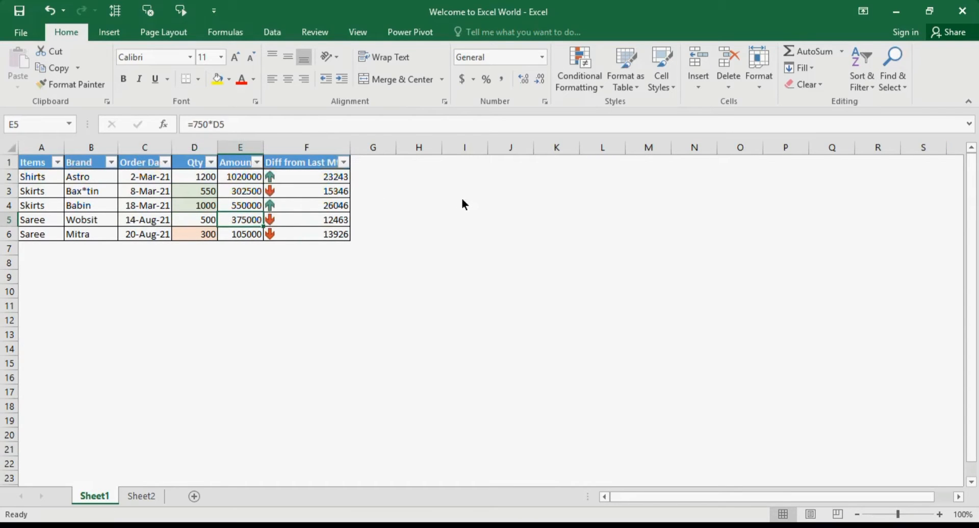
click(430, 225)
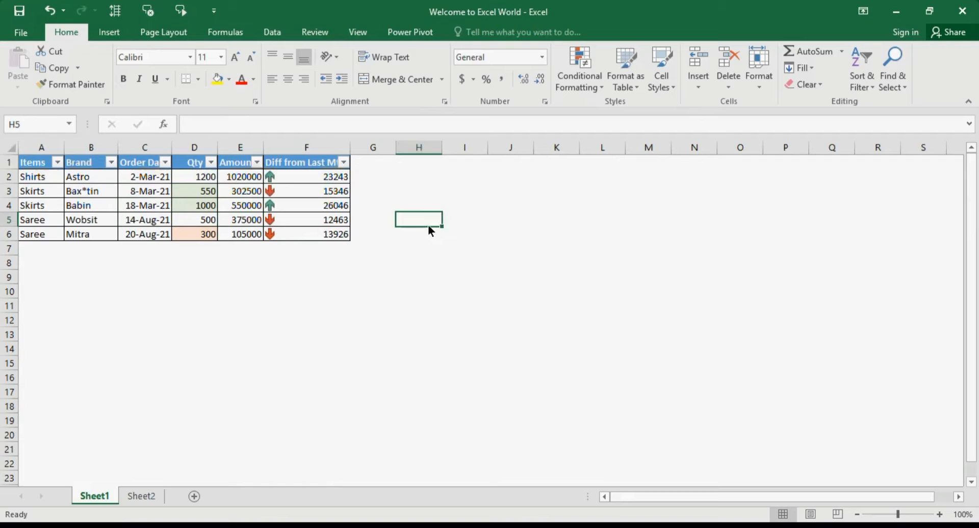
List the wildcard characters ?, * and ~ in cells H8 to H10, one per row.
click(391, 248)
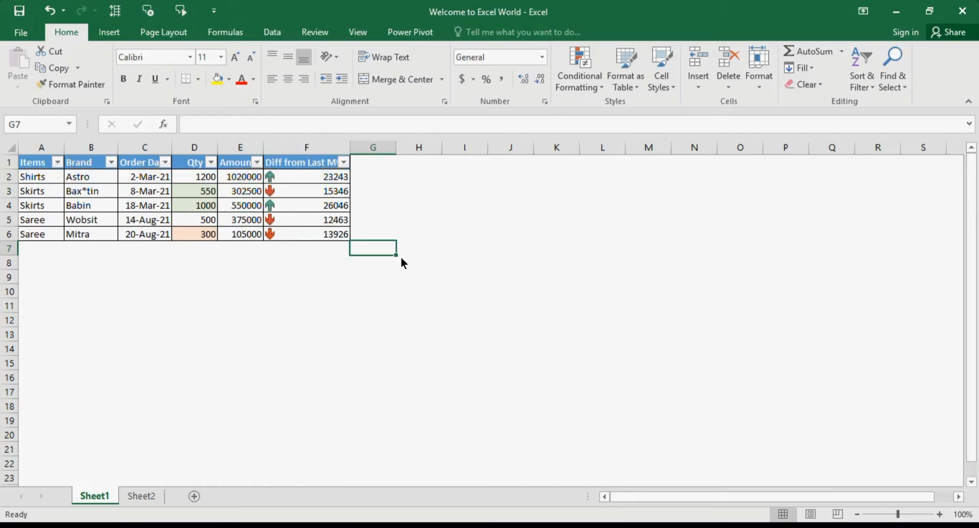
click(407, 262)
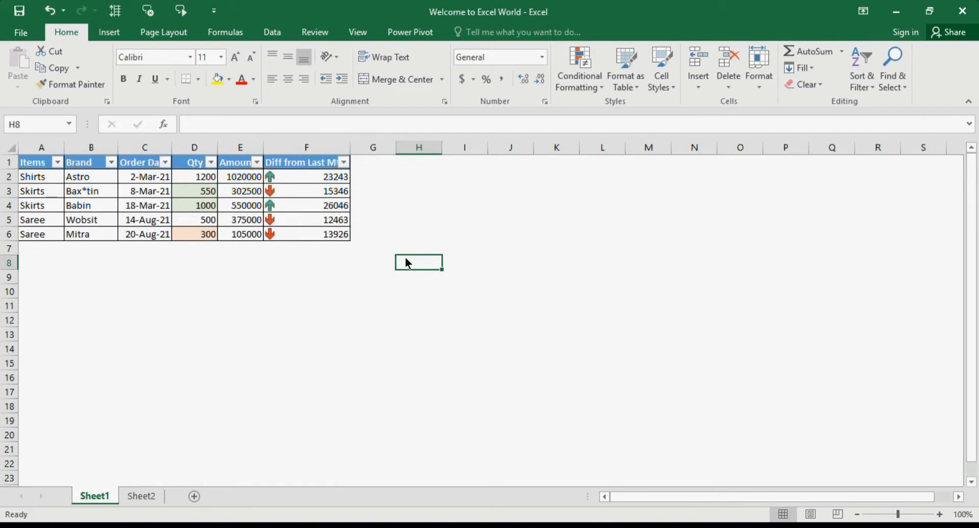
text(?)
key(Return)
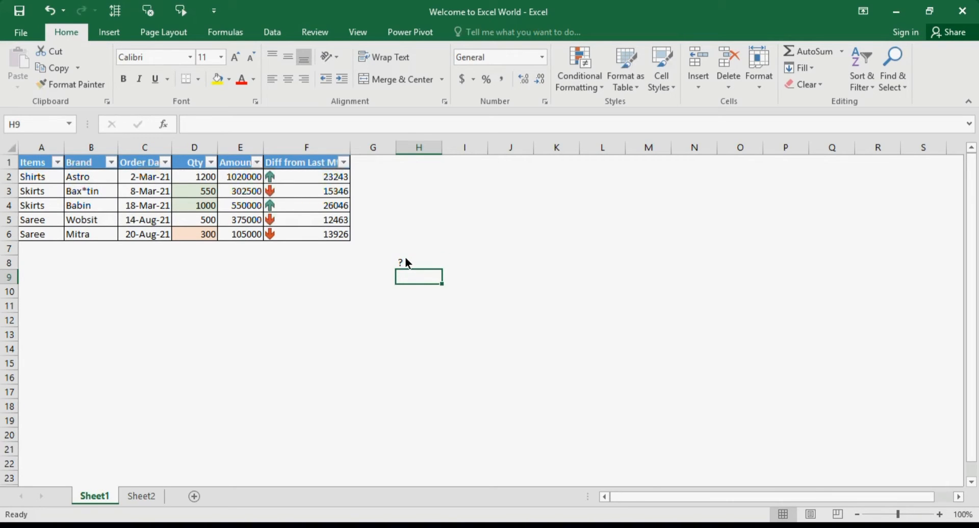
text(*)
key(Return)
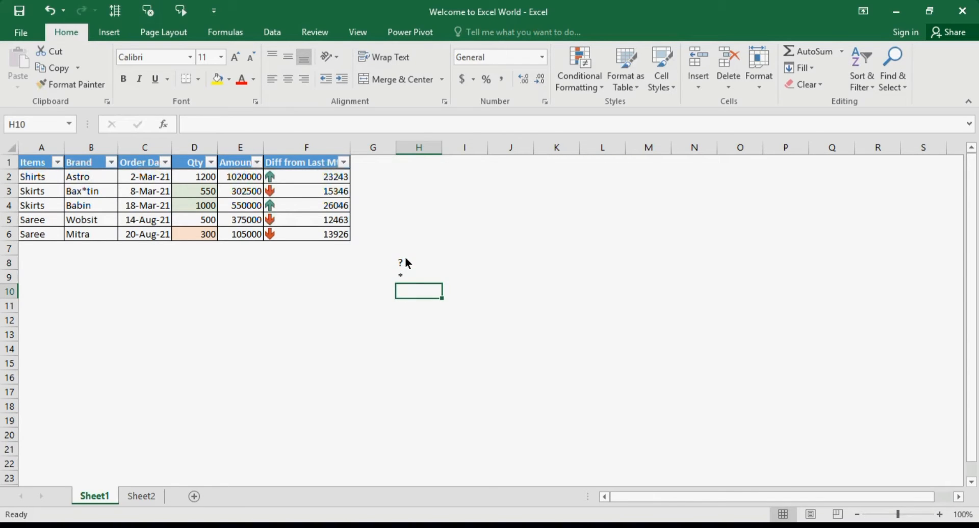
text(~)
key(Return)
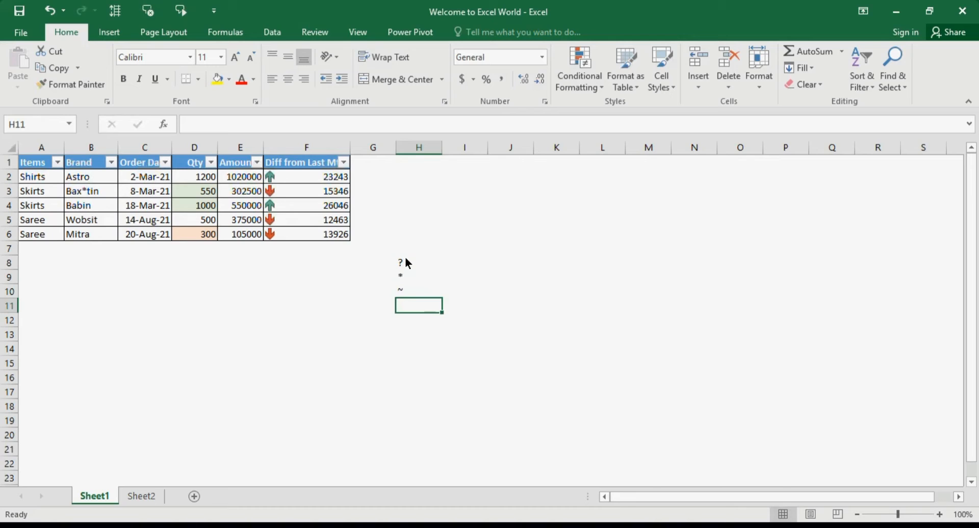
Change the item in cell A6 to Frocks.
click(259, 321)
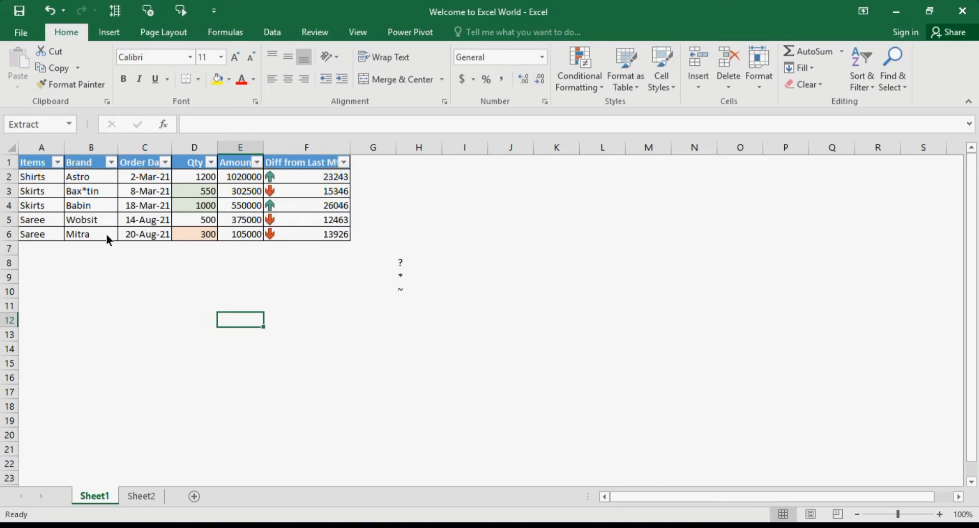
click(41, 234)
text(Focks)
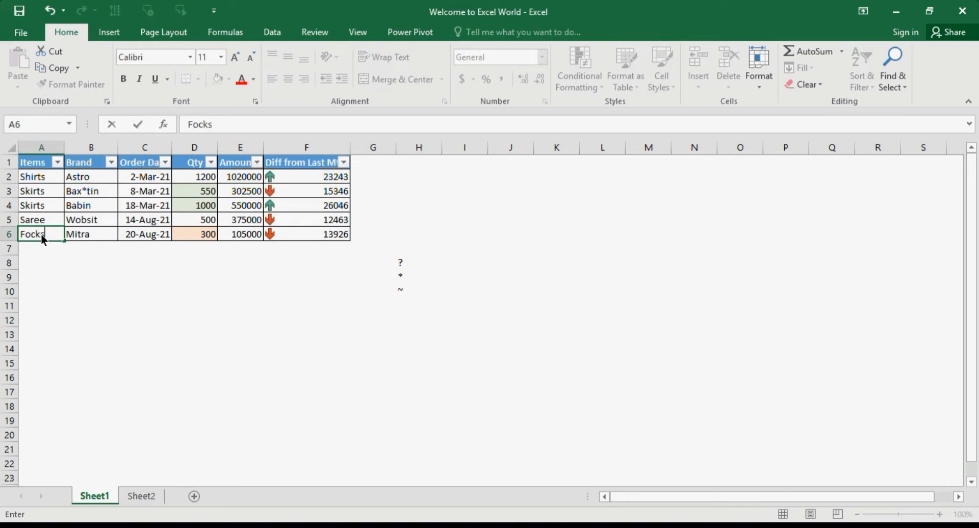
key(Tab)
click(40, 234)
double_click(41, 234)
text(r)
key(Return)
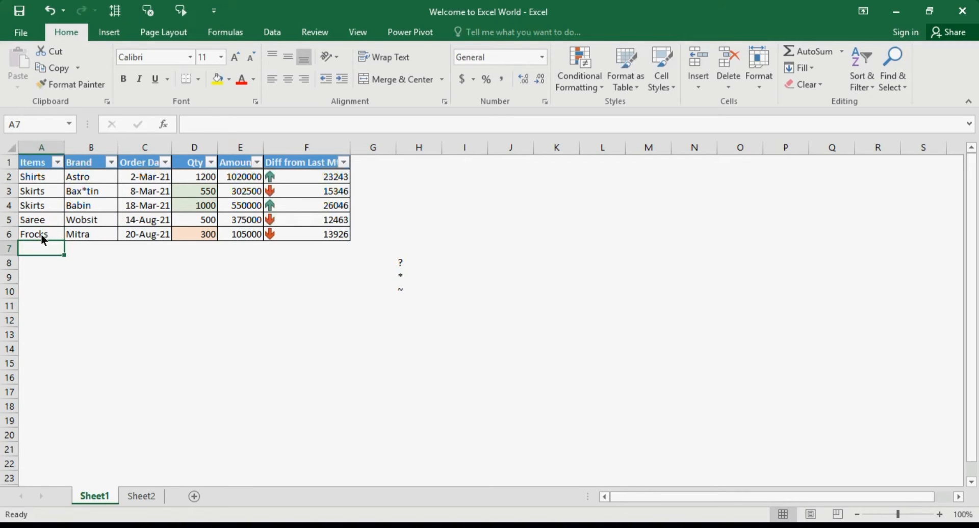
Describe the ? wildcard as One Character in cell I8.
click(121, 221)
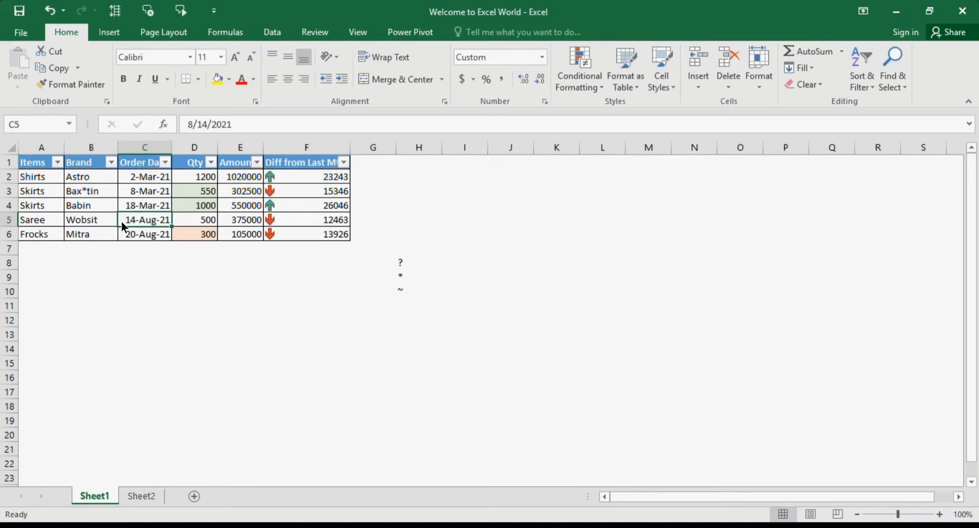
click(91, 235)
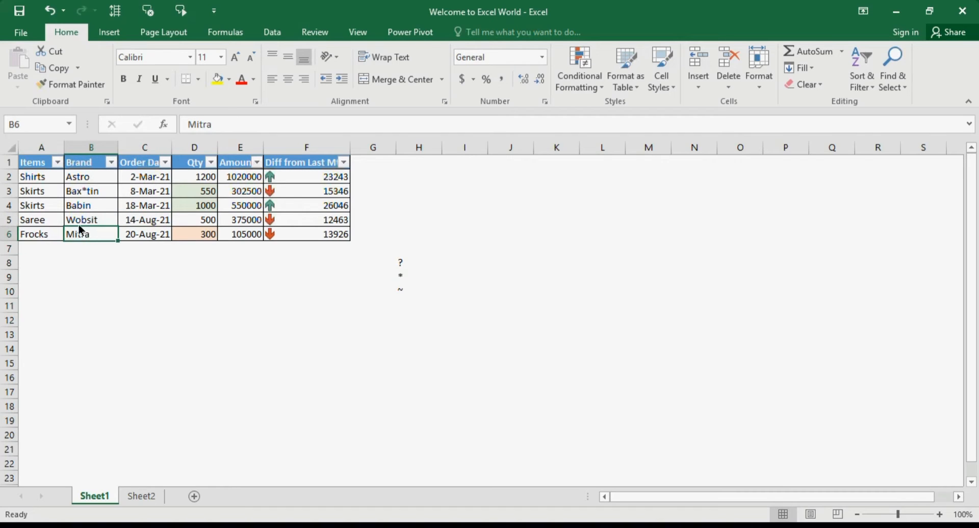
click(403, 265)
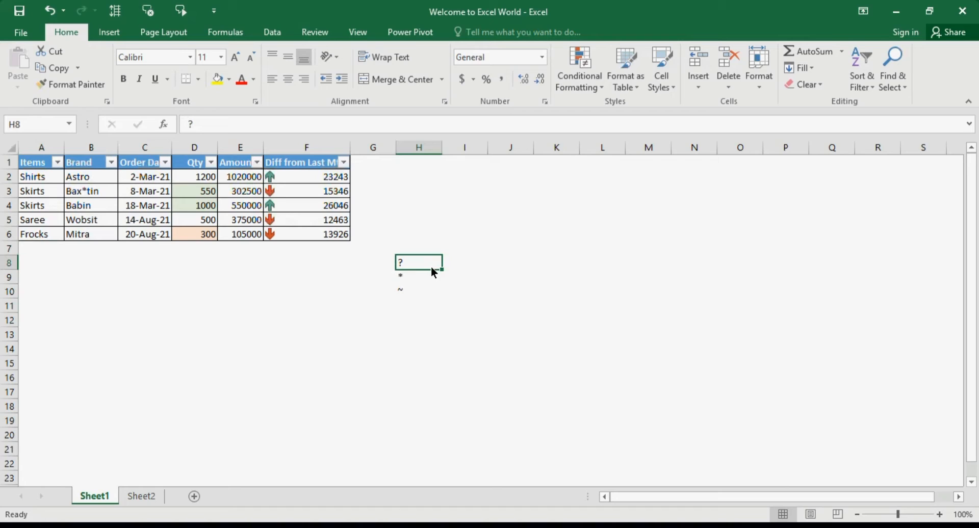
click(468, 269)
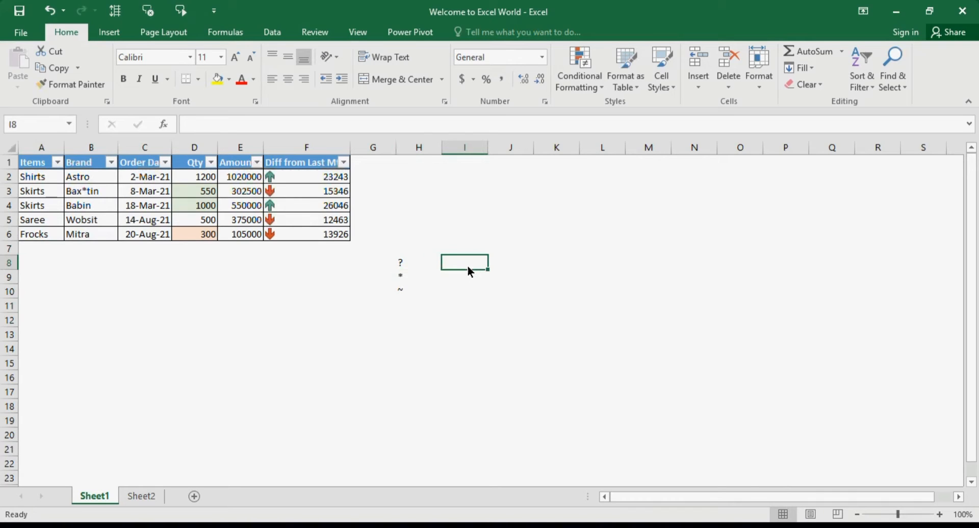
text(One Charat)
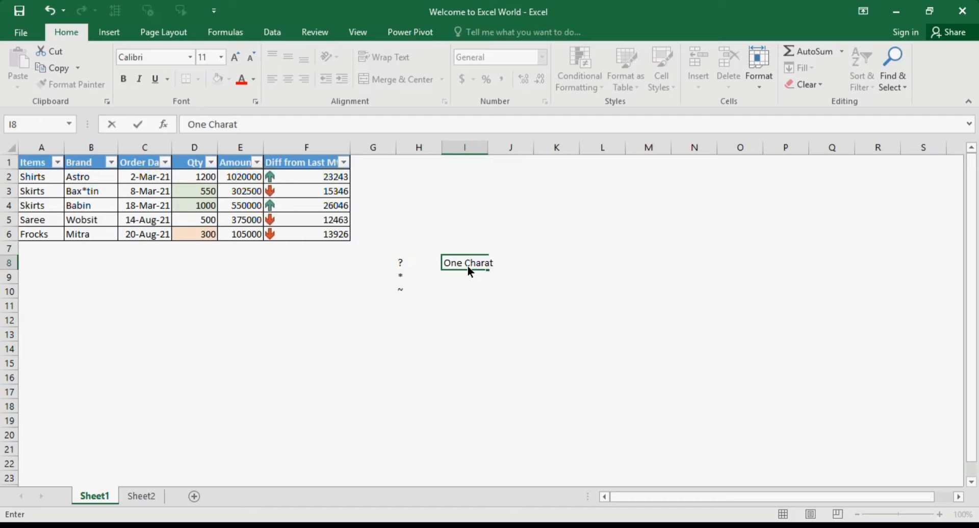
key(BackSpace)
text(cter)
key(Return)
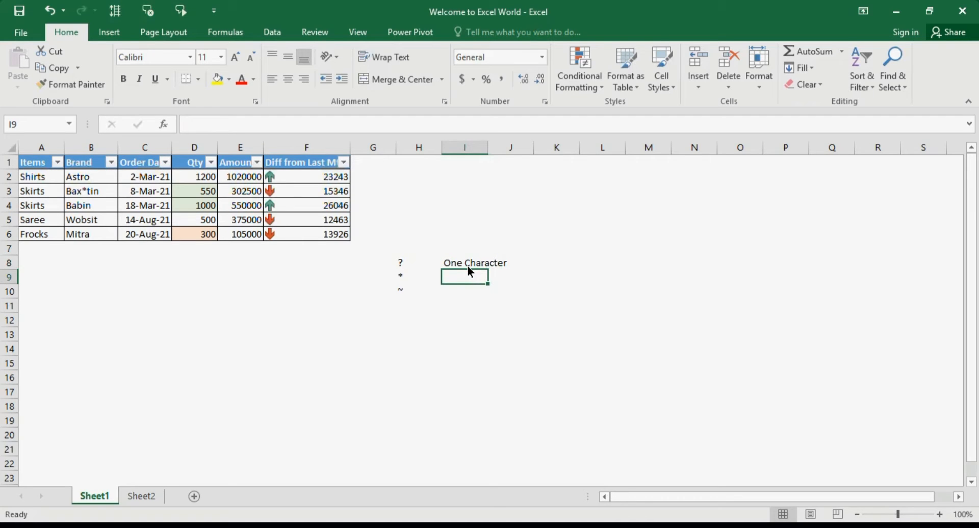
Describe the * wildcard as Any in cell I9 and the ~ wildcard as Wildcard in cell I10.
text(Any)
key(Tab)
key(Down)
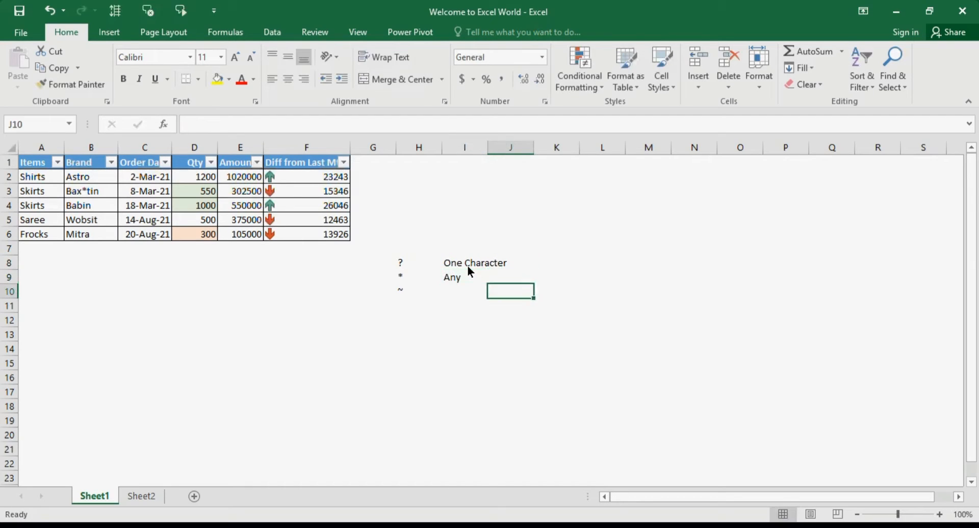
key(Left)
text(Wildca)
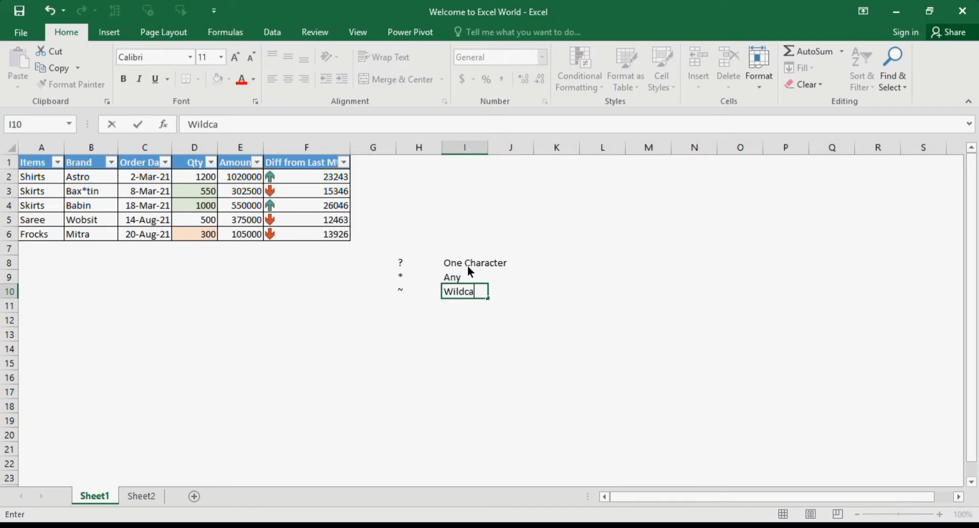
text(rd)
key(Tab)
key(Left)
click(470, 270)
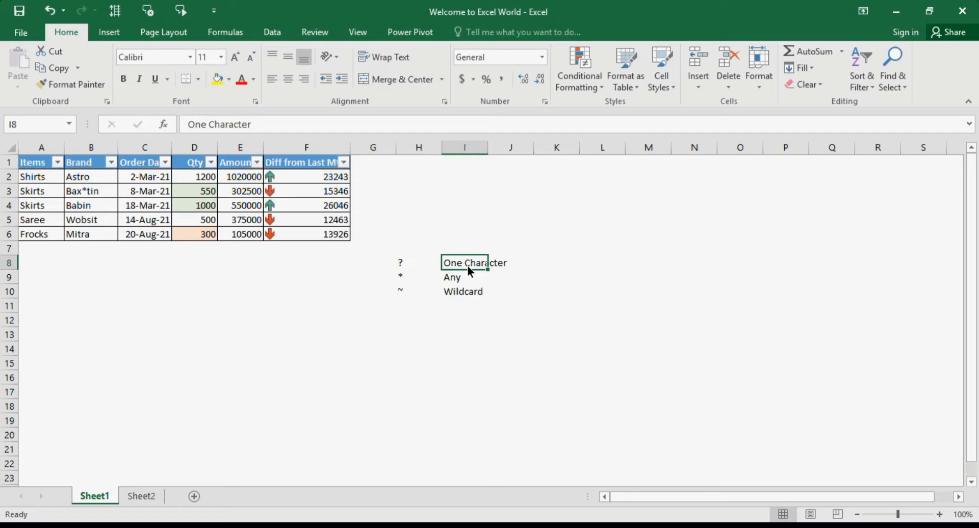
click(228, 283)
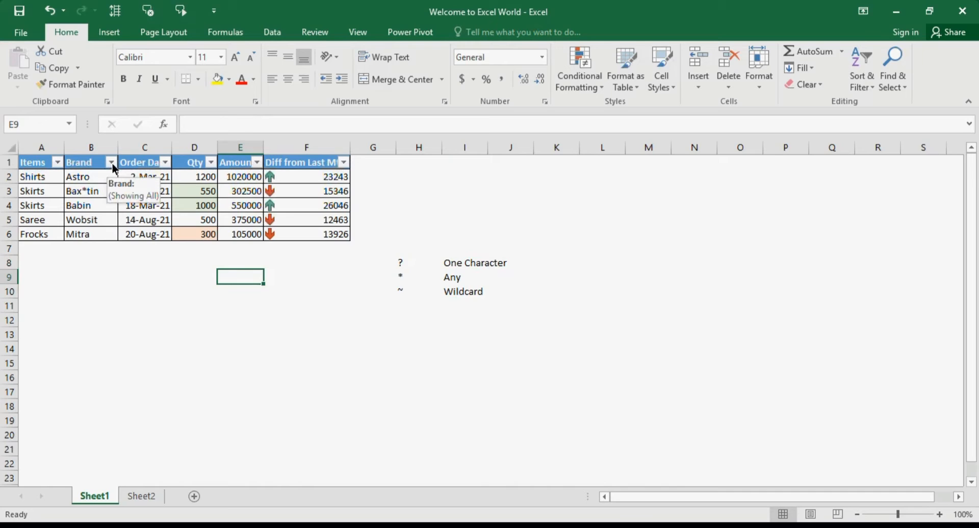
click(47, 179)
click(44, 195)
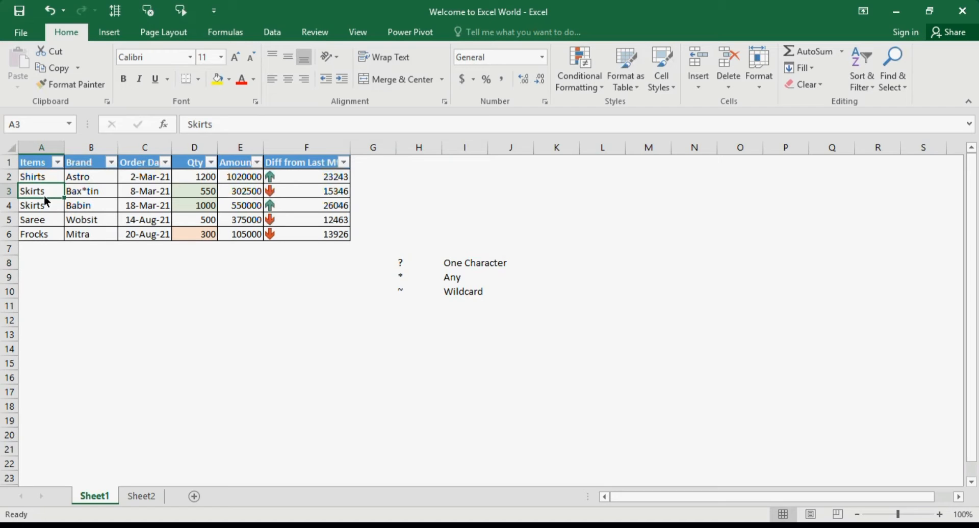
click(57, 162)
click(53, 305)
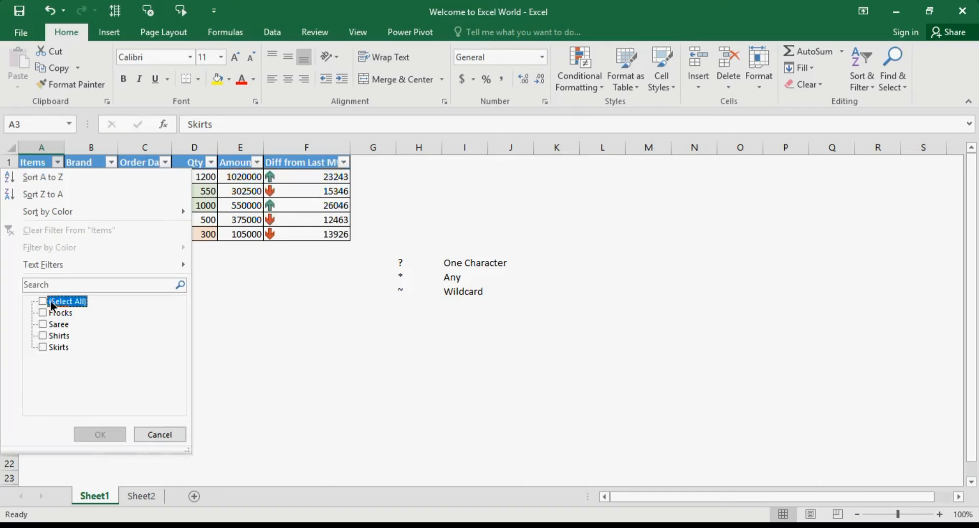
click(60, 335)
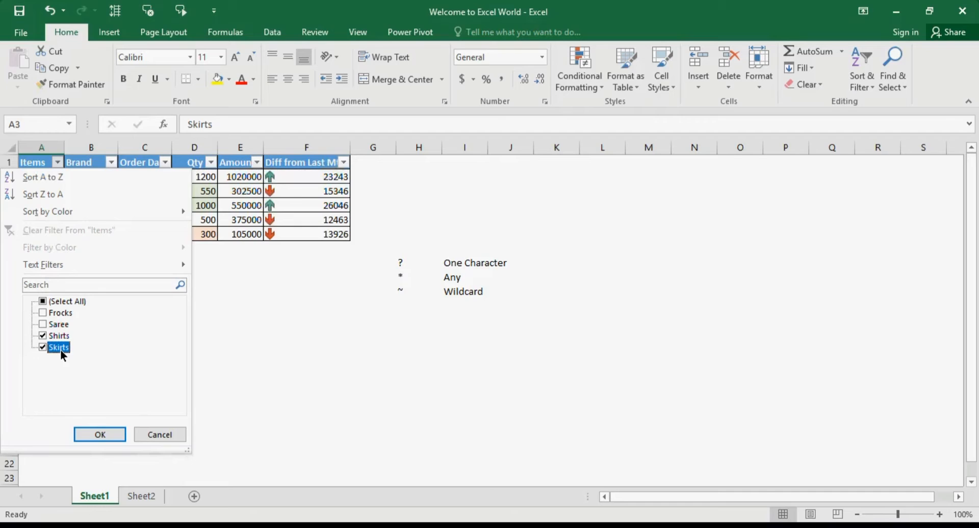
click(173, 438)
Filter the Items column with the wildcard search S?irts, and clear that filter again.
click(58, 163)
click(70, 289)
text(S)
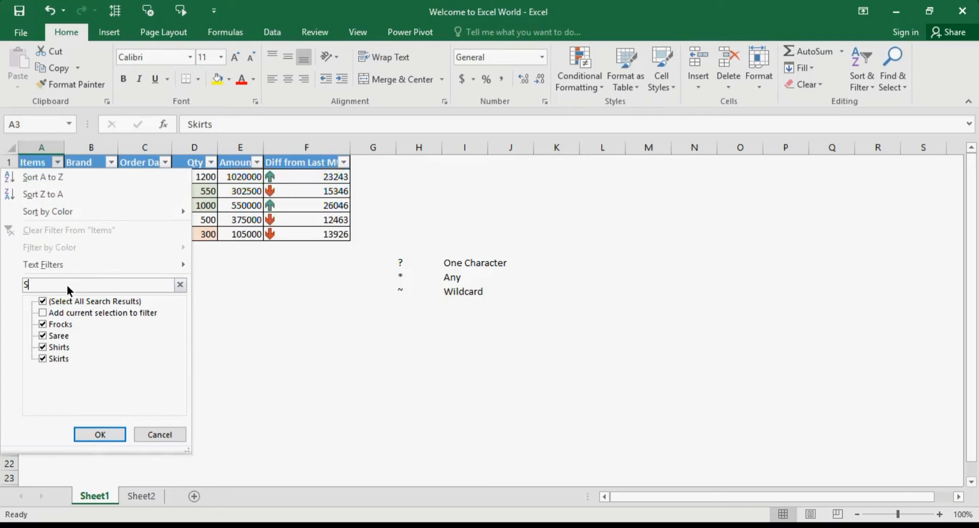
text(?irts)
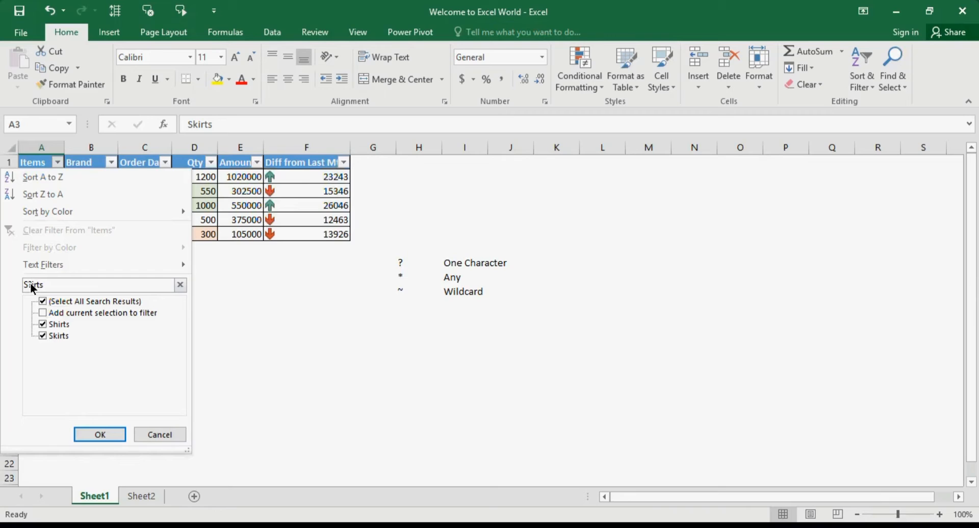
click(100, 434)
click(40, 180)
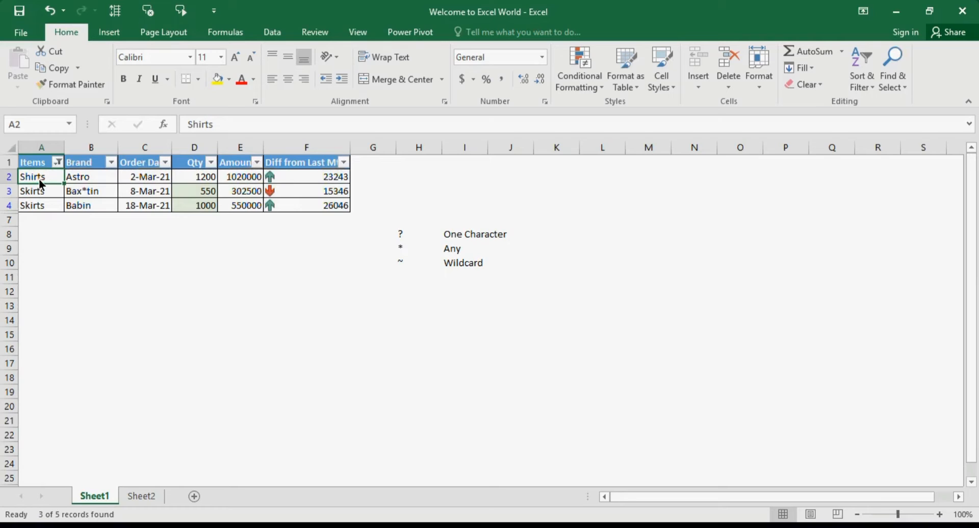
click(58, 162)
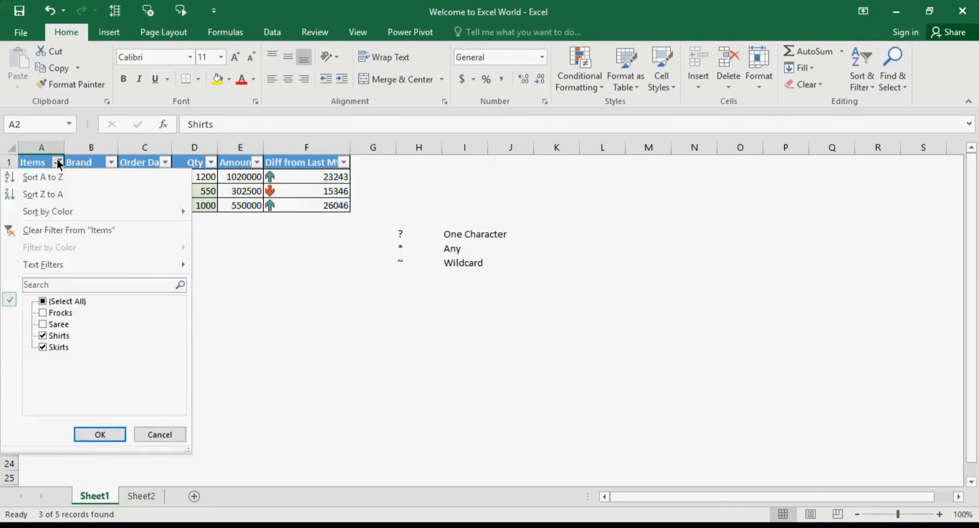
click(81, 231)
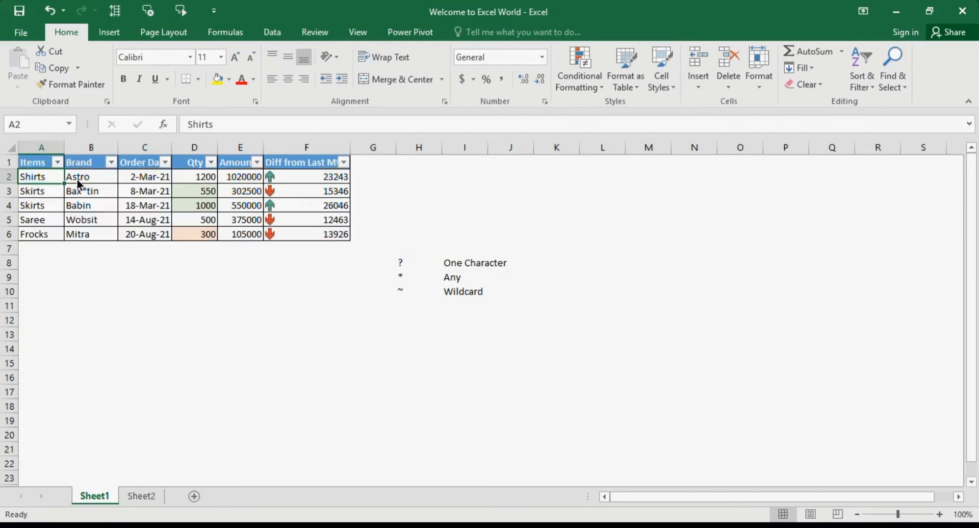
Filter the Items column with the wildcard search S* and go through the filtered items.
click(59, 165)
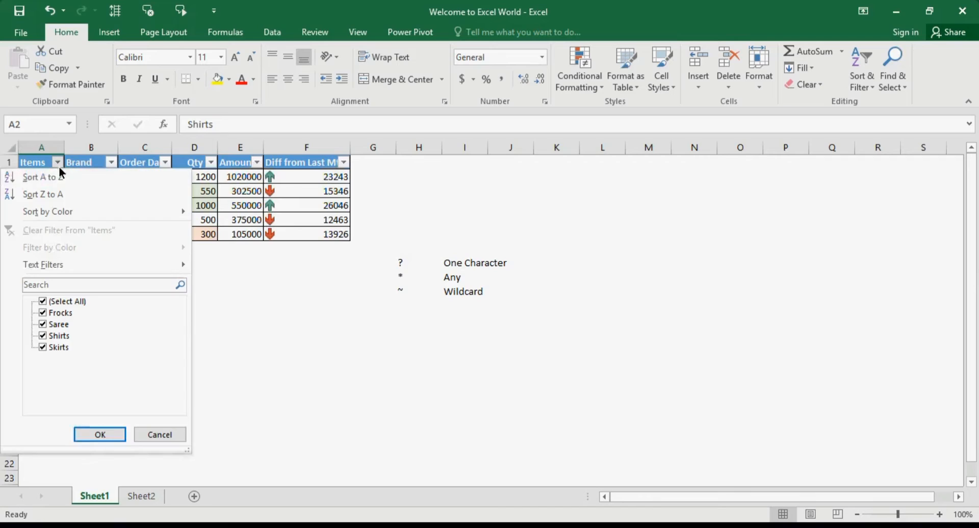
click(59, 286)
text(s)
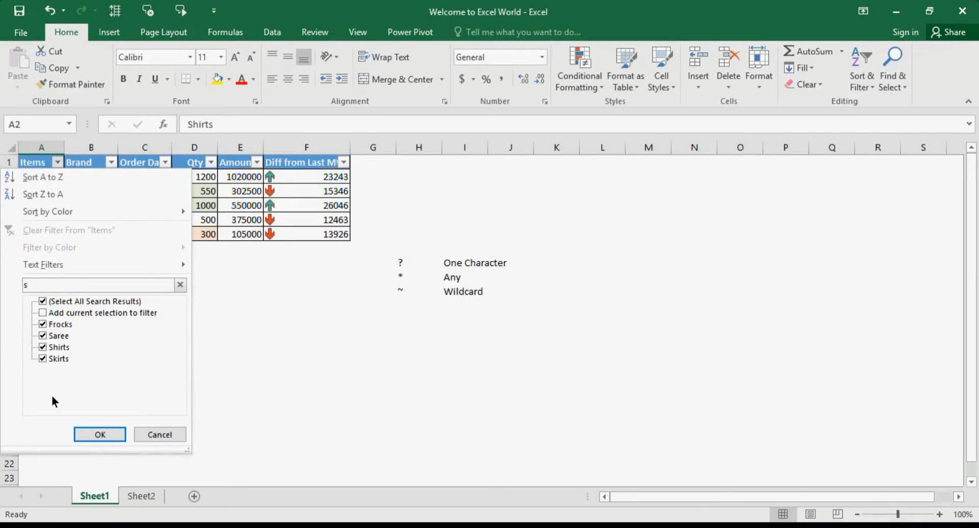
key(BackSpace)
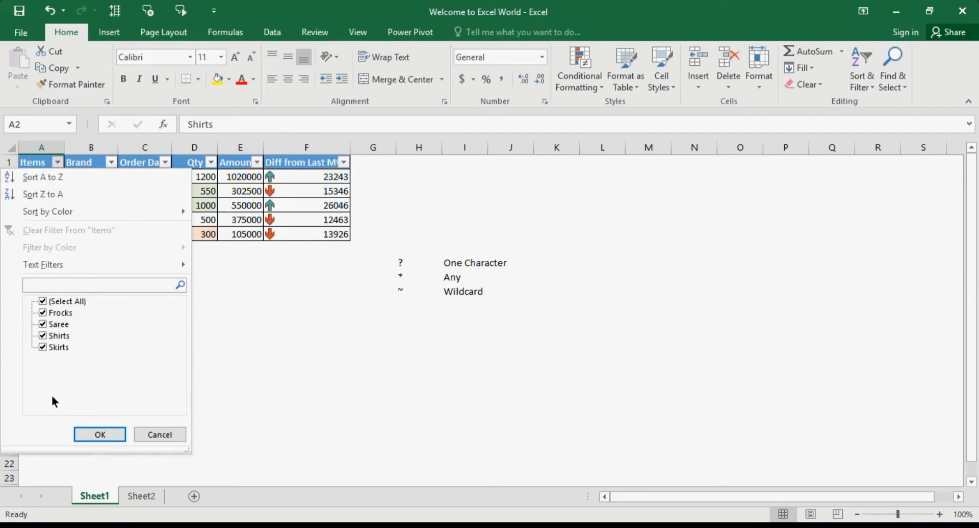
text(S)
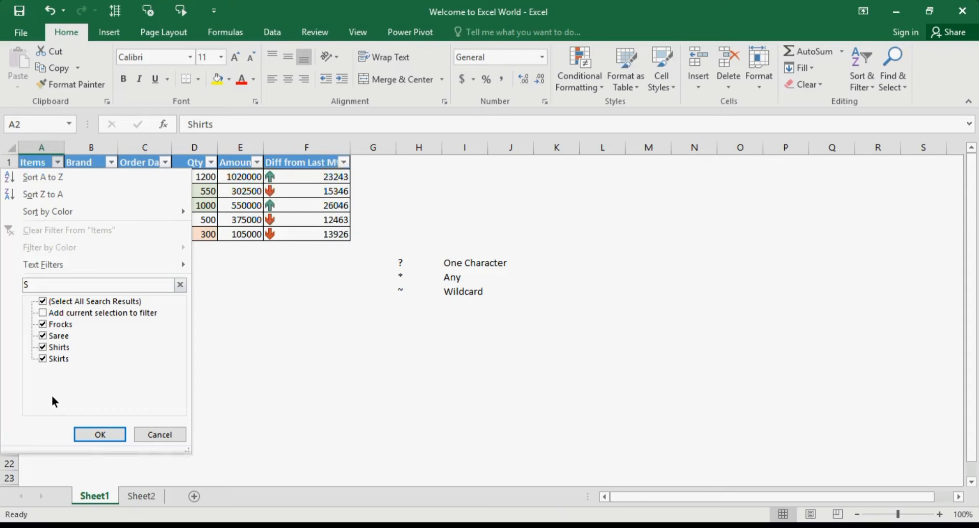
text(*)
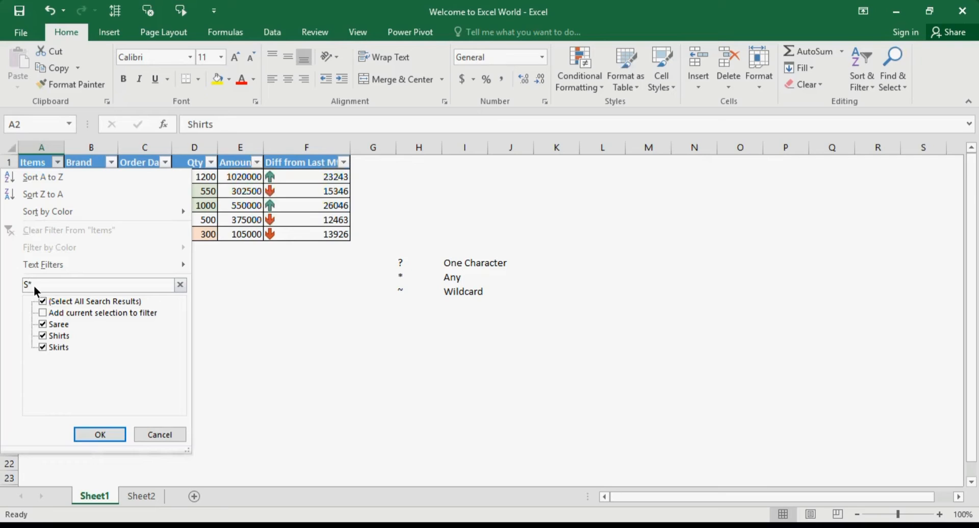
click(100, 434)
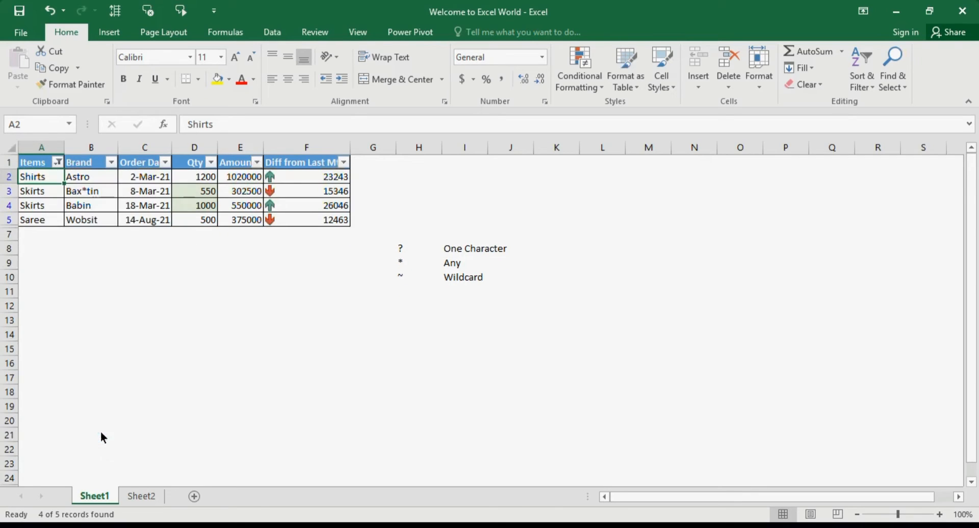
click(44, 206)
click(46, 176)
key(Down)
key(Down)
key(Down)
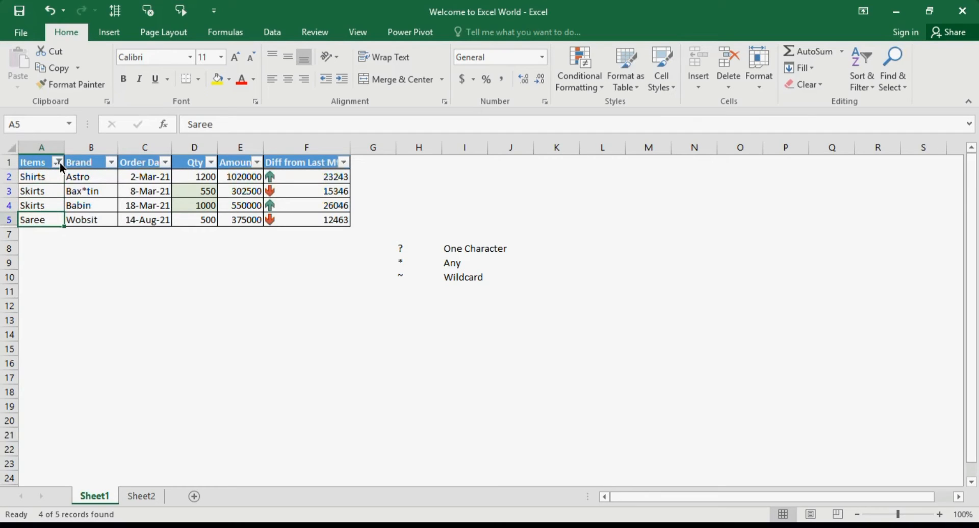
Filter the Items column with the wildcard search *s and go through the filtered items.
click(58, 163)
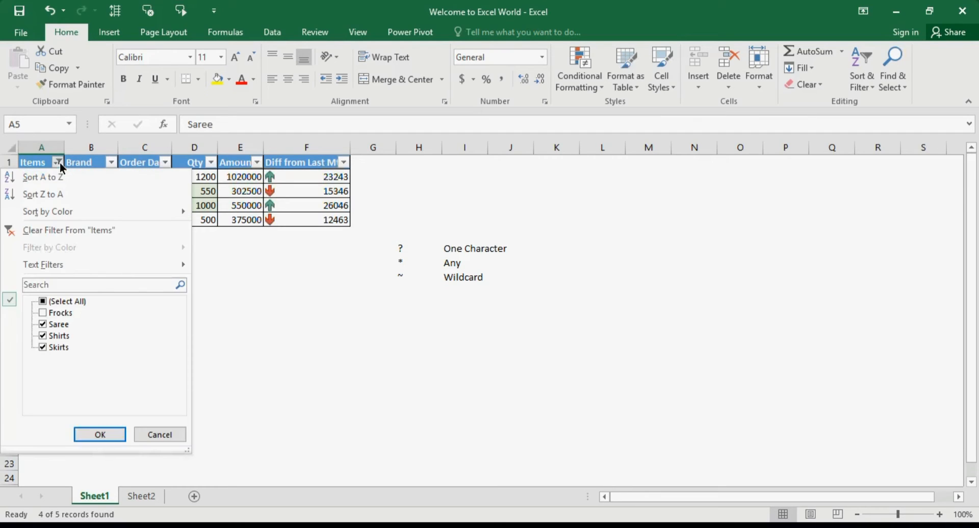
click(78, 285)
text(*s)
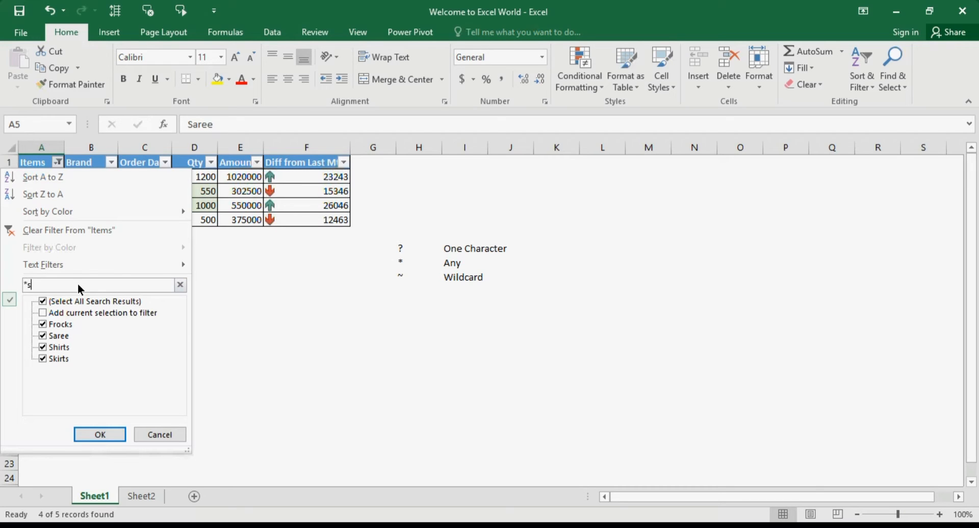
click(113, 431)
click(54, 195)
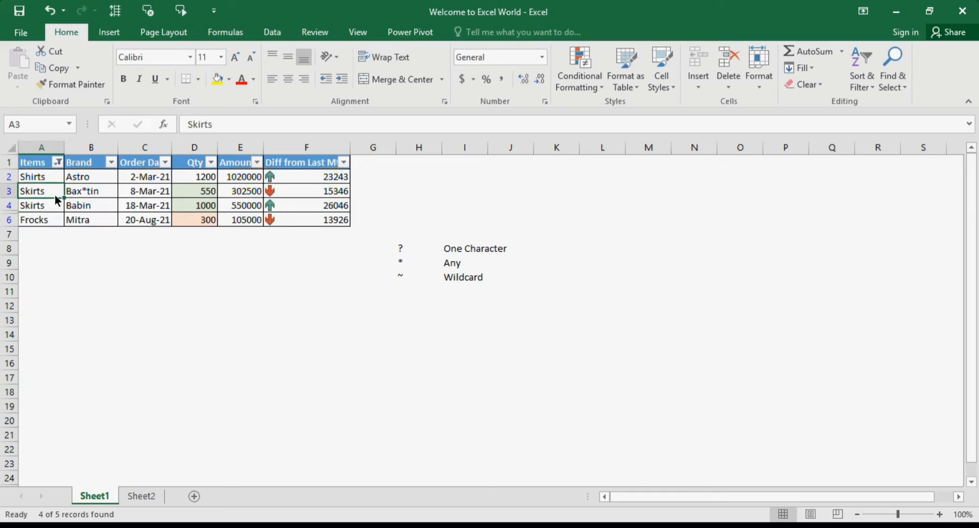
key(Up)
key(Up)
key(Down)
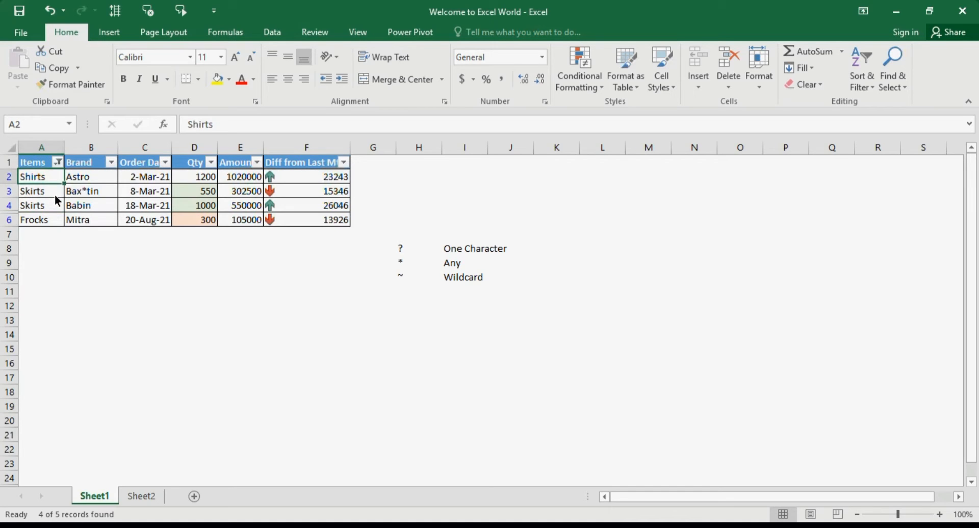
Filter the Items column with the wildcard search *s* for items containing the letter anywhere.
click(406, 261)
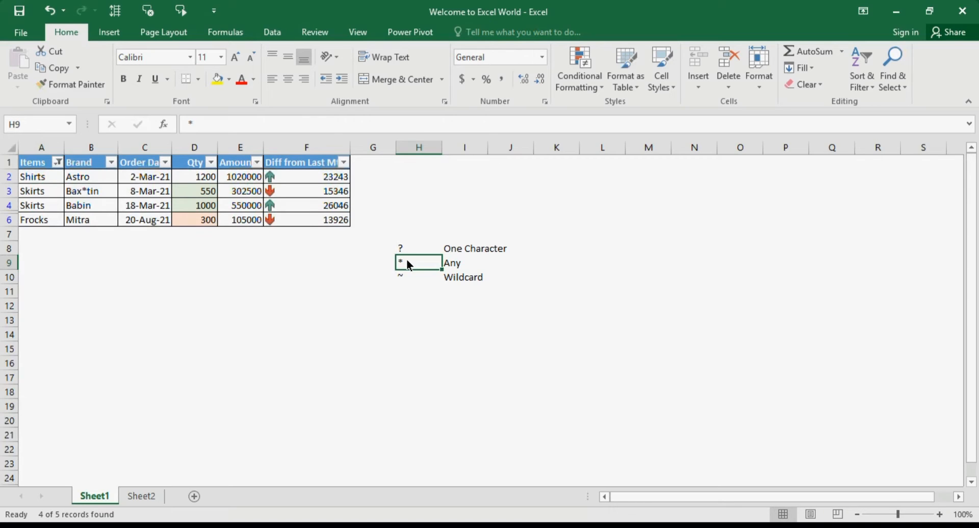
click(437, 252)
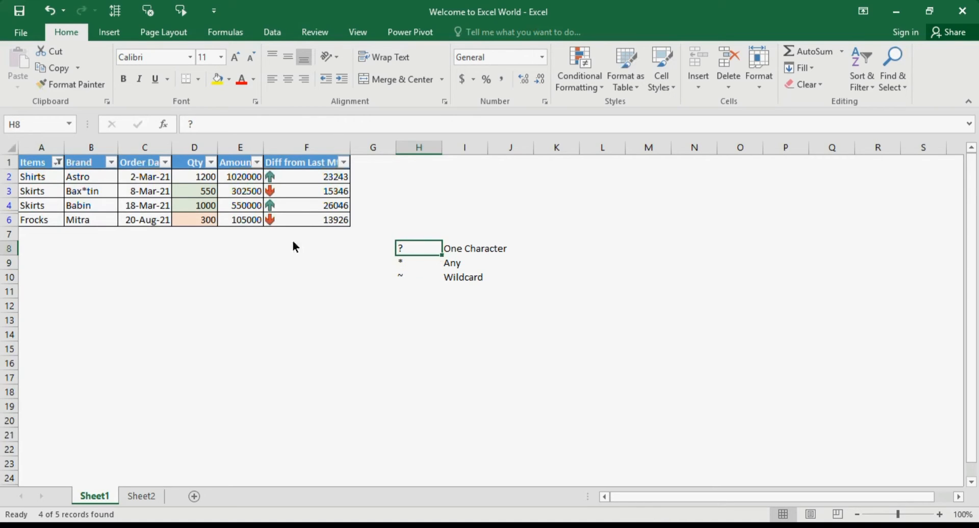
click(57, 163)
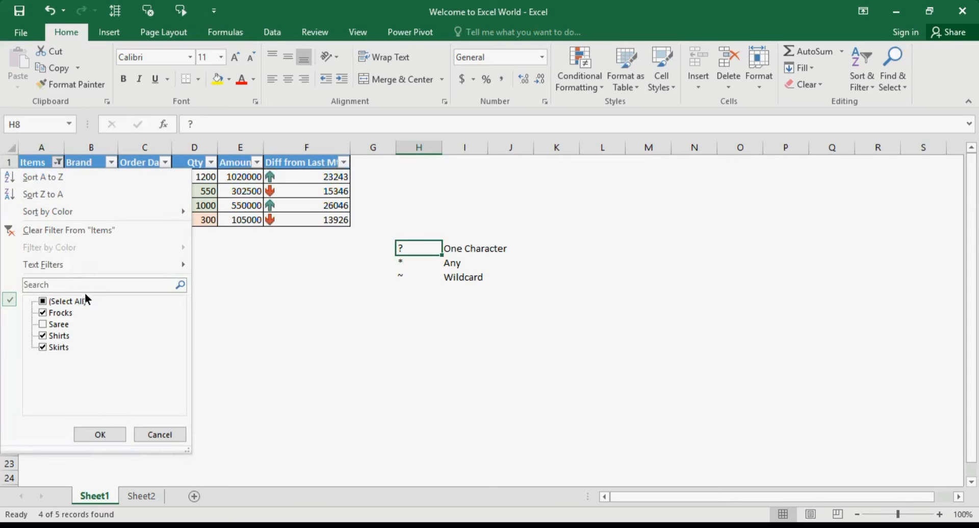
click(96, 288)
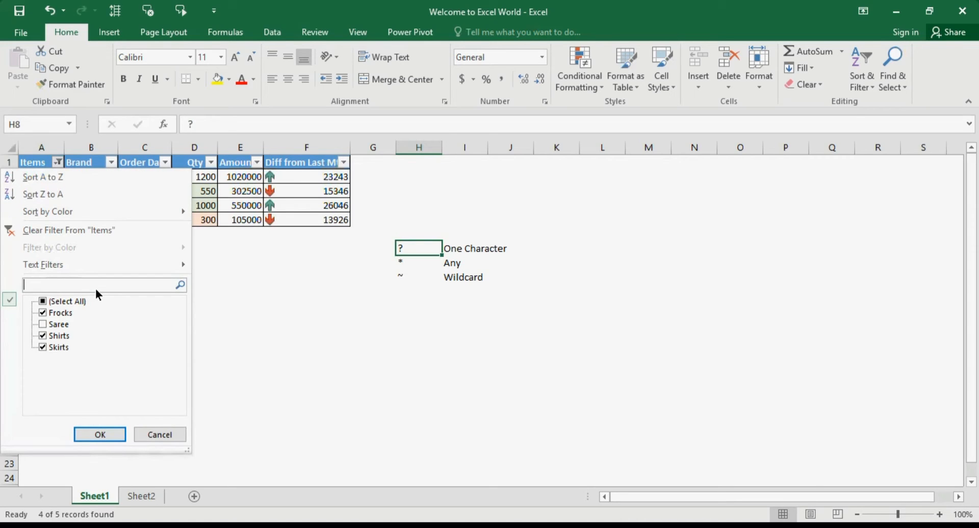
text(*s)
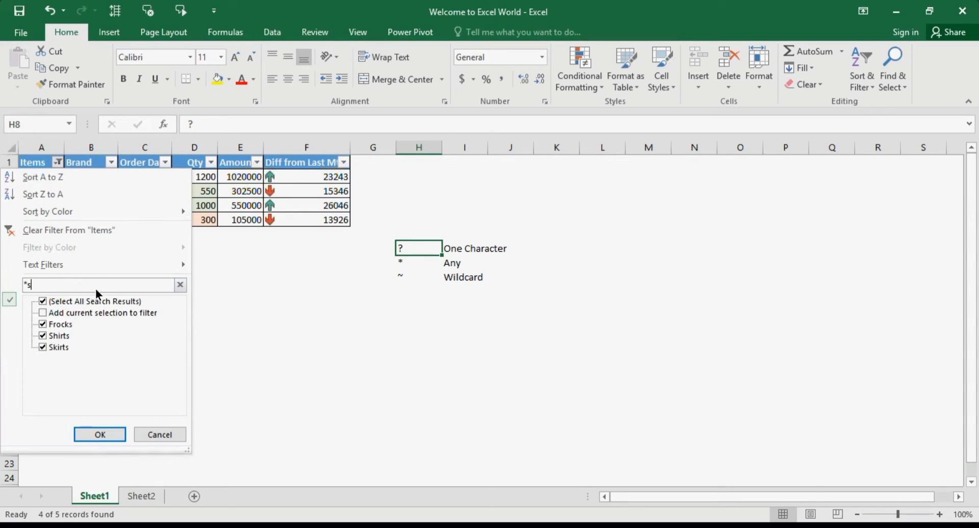
text(*)
click(97, 434)
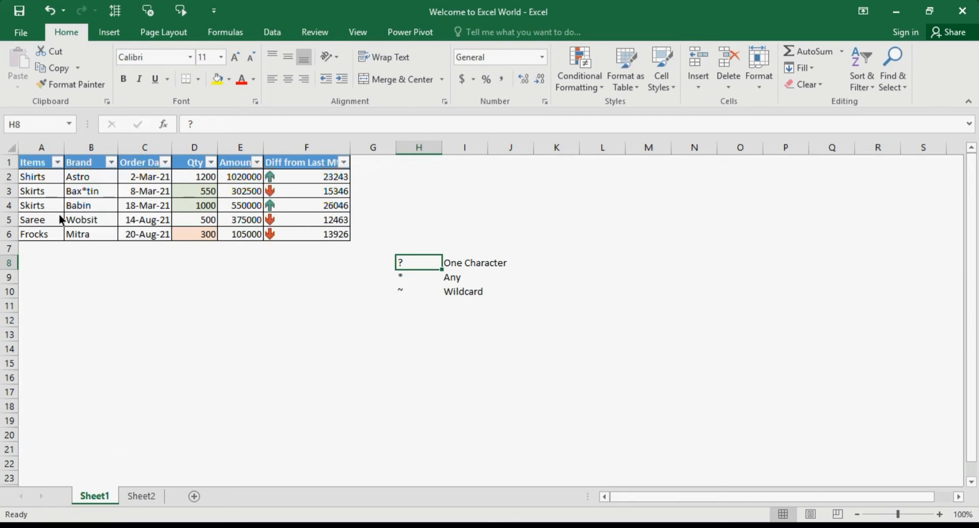
Search the Brand column's filter for the bare wildcard *.
click(51, 183)
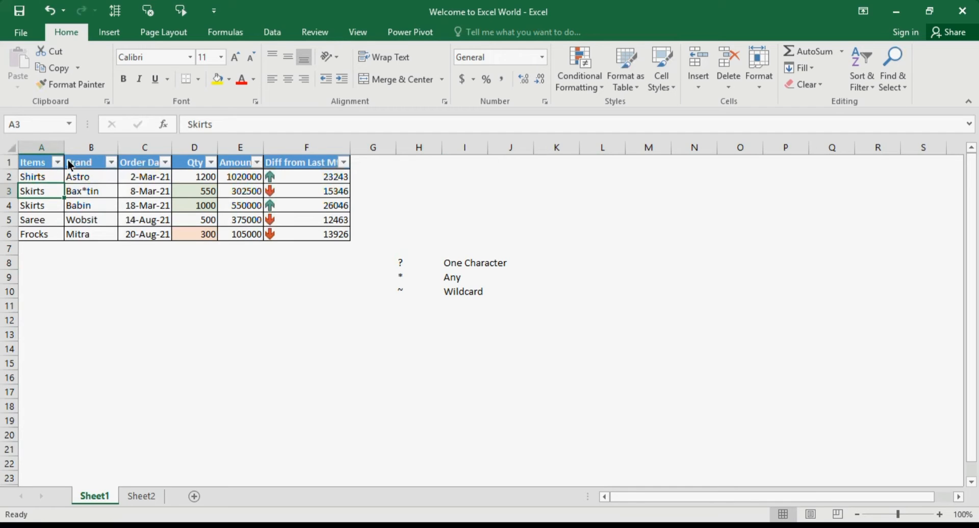
click(122, 190)
click(74, 189)
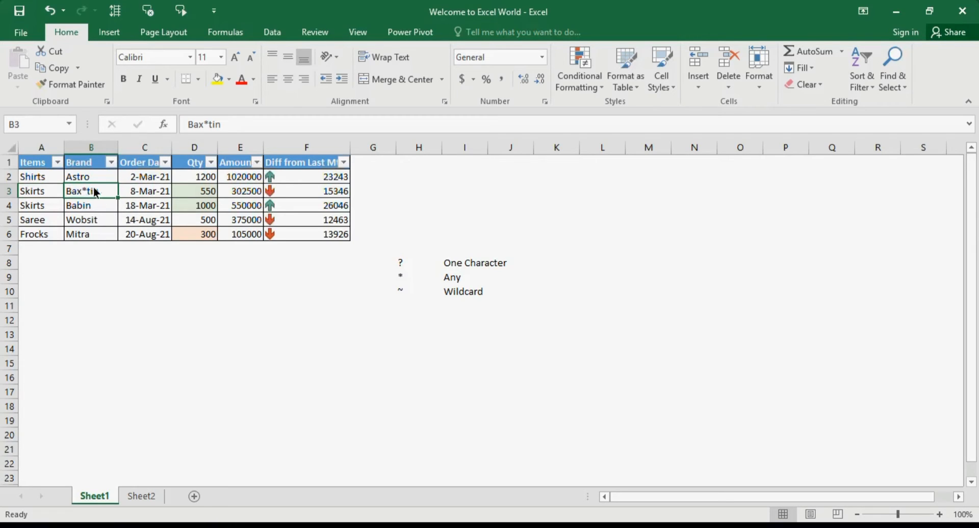
click(109, 163)
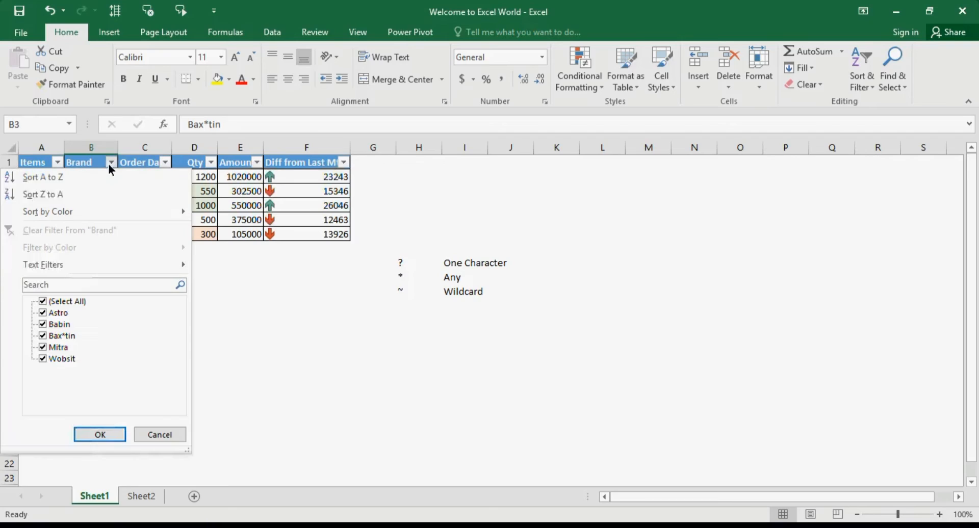
click(96, 288)
text(*)
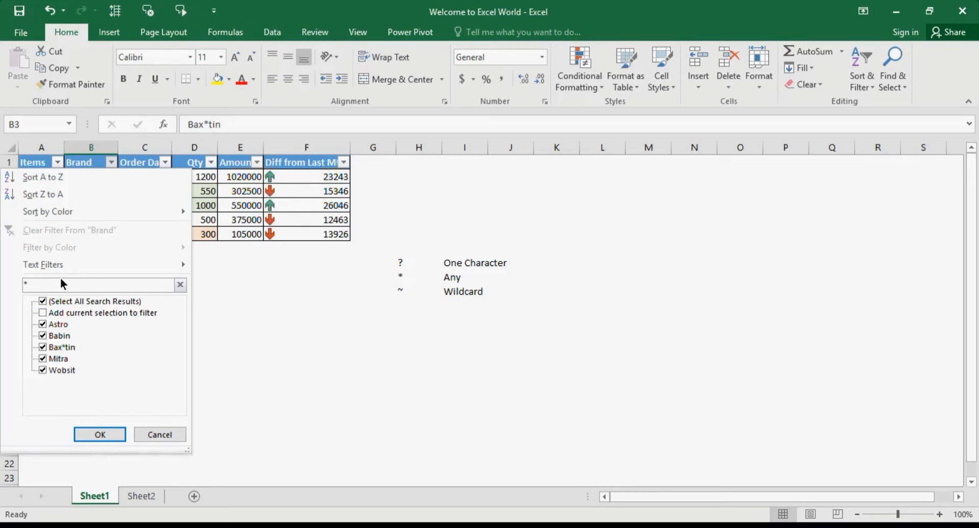
key(Escape)
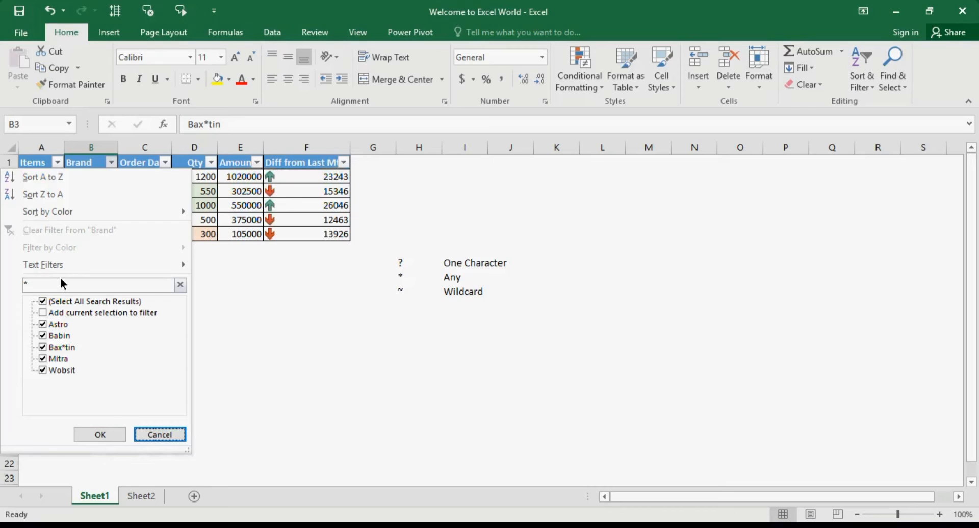
Filter the Brand column with the search ~* to match a literal asterisk, and clear that filter again.
click(27, 288)
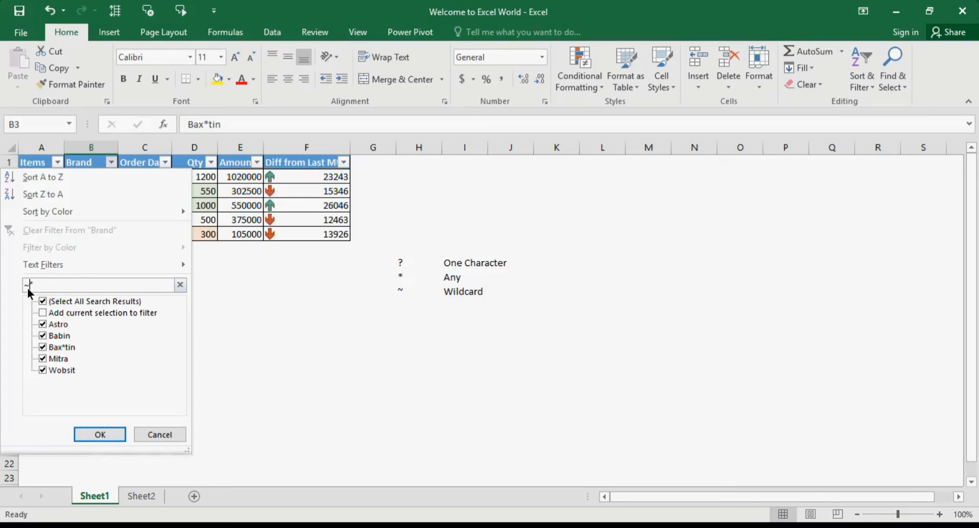
key(Home)
text(~)
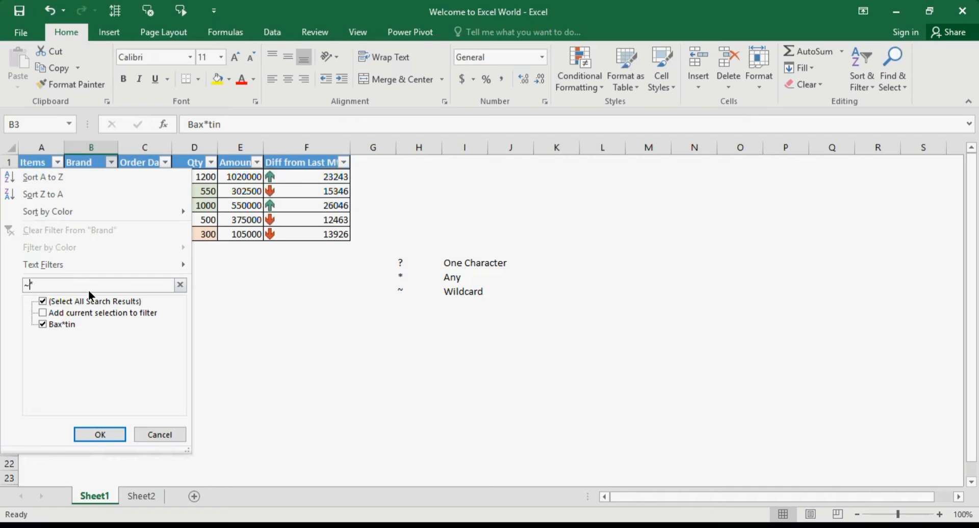
key(End)
click(100, 434)
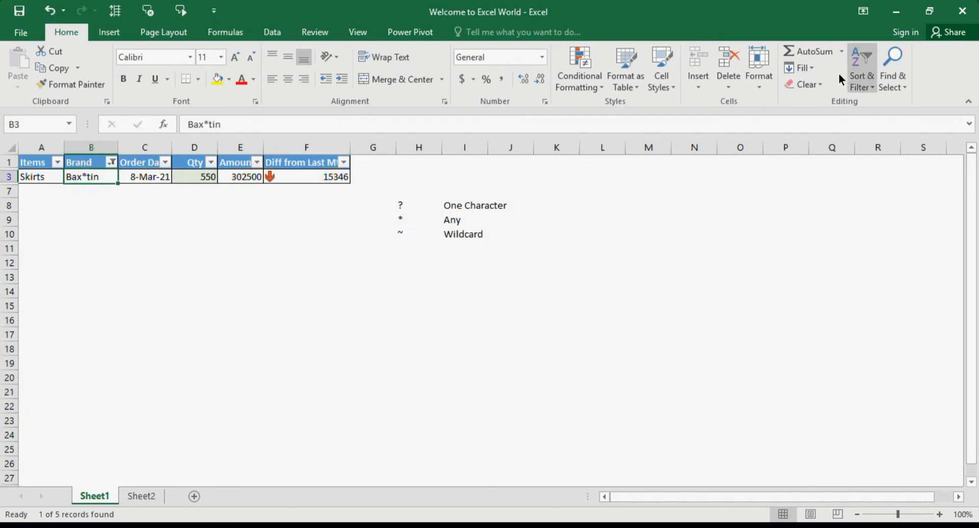
click(864, 83)
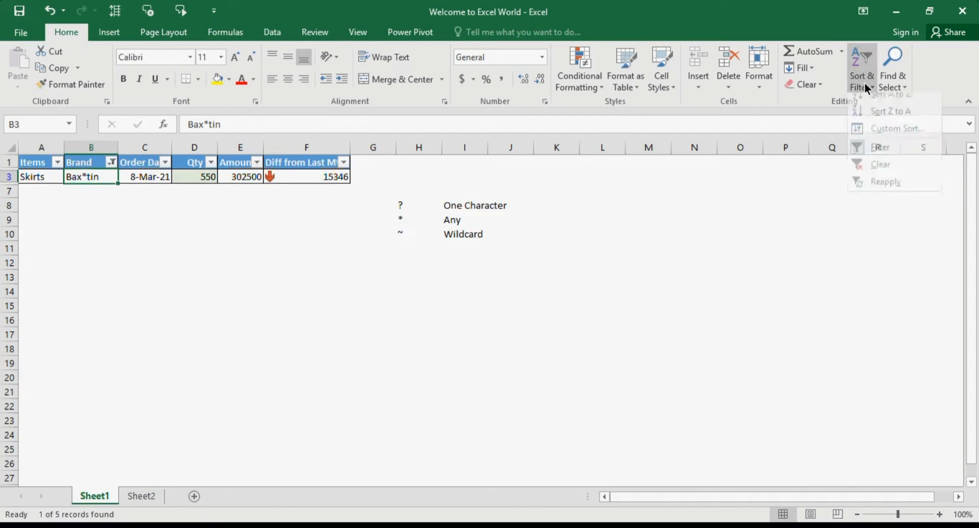
click(882, 173)
click(473, 264)
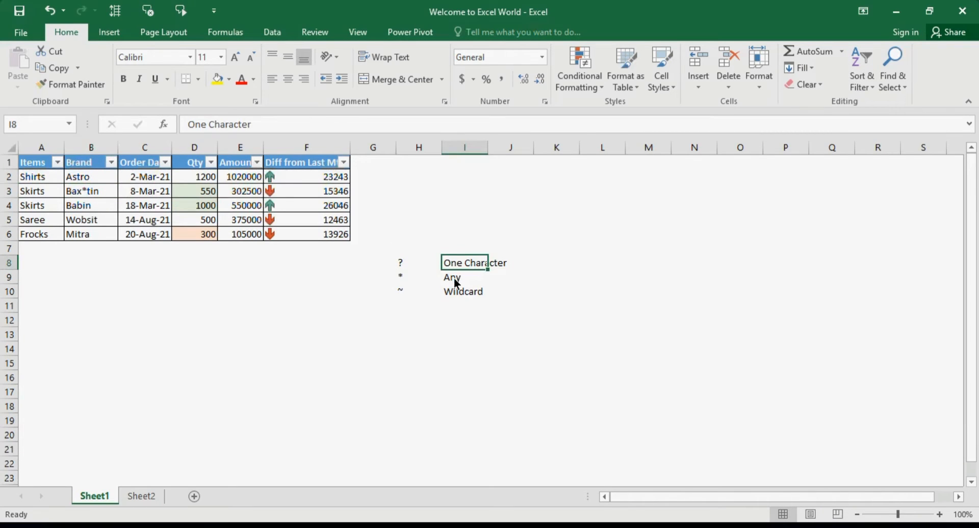
click(455, 282)
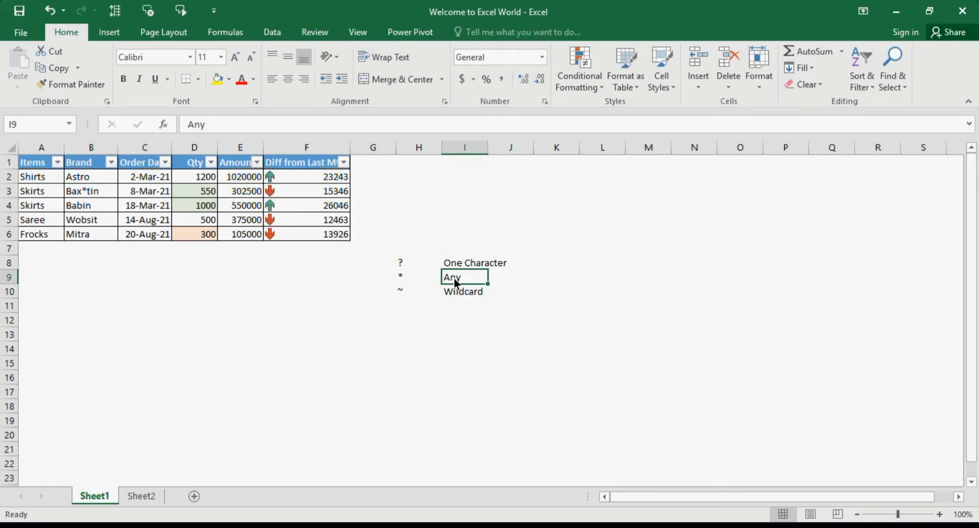
click(409, 289)
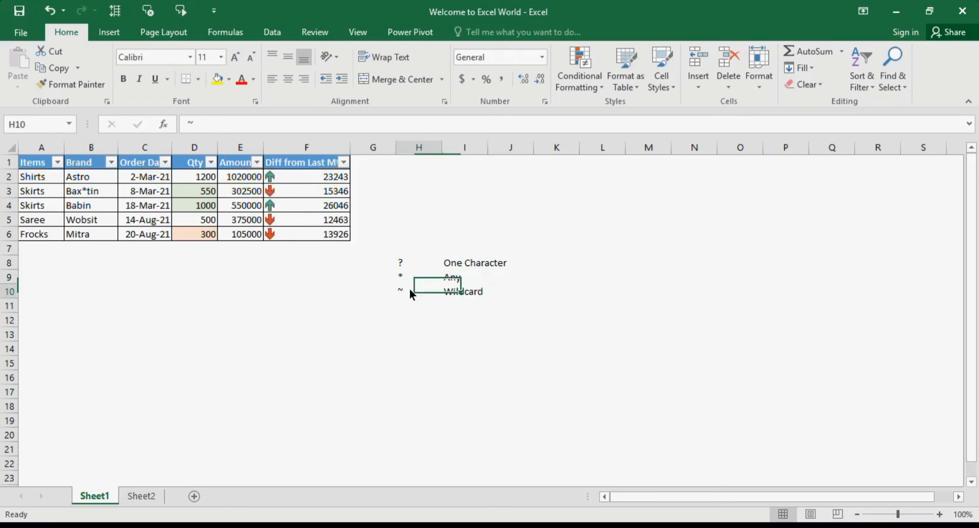
click(445, 292)
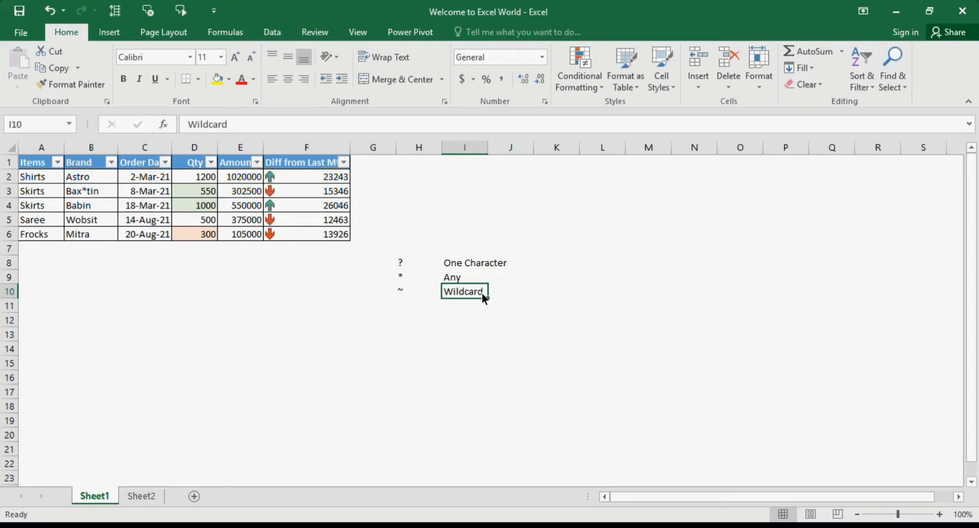
key(ctrl+Home)
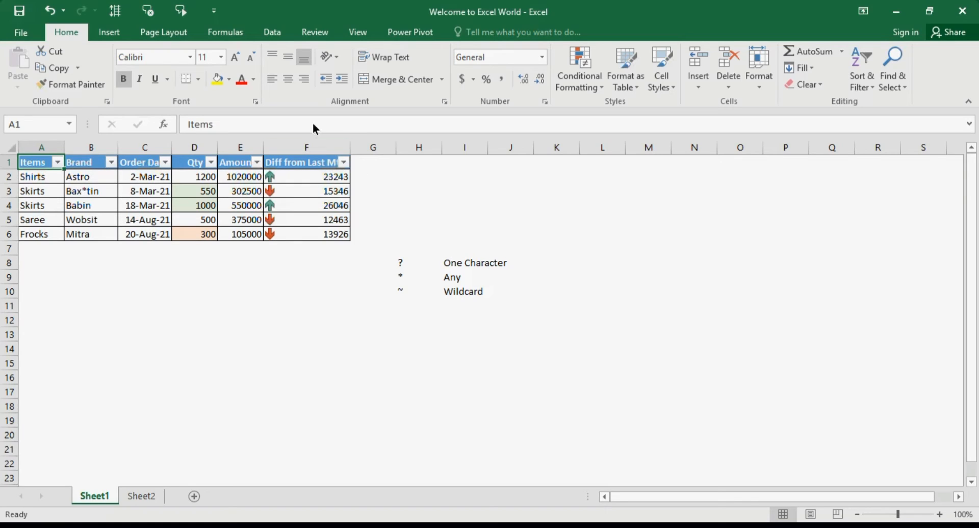
Look at the Advanced Filter settings for the sales table's list and criteria ranges without applying a filter.
click(275, 36)
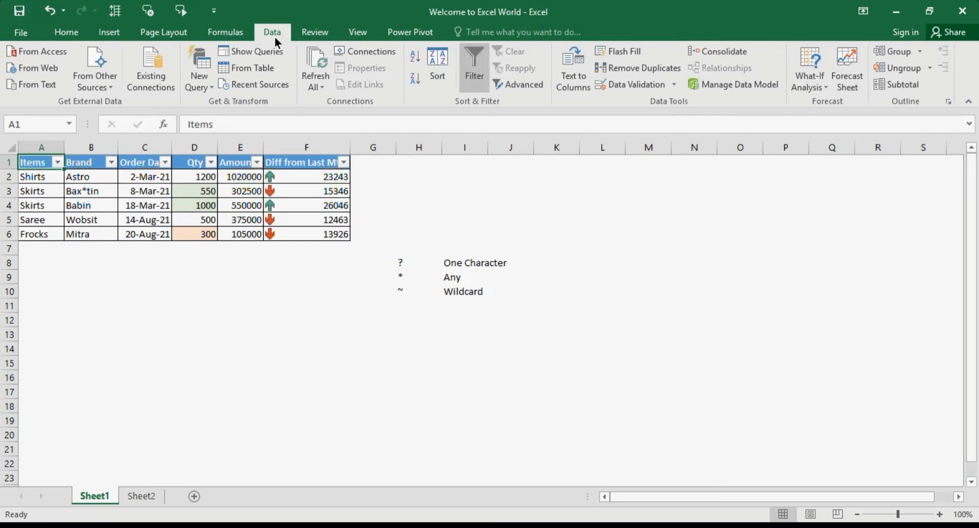
click(518, 84)
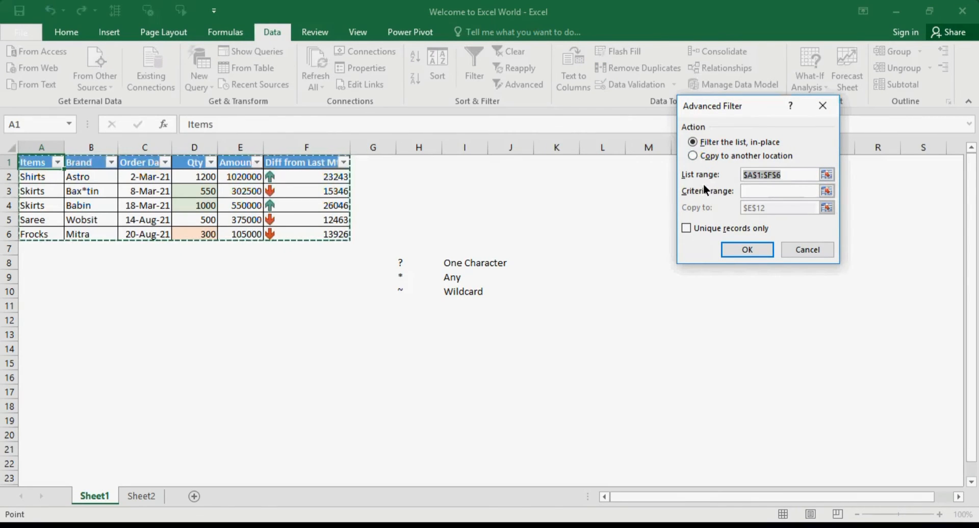
click(744, 193)
click(807, 249)
click(131, 218)
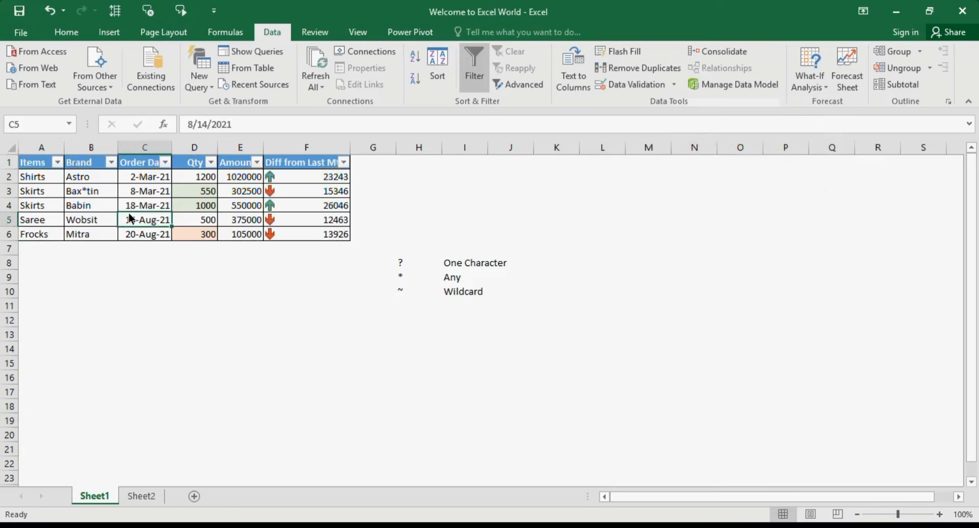
Copy the Items header from A1 into H1 as the heading of a criteria range.
click(37, 165)
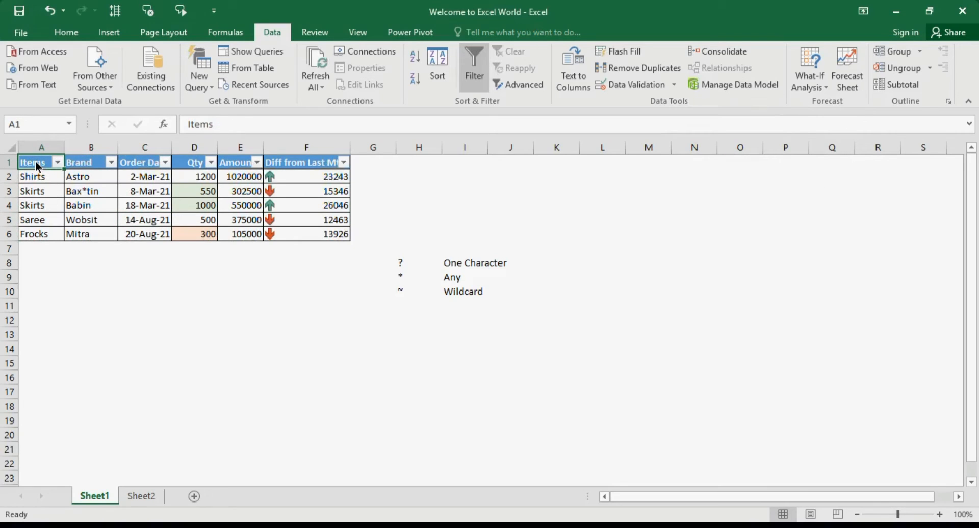
key(ctrl+c)
key(Right)
key(Right)
key(Right)
key(Right)
key(Right)
key(Right)
key(Right)
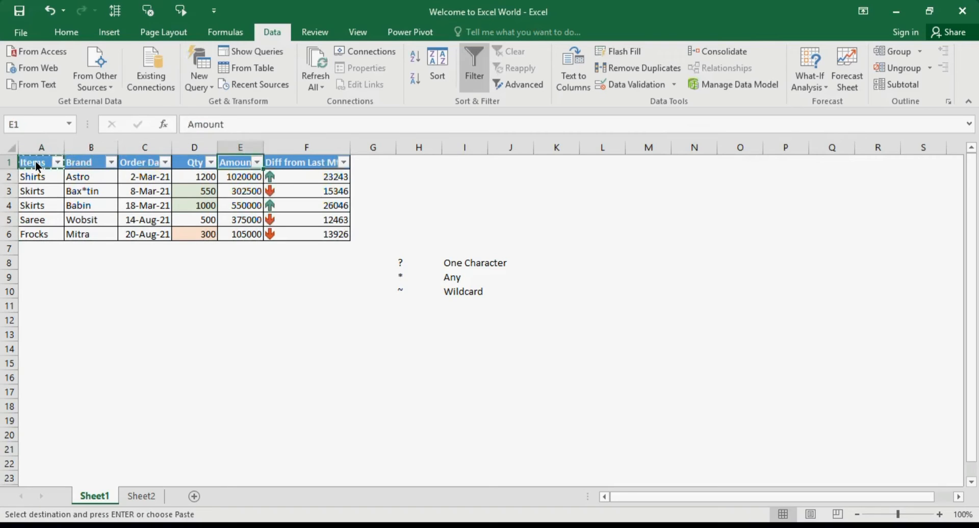
key(ctrl+v)
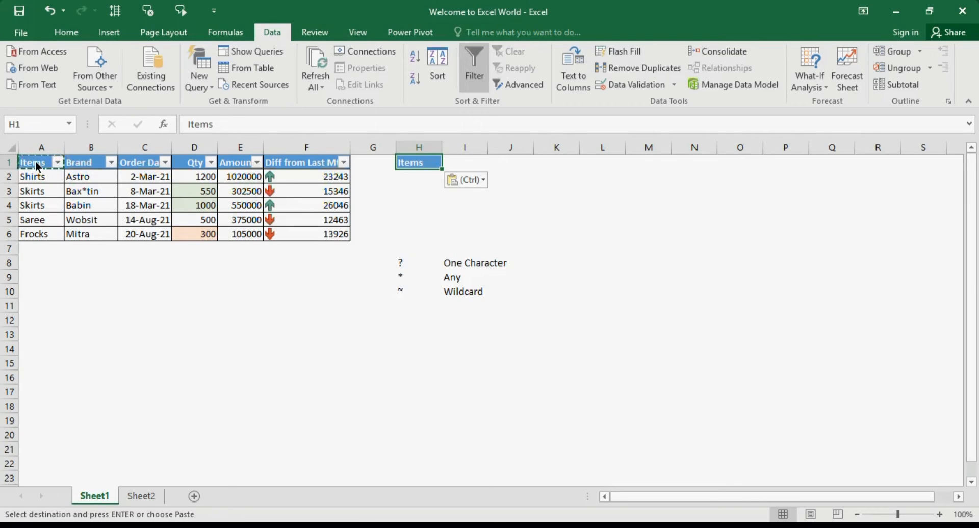
key(Left)
click(35, 161)
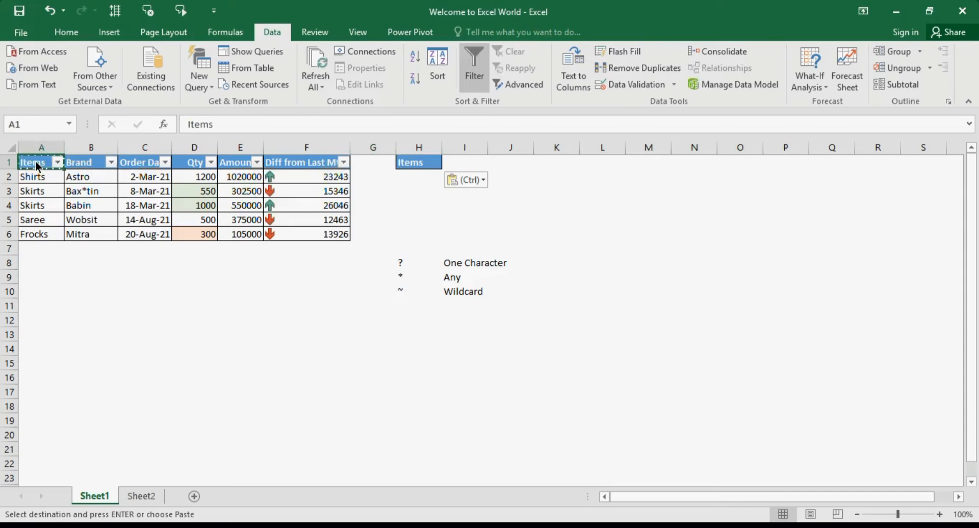
key(Down)
key(Down)
key(Up)
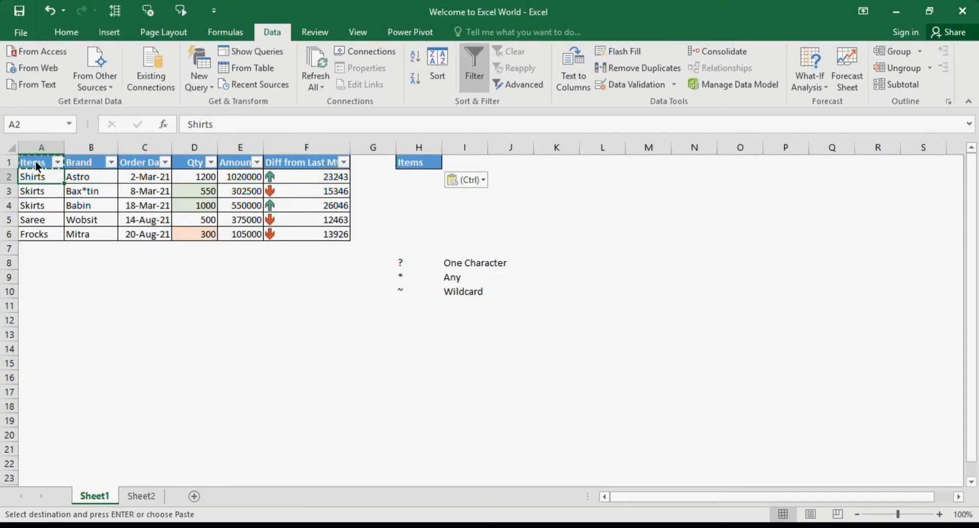
key(Right)
key(Right)
key(Right)
key(Right)
key(Right)
key(Right)
key(Right)
key(Right)
key(Left)
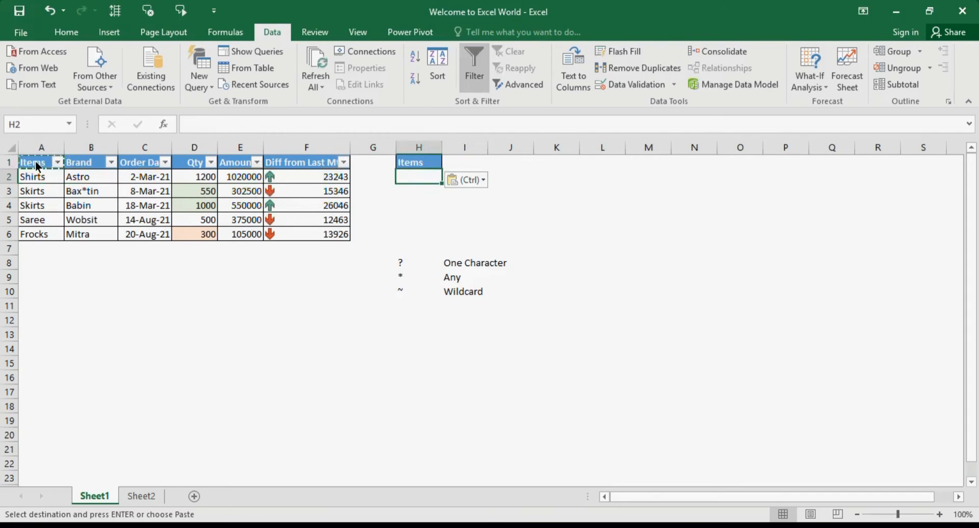
key(Up)
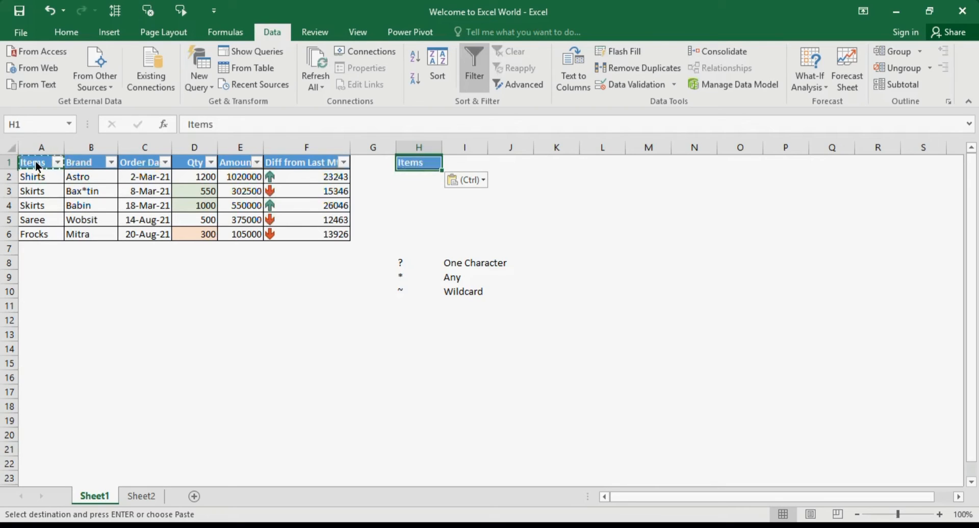
key(Left)
key(Home)
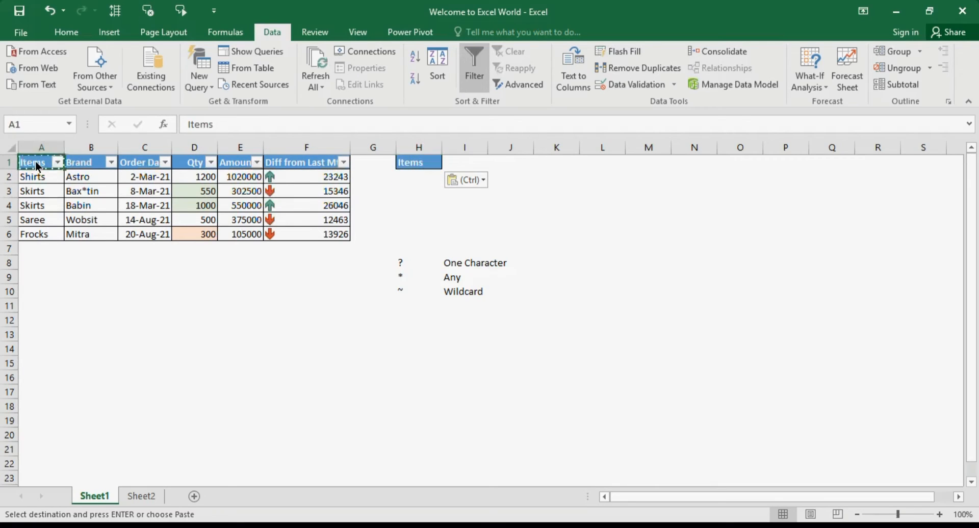
Copy the Skirts entry from A4 into H2 below the Items criteria heading.
key(Down)
key(Down)
key(Down)
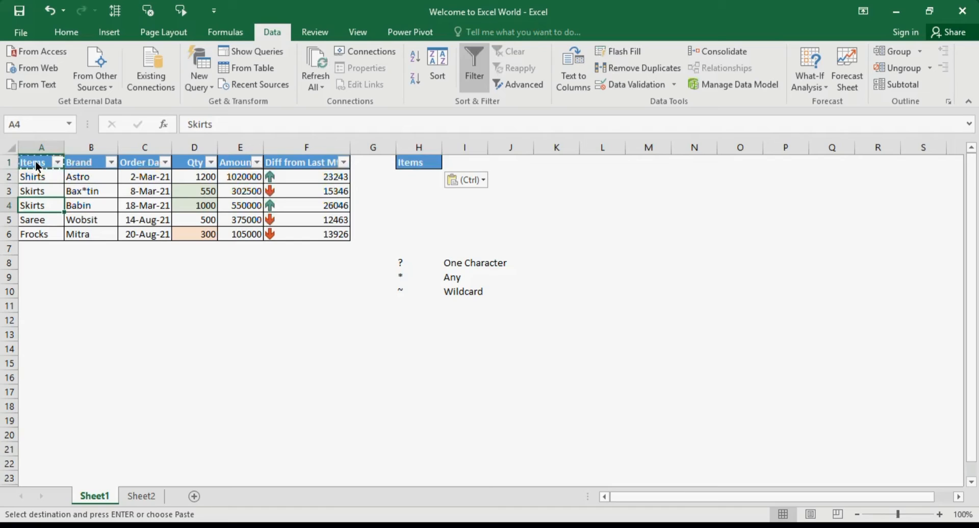
key(ctrl+c)
key(Right)
key(Right)
key(Right)
key(Right)
key(Right)
key(Right)
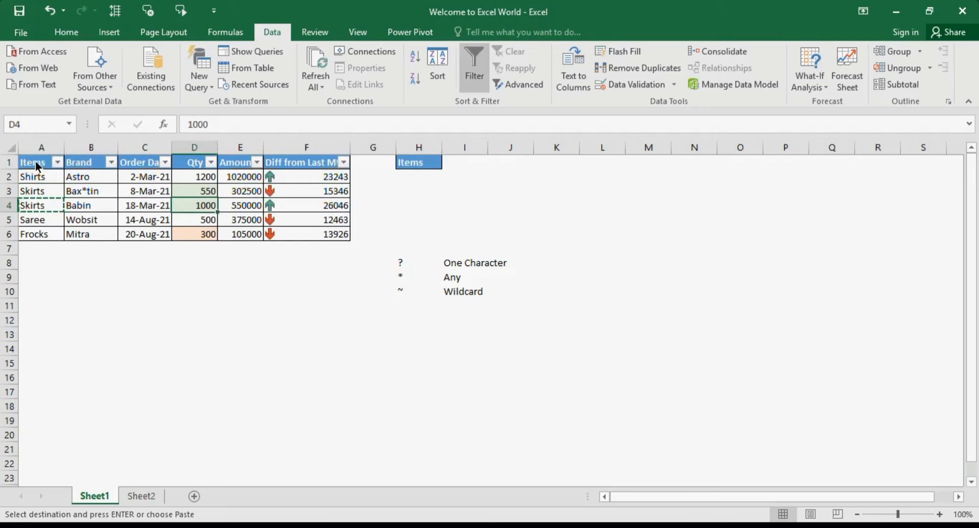
key(Up)
key(Up)
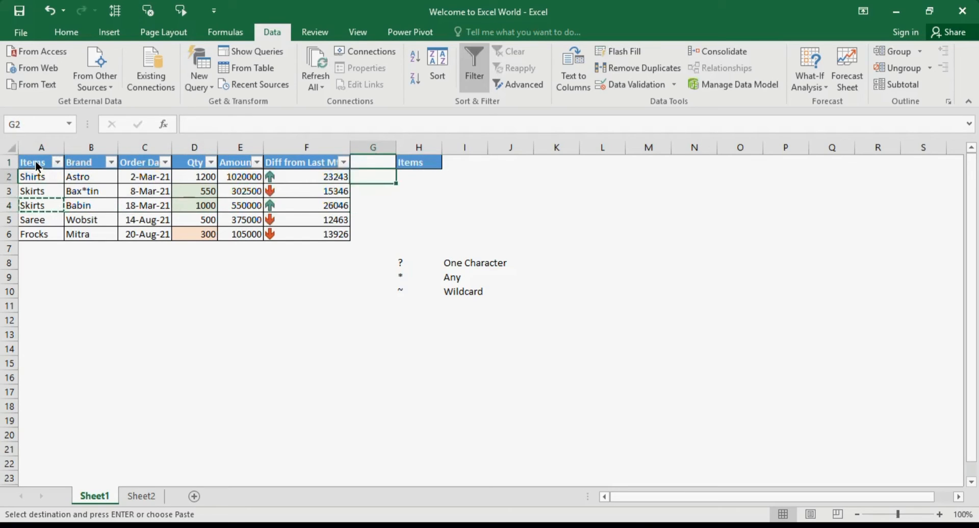
key(Right)
key(ctrl+v)
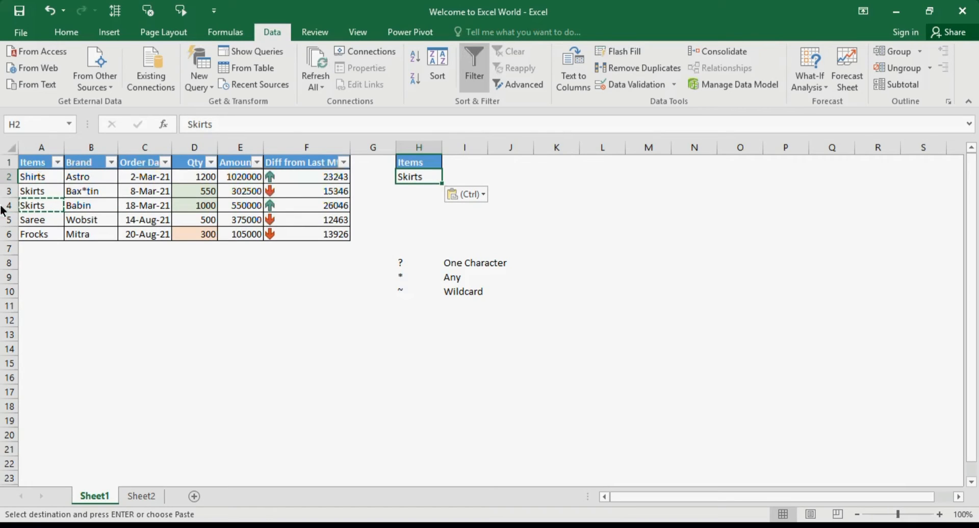
Apply an in-place Advanced Filter to list range A1:F6 with criteria range H1:H2 for Skirts, and clear that filter again.
click(35, 161)
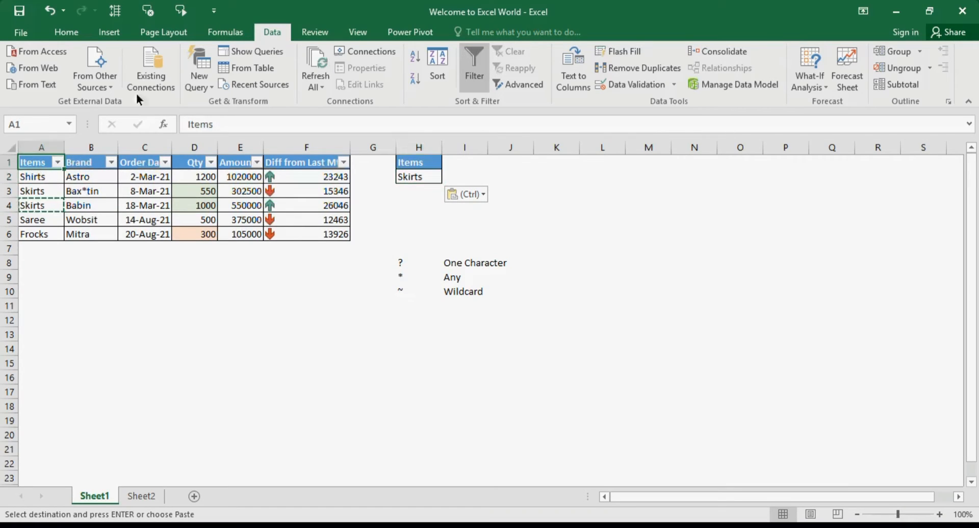
click(535, 90)
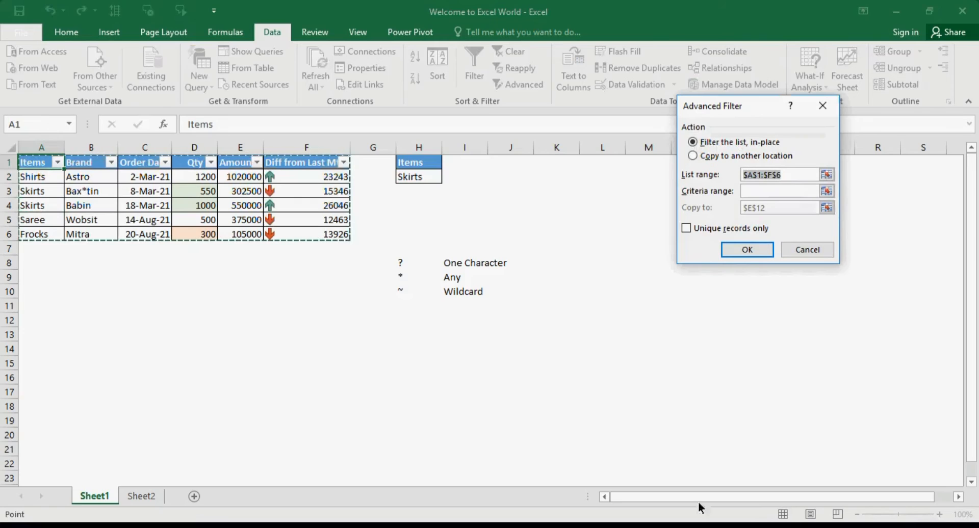
drag(23, 159, 305, 237)
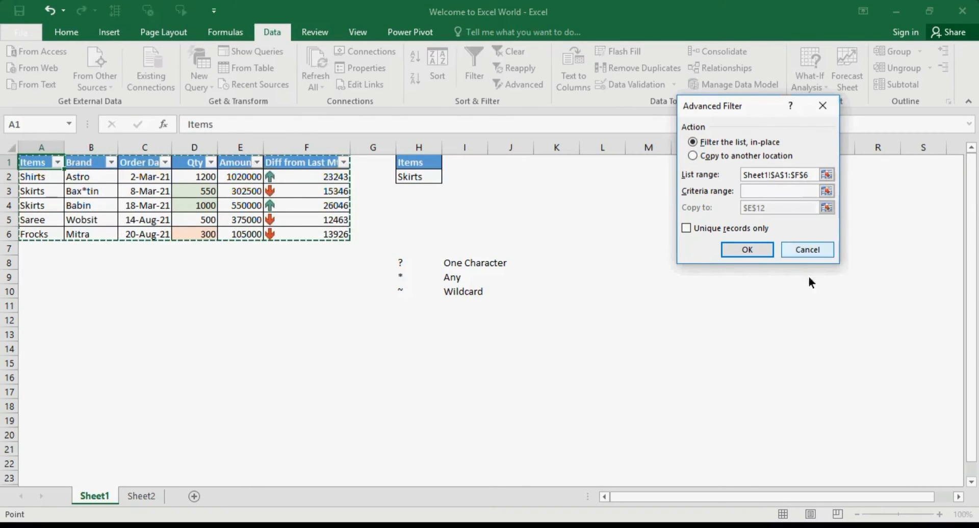
click(770, 190)
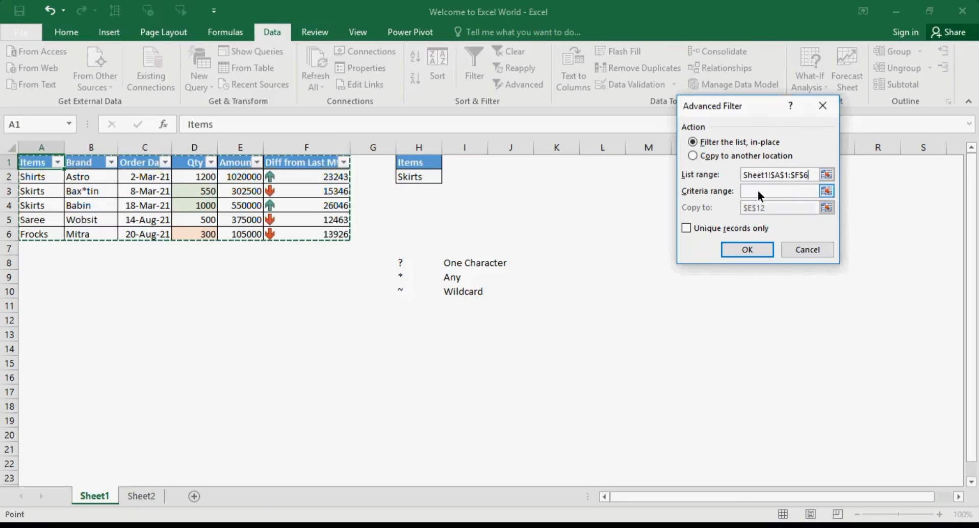
drag(423, 163, 432, 177)
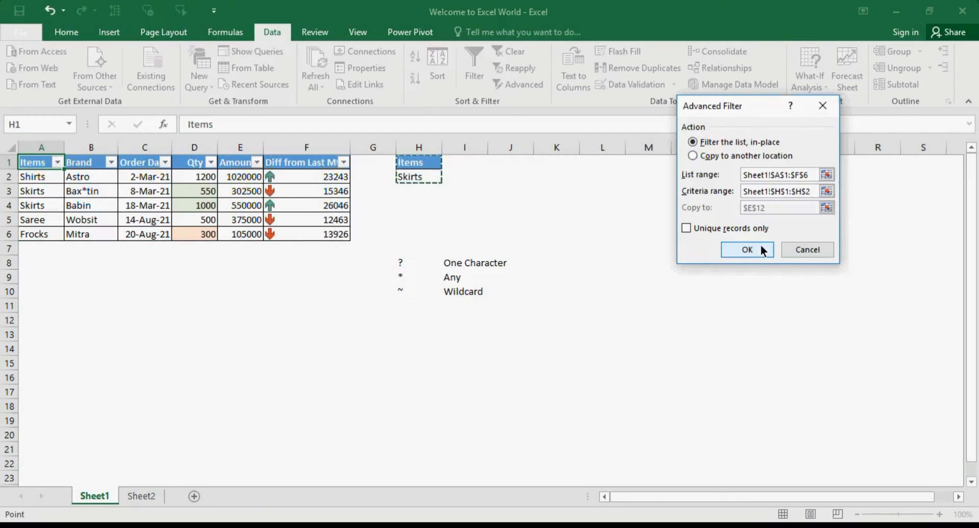
click(746, 249)
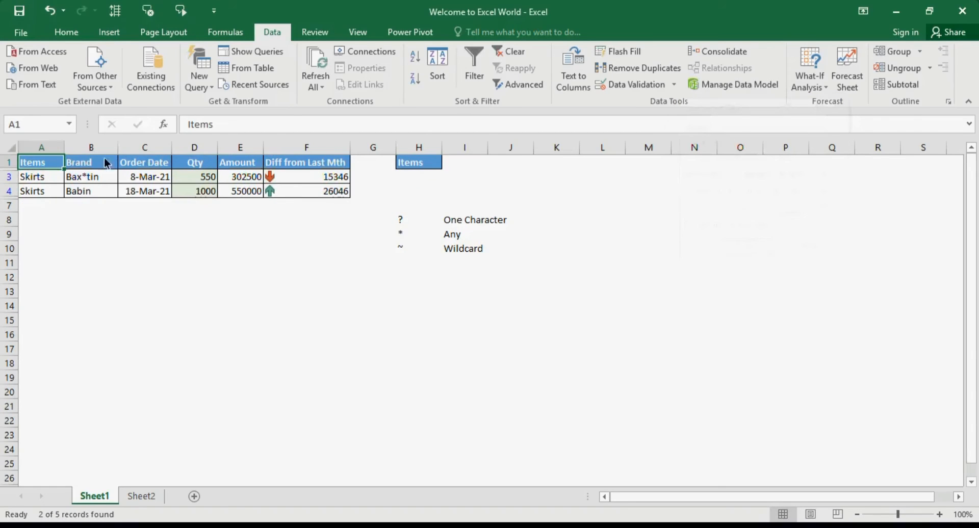
drag(36, 177, 36, 185)
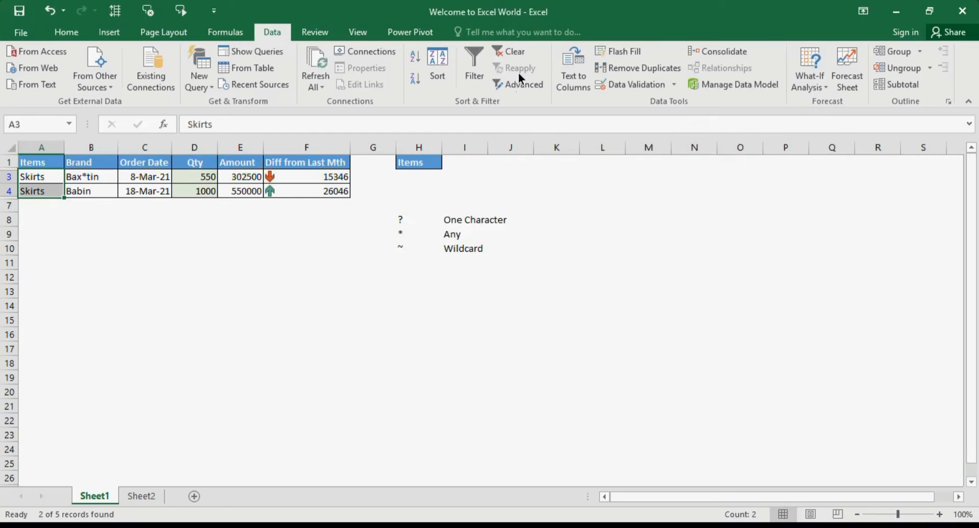
click(511, 55)
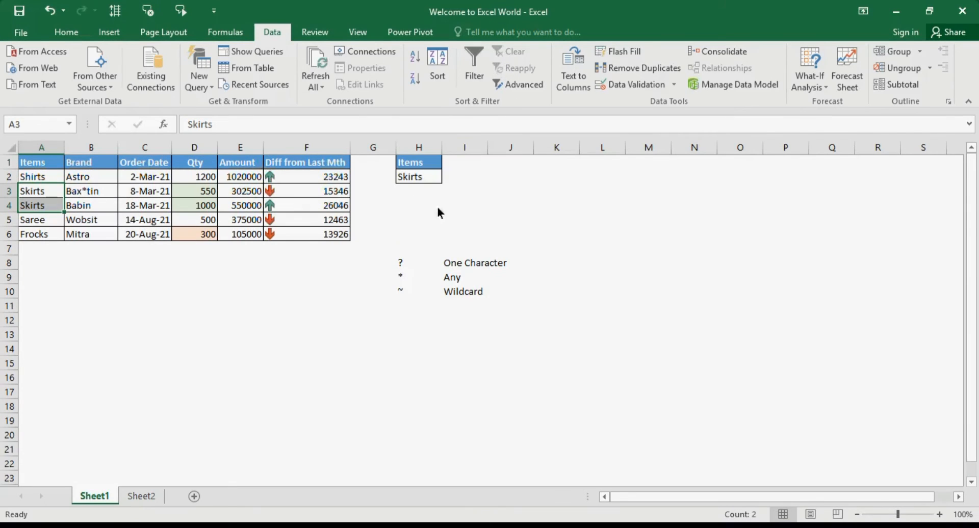
Change the criteria value in H2 to Shirts.
double_click(409, 177)
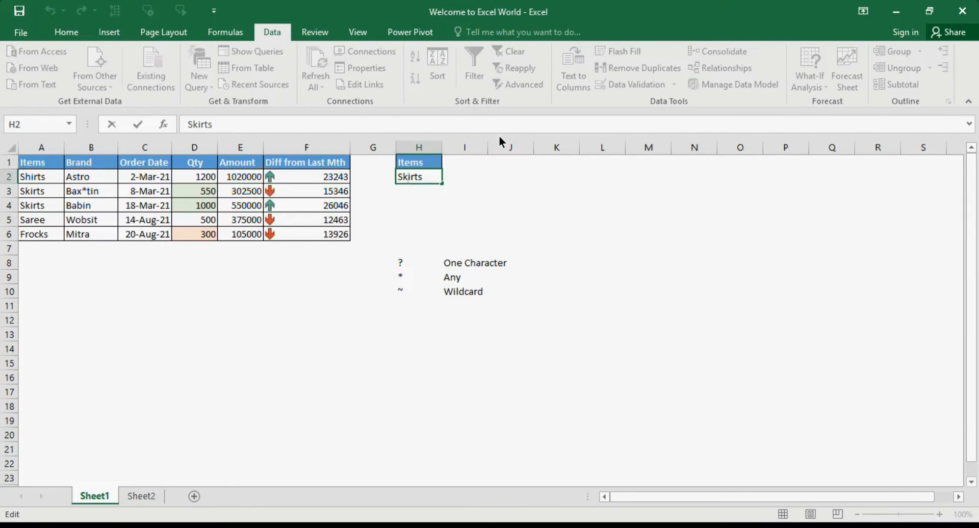
key(BackSpace)
text(h)
click(460, 182)
click(296, 179)
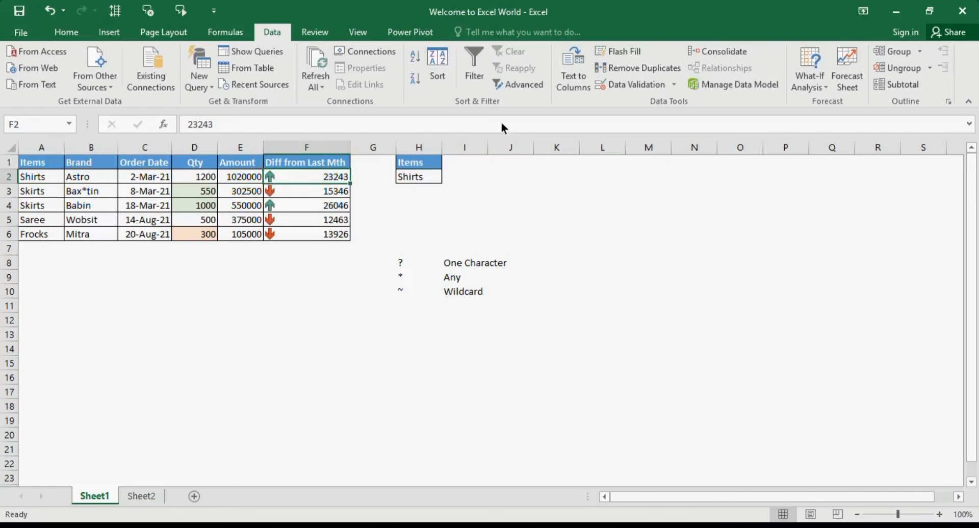
Run the in-place Advanced Filter again on A1:F6 with the Shirts criteria in H1:H2, and clear it again.
click(525, 90)
click(802, 190)
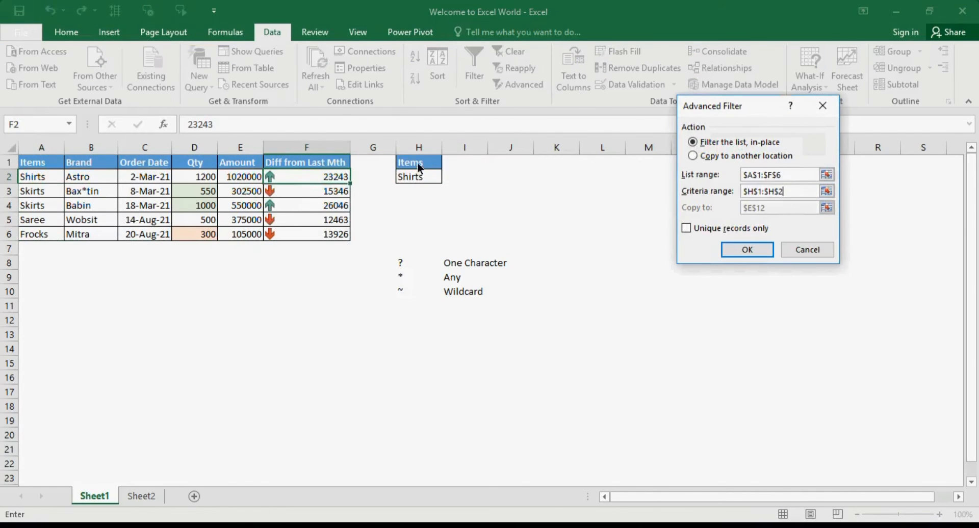
click(753, 252)
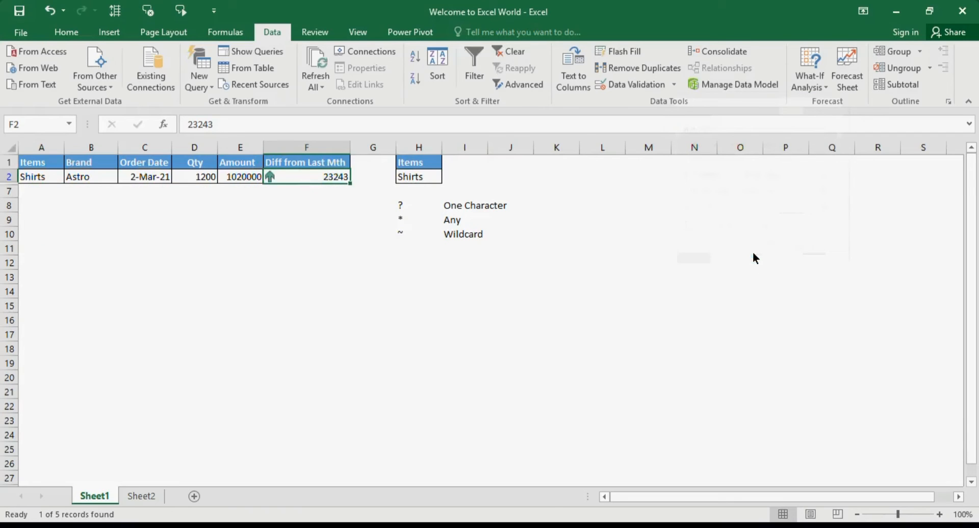
click(35, 176)
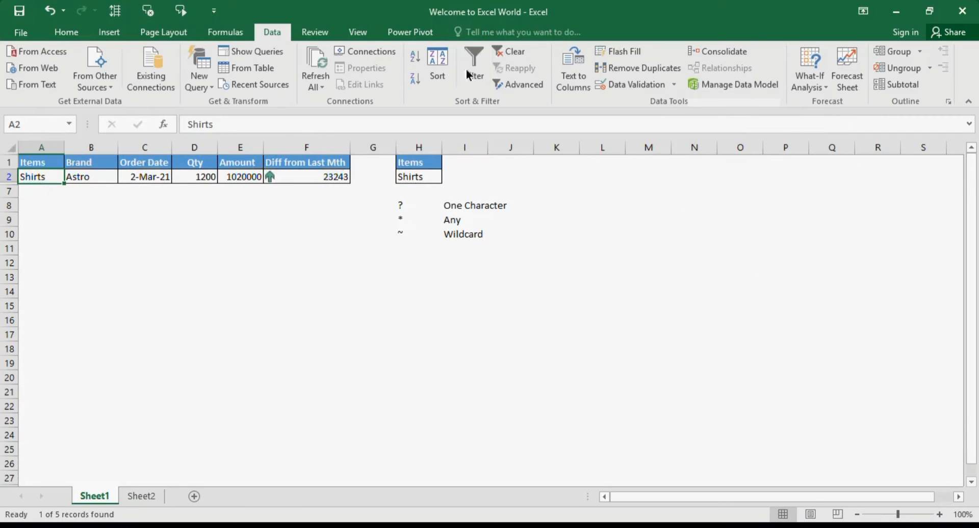
click(514, 52)
click(420, 179)
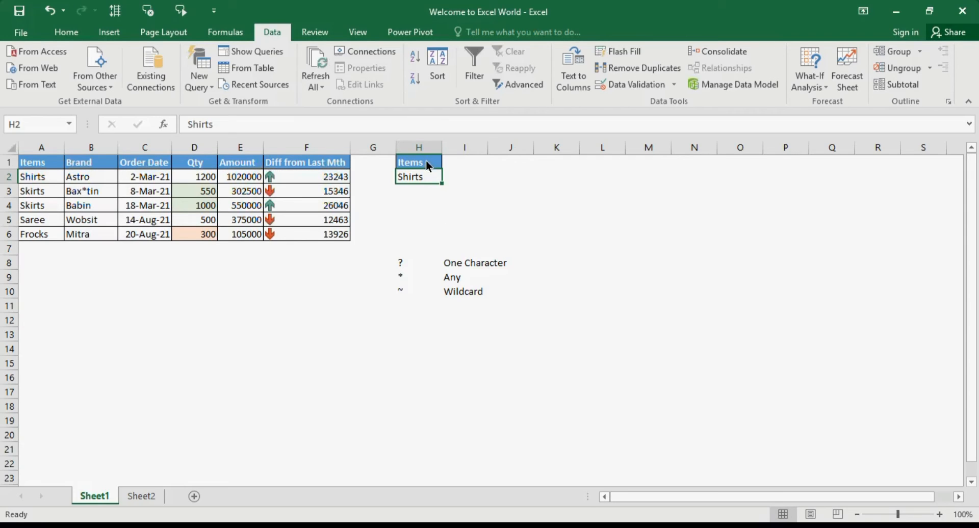
drag(427, 166, 426, 175)
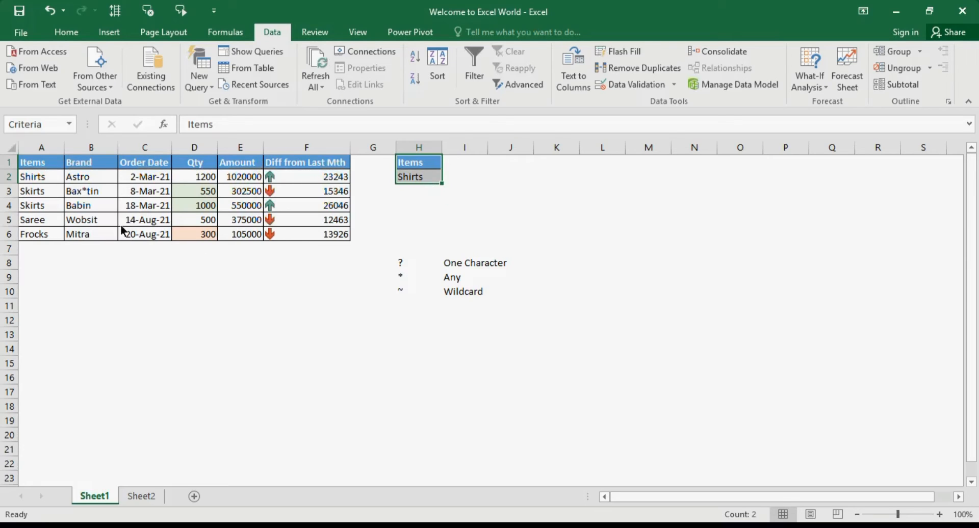
click(415, 177)
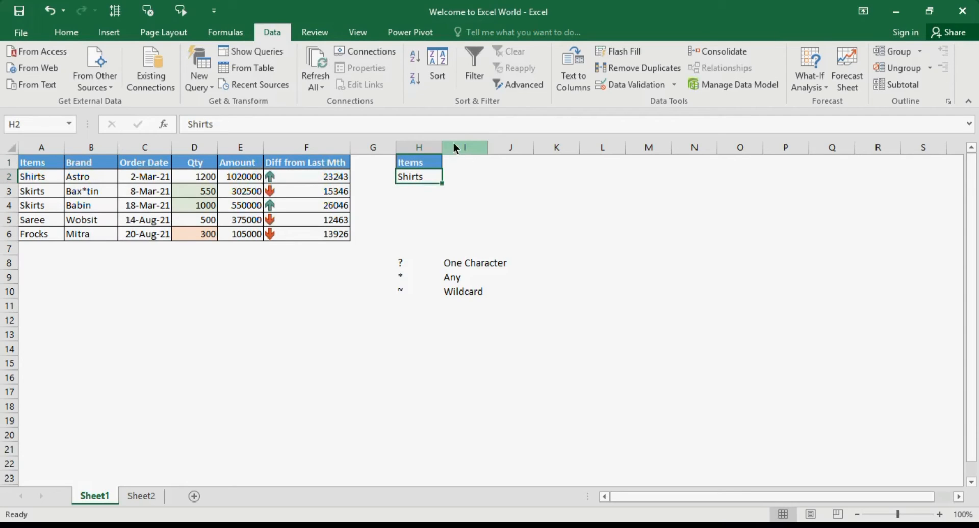
Turn on the sales table's column filters, filter Items to Shirts and Skirts, and clear that filter again.
click(54, 160)
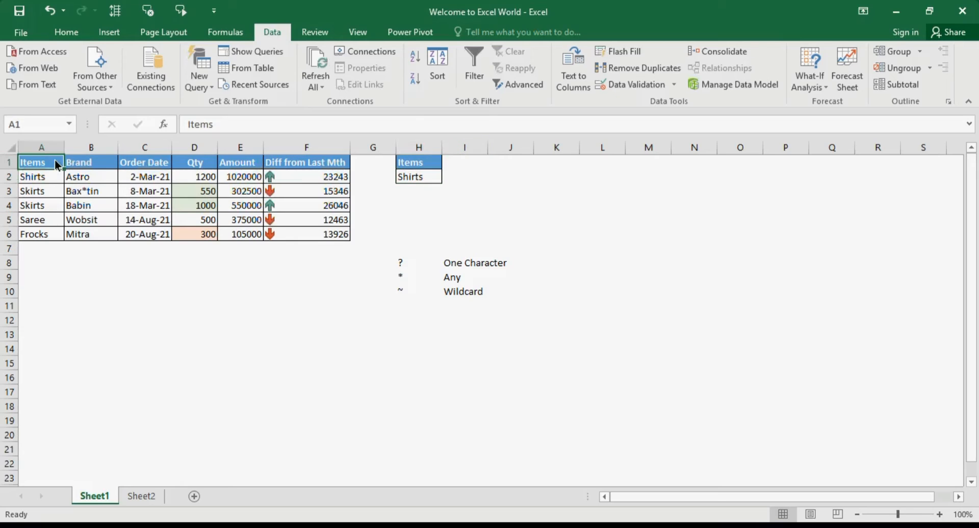
click(477, 71)
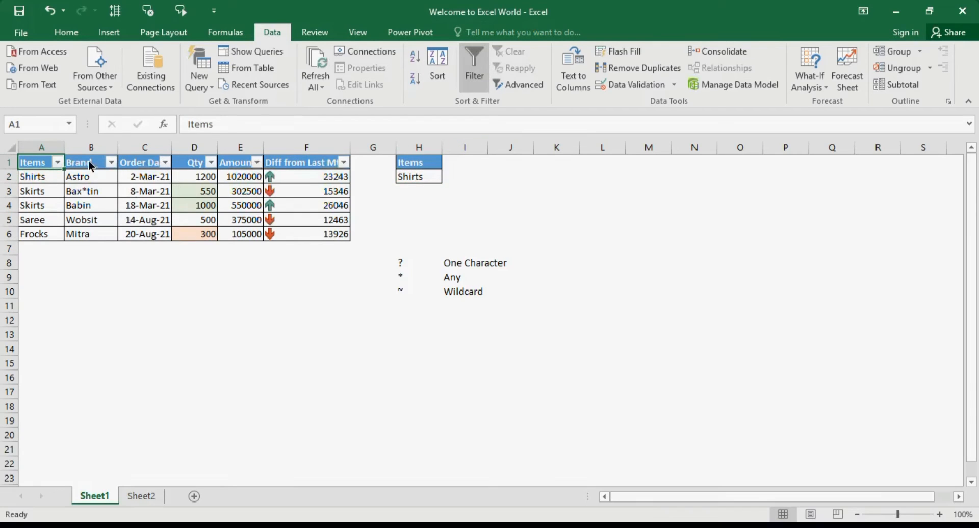
click(57, 163)
click(48, 301)
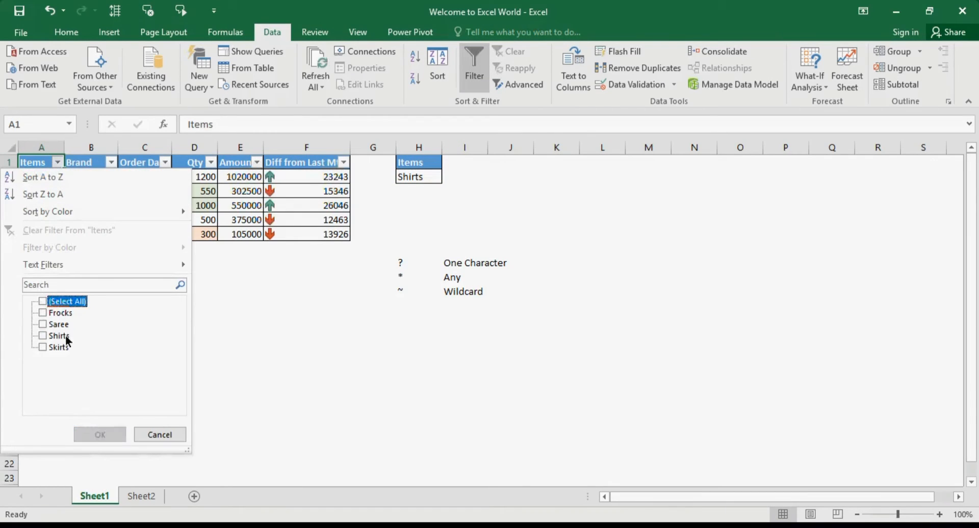
click(65, 336)
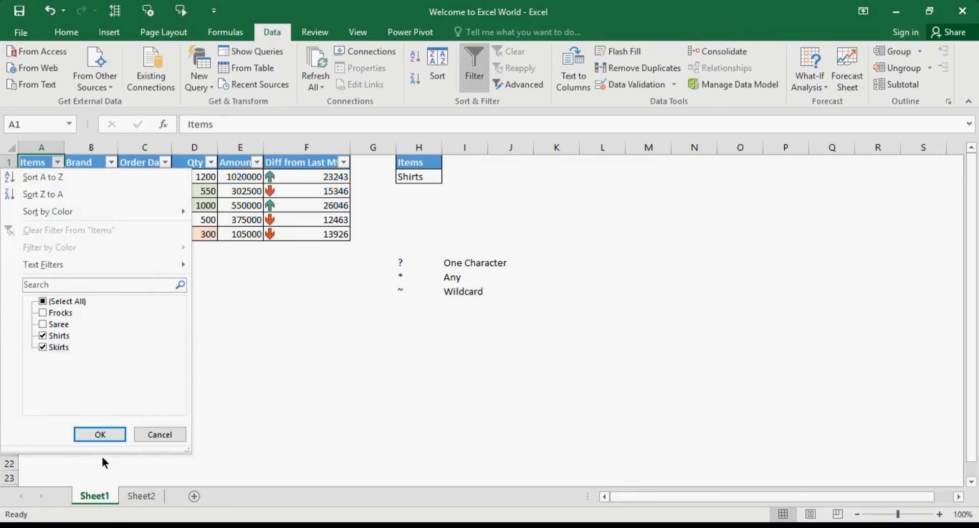
click(100, 435)
drag(35, 176, 30, 209)
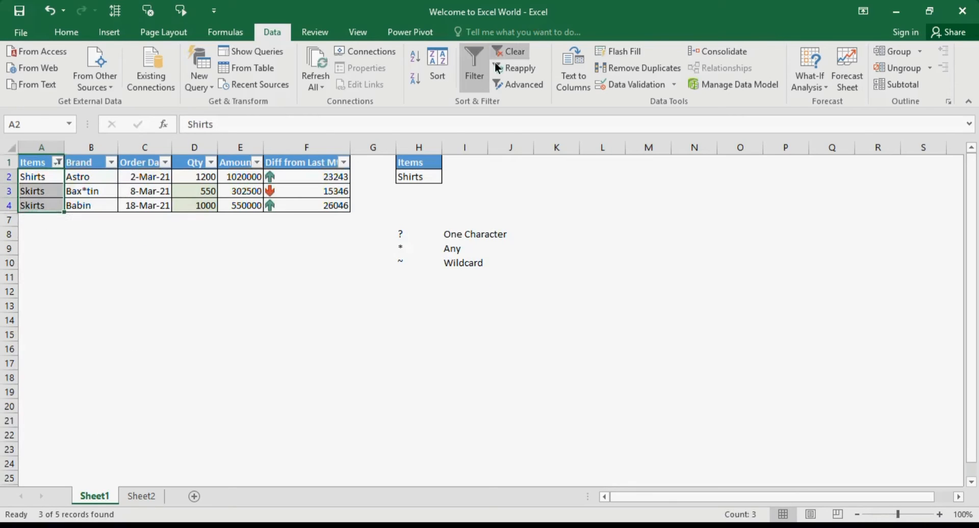
click(508, 51)
Copy the Items criteria heading from H1 into I1.
click(490, 204)
click(412, 164)
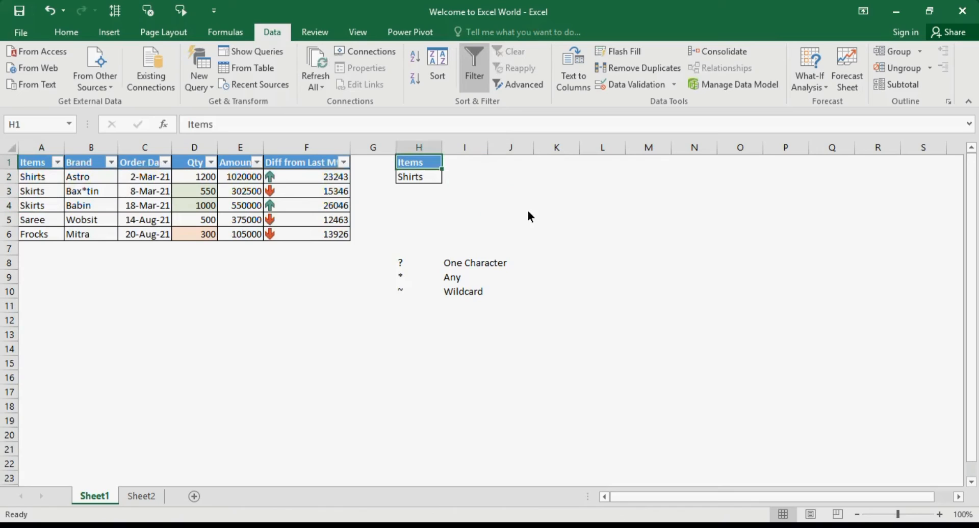
key(ctrl+c)
click(472, 168)
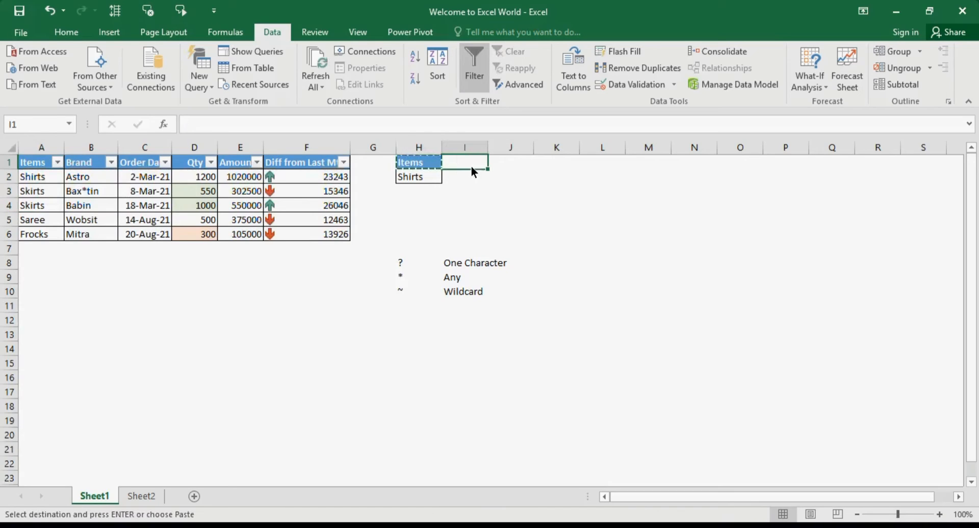
key(ctrl+v)
click(417, 178)
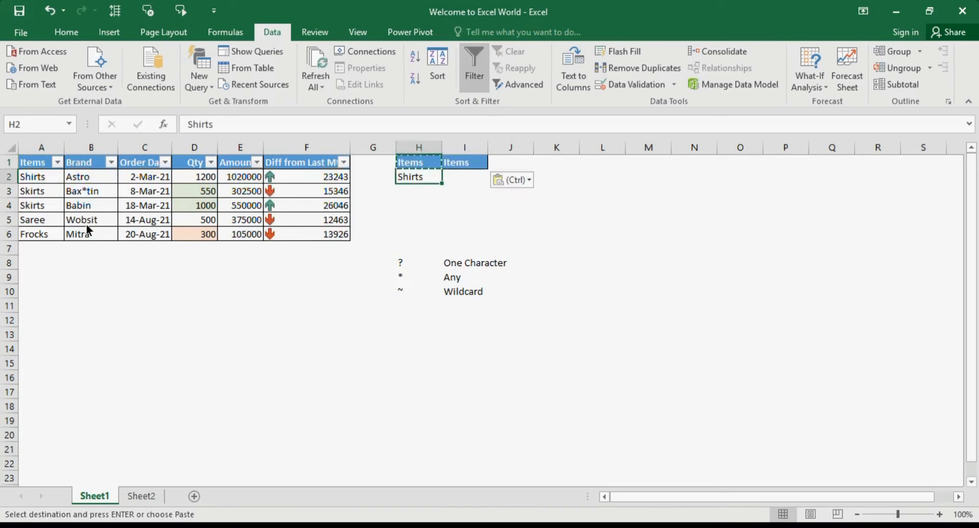
Copy Skirts from A3 into H3 as a second criteria value below Shirts.
click(33, 194)
key(ctrl+c)
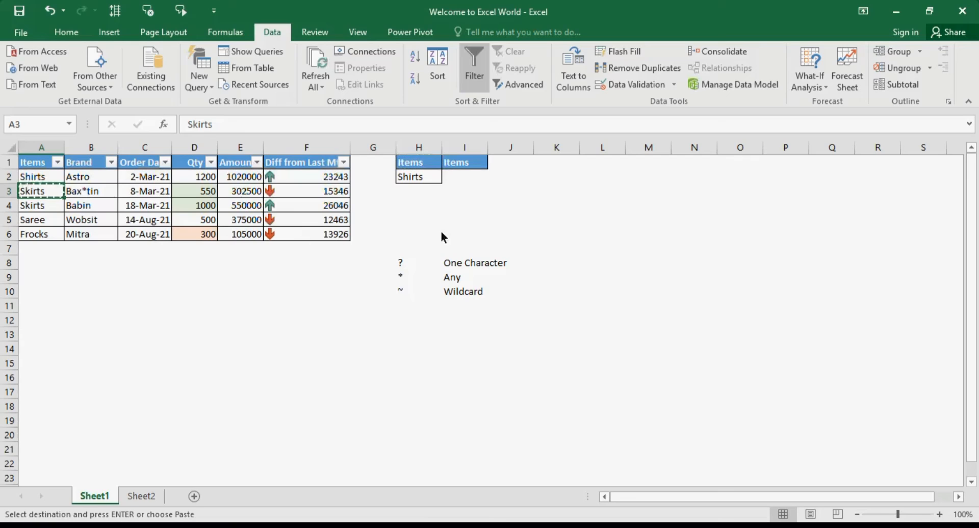
click(419, 193)
key(ctrl+v)
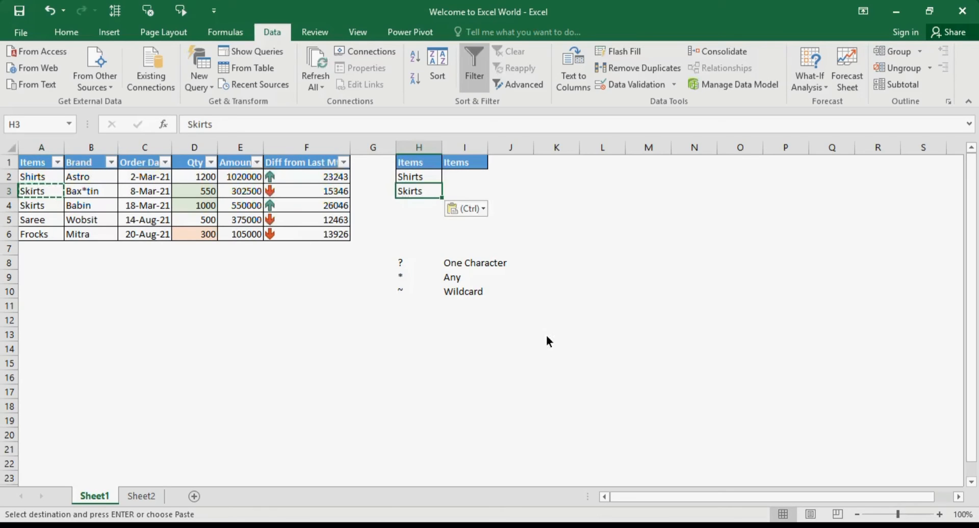
click(429, 164)
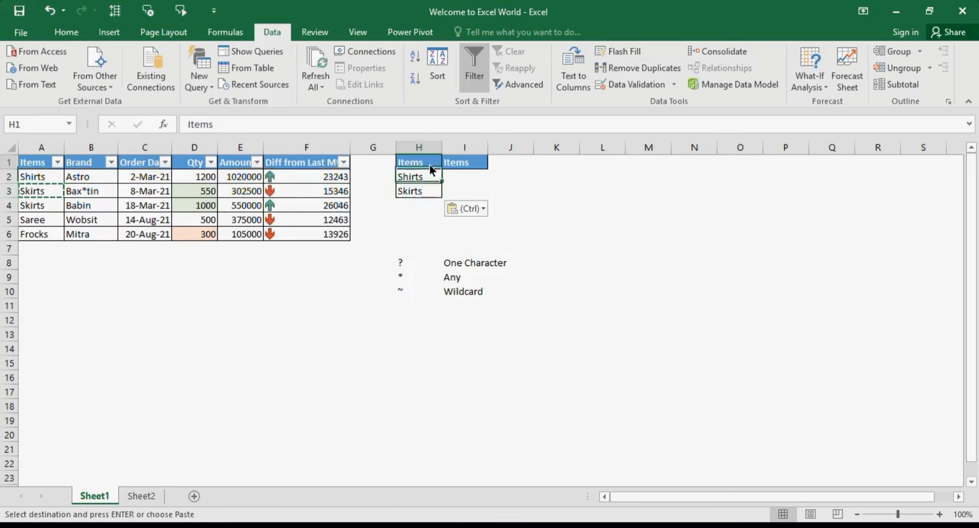
click(414, 190)
Apply an in-place Advanced Filter to A1:F6 with criteria range H1:H3 for Shirts or Skirts, and clear it again.
click(28, 159)
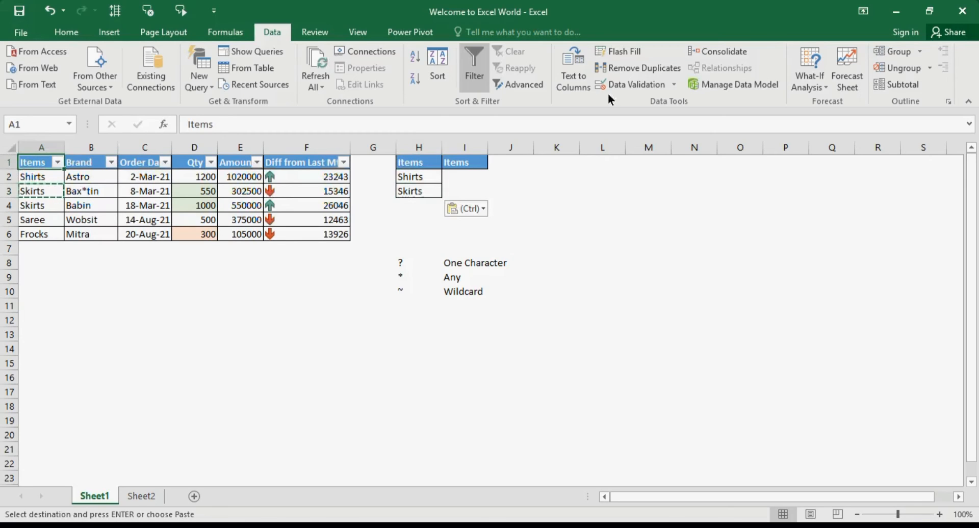
click(509, 85)
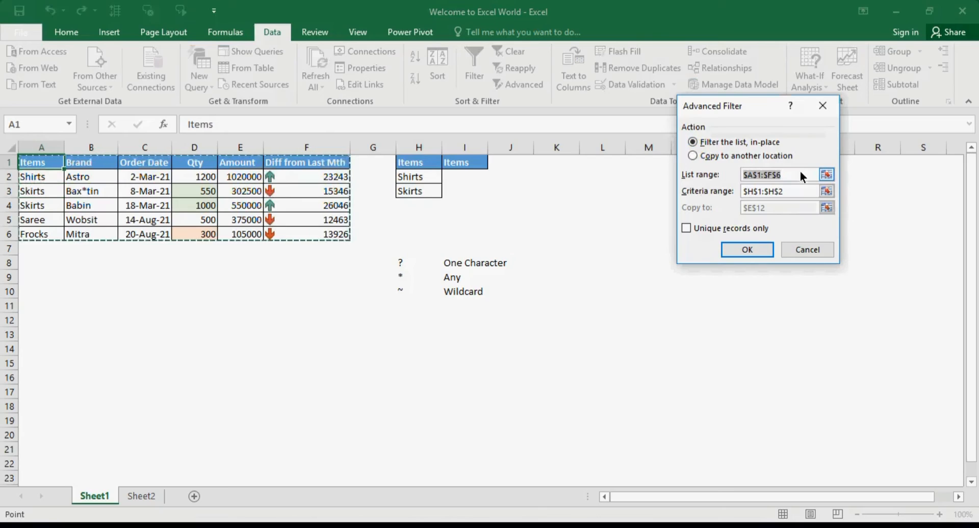
click(796, 191)
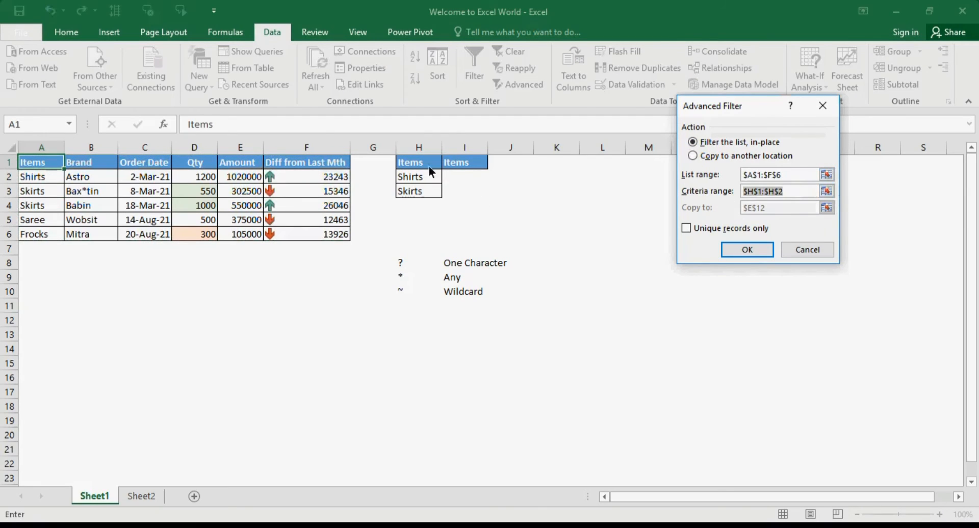
drag(429, 166, 419, 188)
click(744, 246)
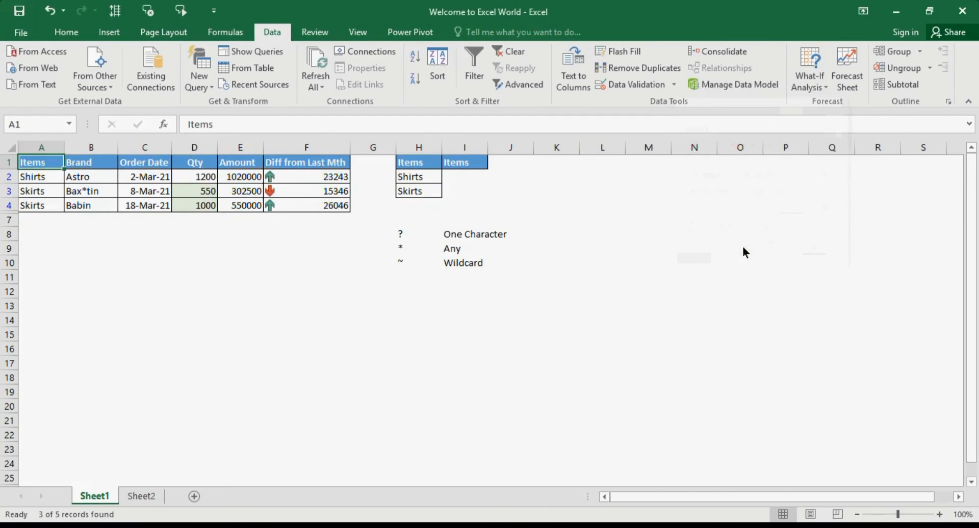
drag(38, 178, 42, 208)
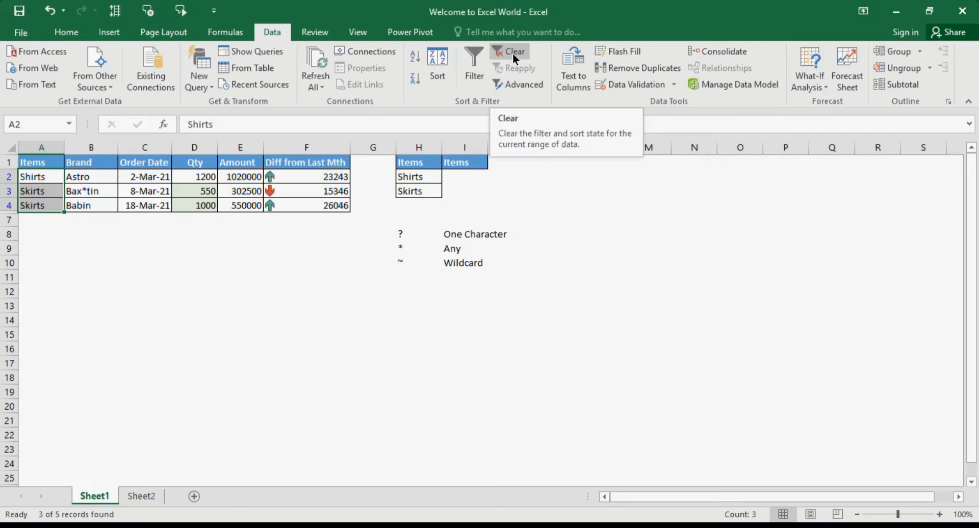
drag(411, 179, 411, 194)
click(414, 166)
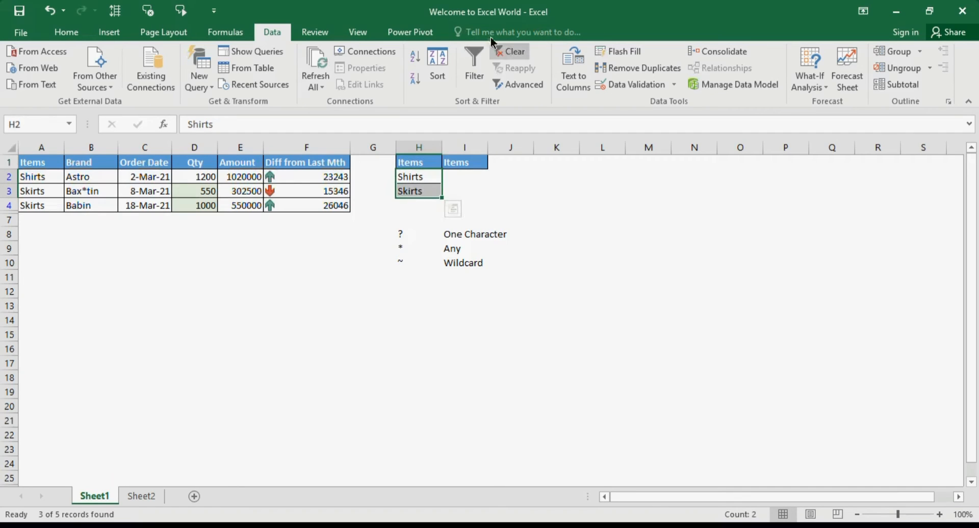
click(514, 57)
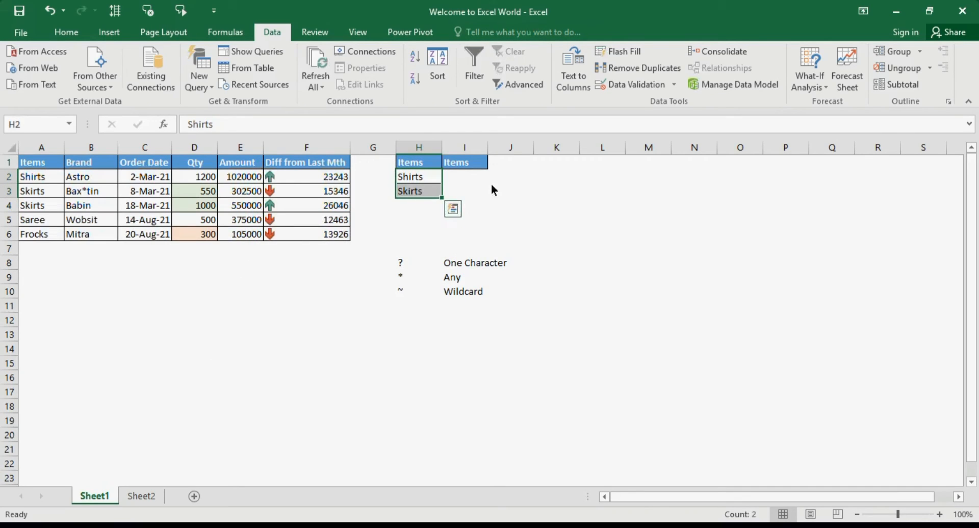
Move the Skirts criteria value from H3 to I2, beside Shirts.
click(419, 191)
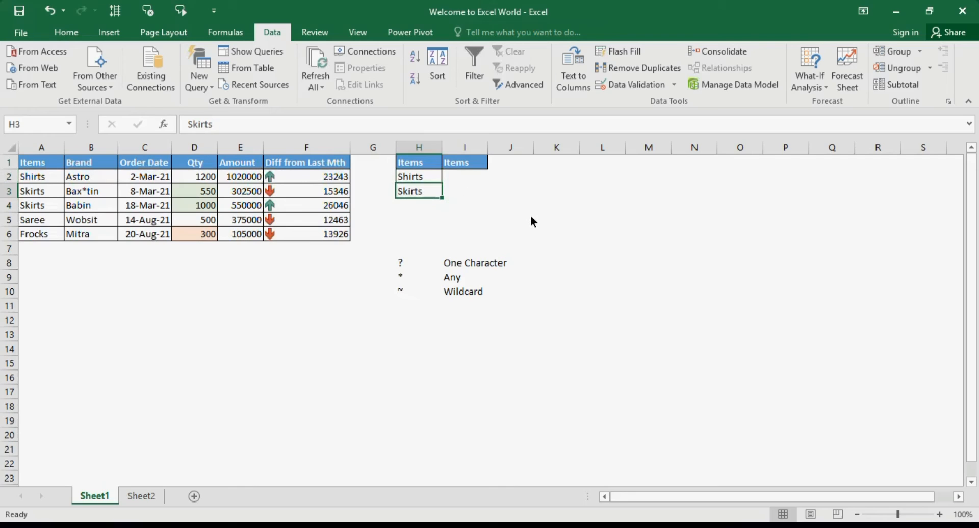
key(ctrl+c)
click(481, 173)
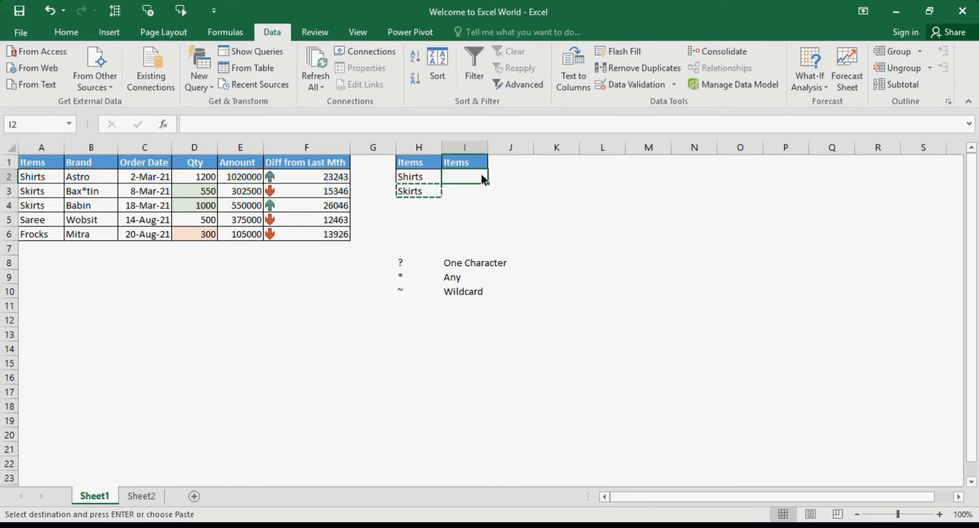
key(ctrl+v)
click(556, 191)
click(427, 175)
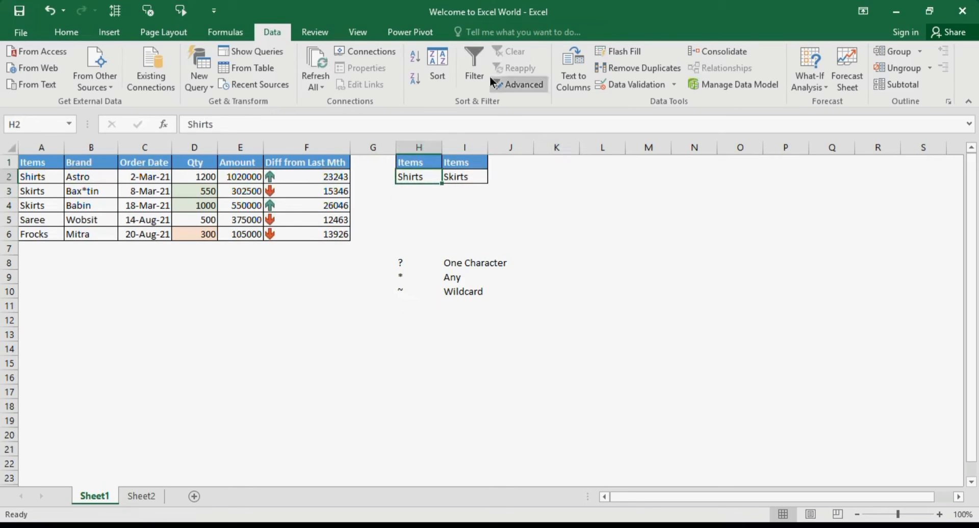
Run the in-place Advanced Filter on A1:F6 with same-row criteria range H1:I2, and clear that filter again.
click(199, 220)
click(525, 88)
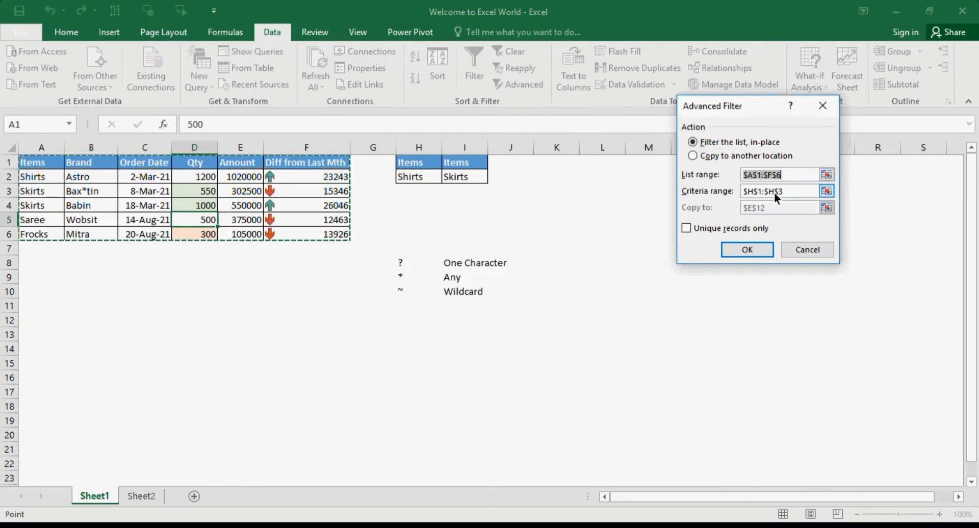
drag(781, 192, 742, 192)
drag(431, 164, 474, 174)
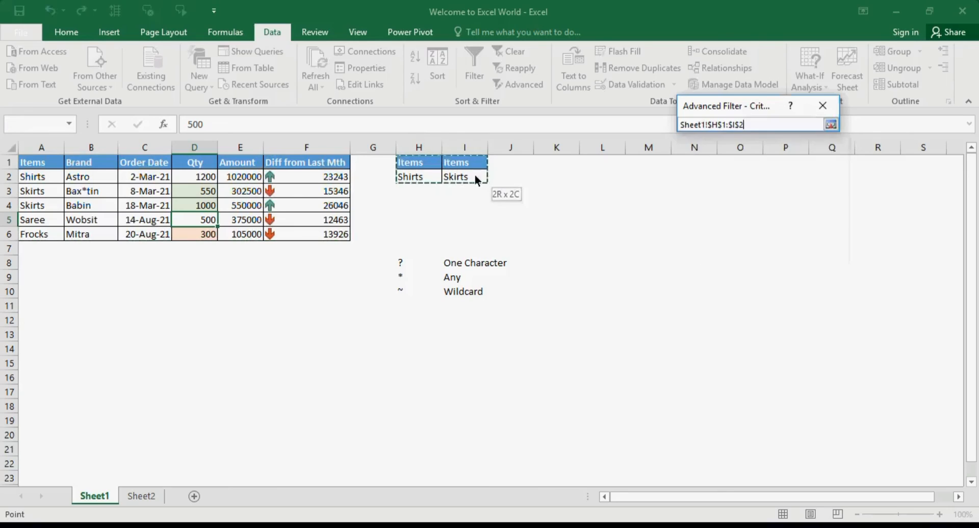
click(754, 252)
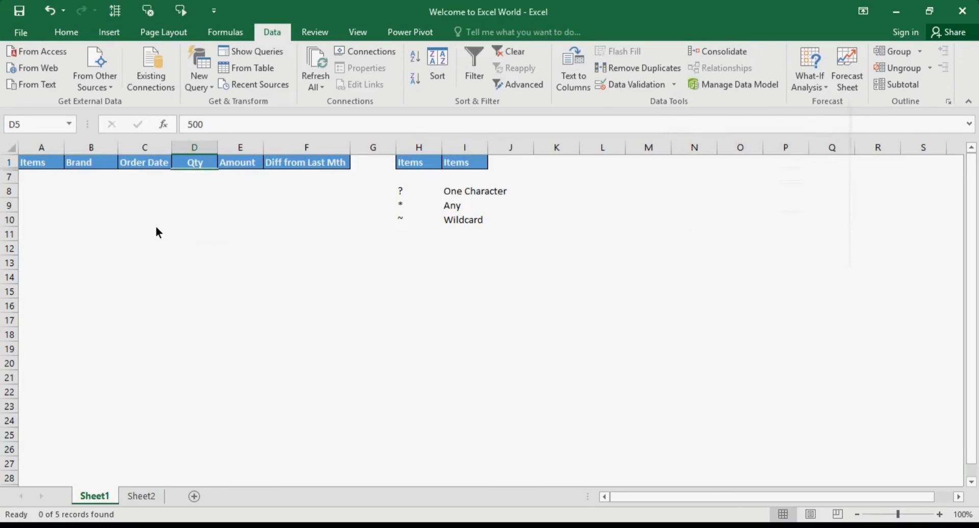
click(509, 51)
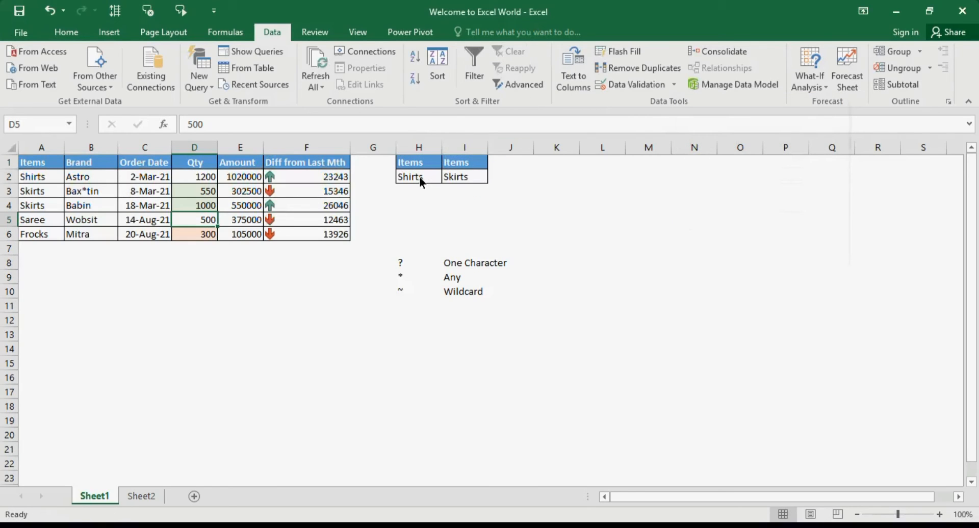
drag(419, 176, 450, 176)
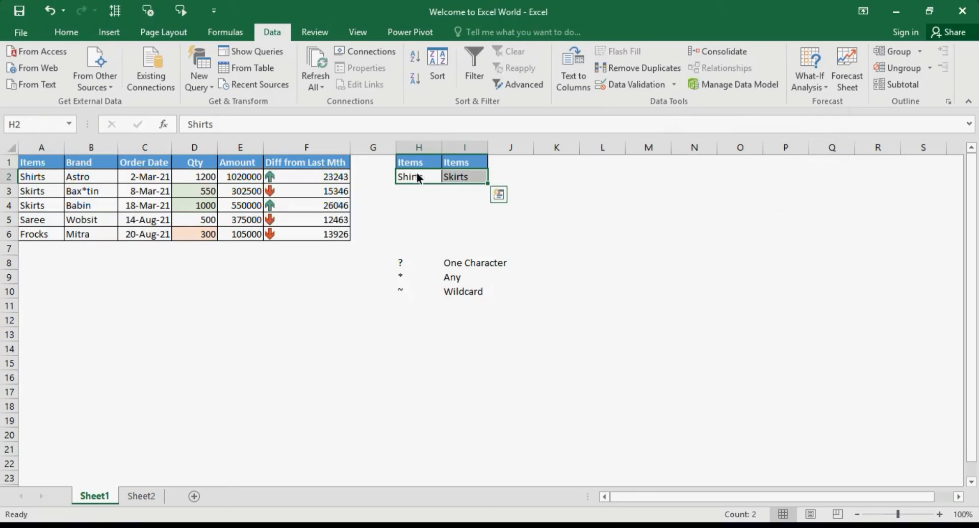
click(415, 176)
click(462, 177)
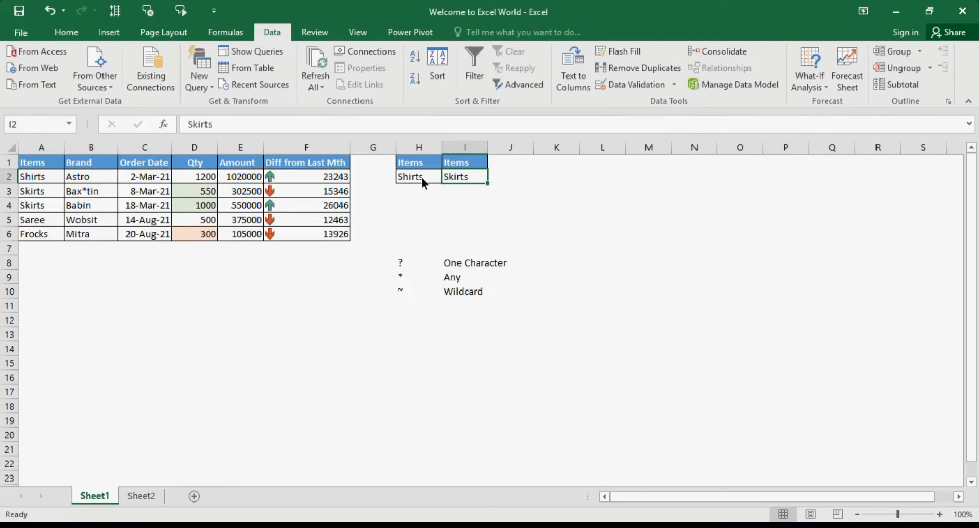
drag(421, 178, 463, 176)
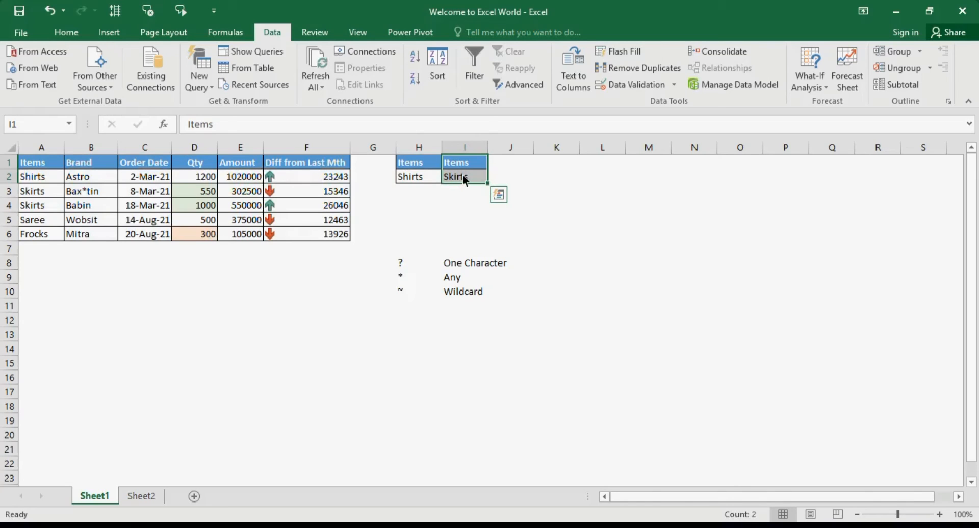
drag(419, 166, 421, 174)
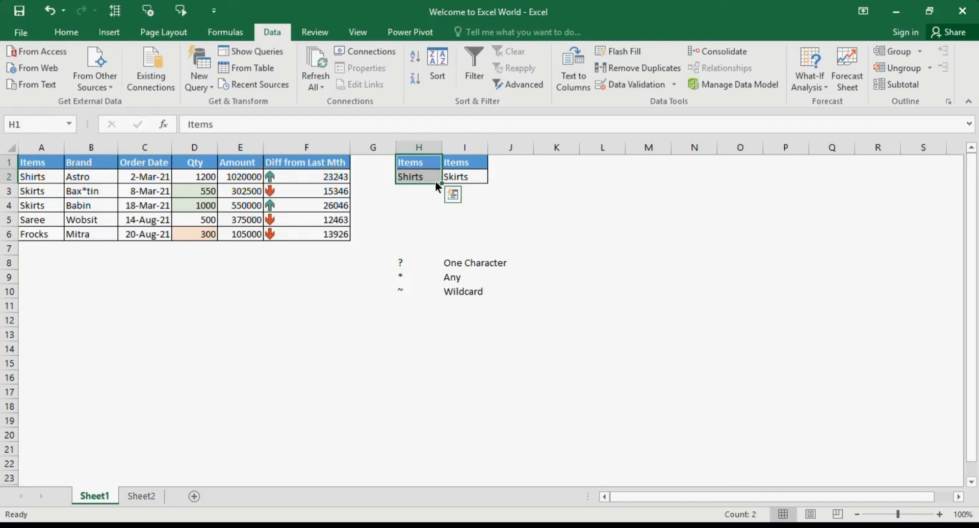
Fill Skirts down from I2 into I3 and empty I2, so the two criteria sit on separate rows.
click(469, 189)
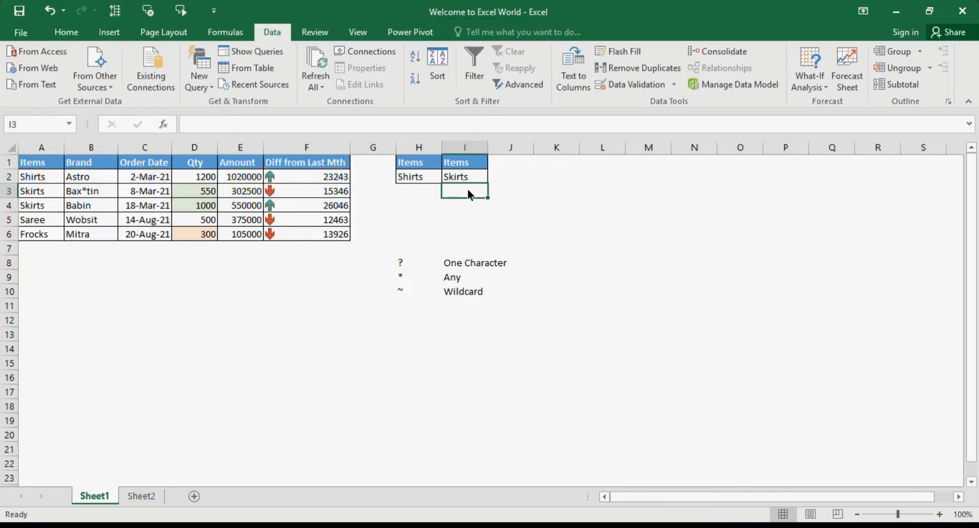
key(ctrl+d)
click(466, 177)
key(Delete)
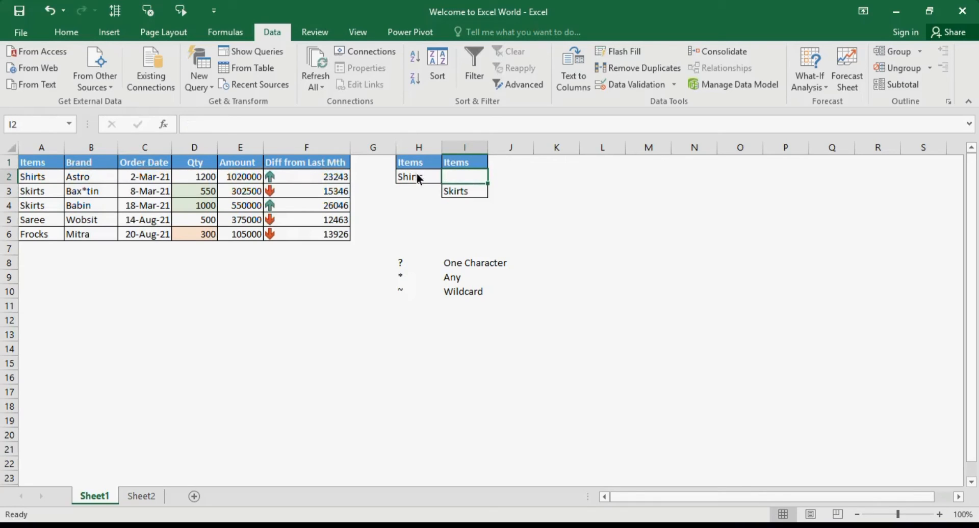
drag(414, 163, 415, 172)
click(454, 178)
click(541, 205)
click(479, 193)
Run the in-place Advanced Filter on A1:F6 with criteria range H1:I3, select the filtered records, and clear the filter.
click(306, 205)
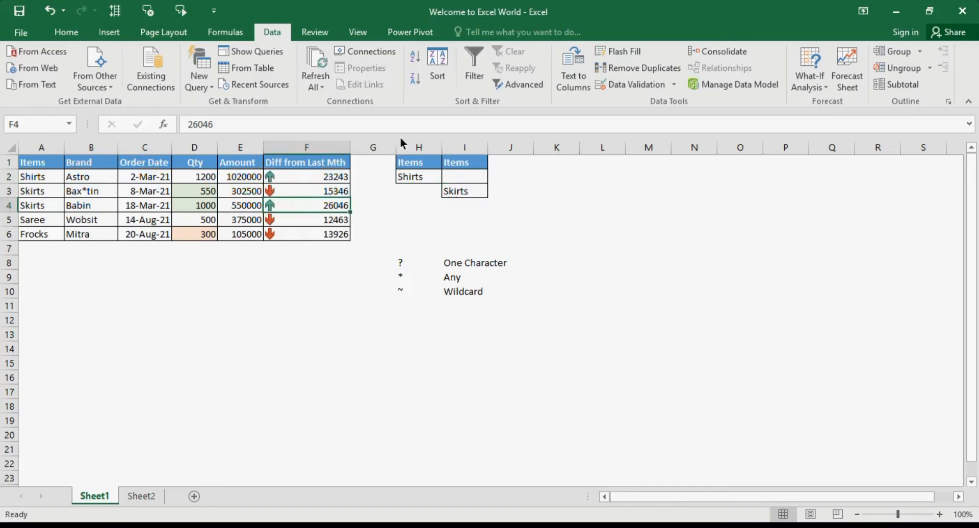
click(511, 90)
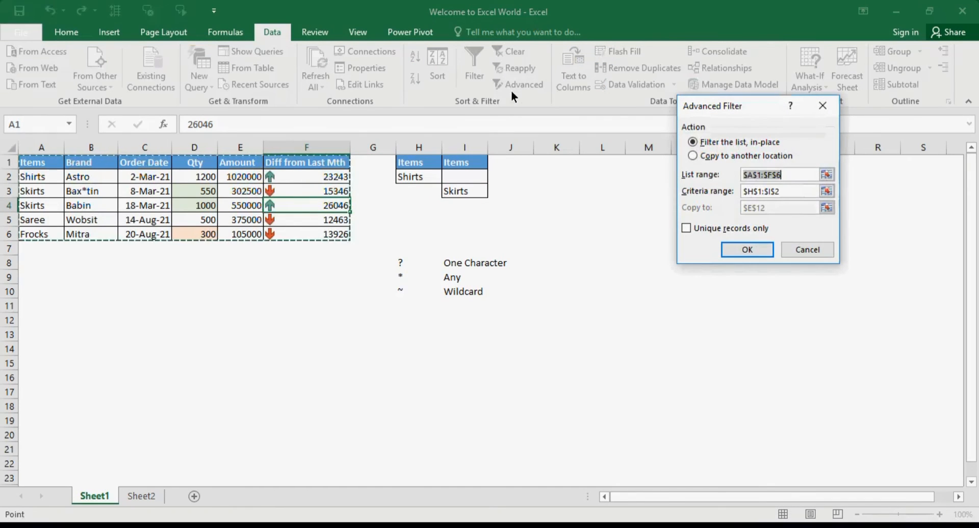
click(781, 189)
drag(792, 191, 639, 187)
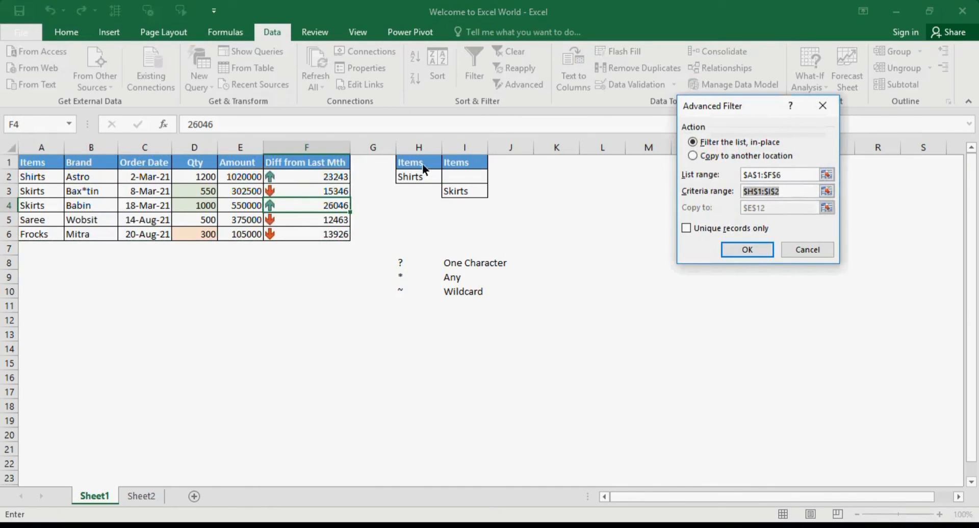
drag(422, 164, 458, 188)
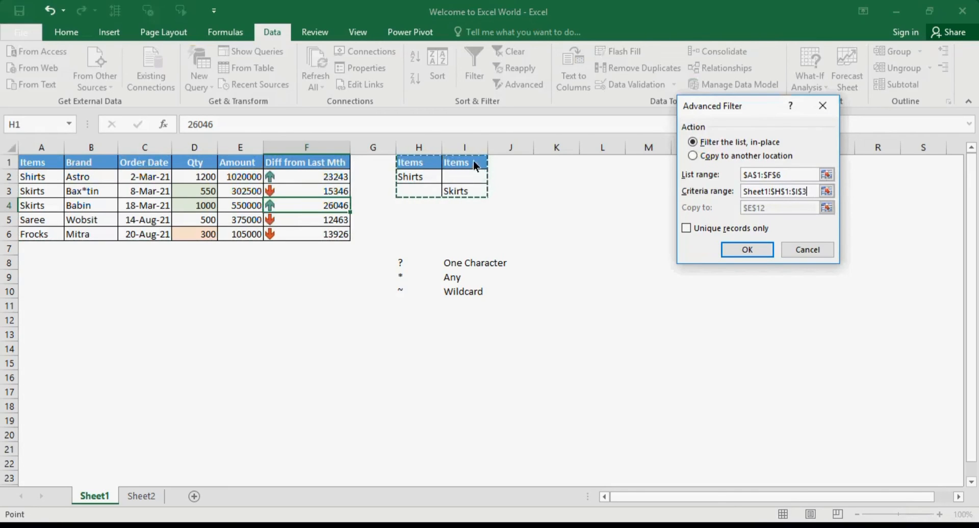
click(762, 249)
drag(36, 177, 304, 204)
click(512, 52)
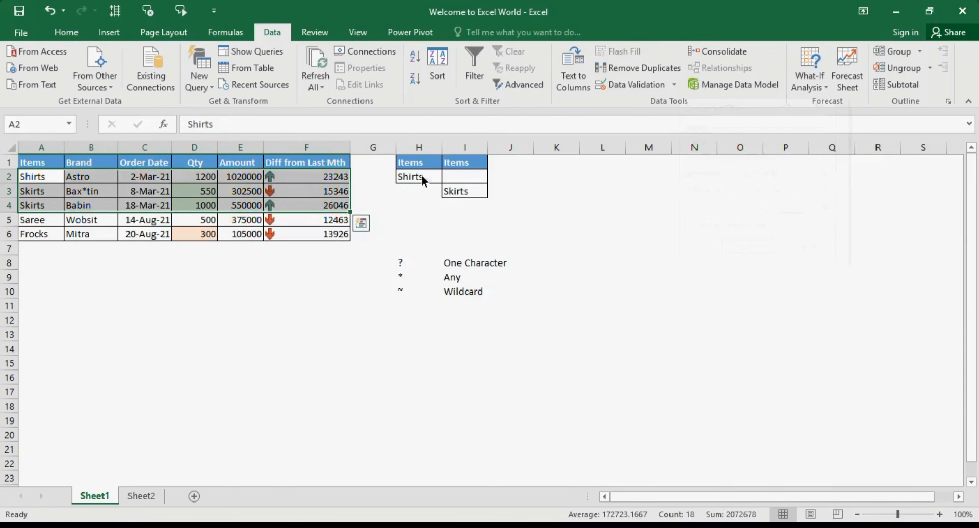
click(42, 162)
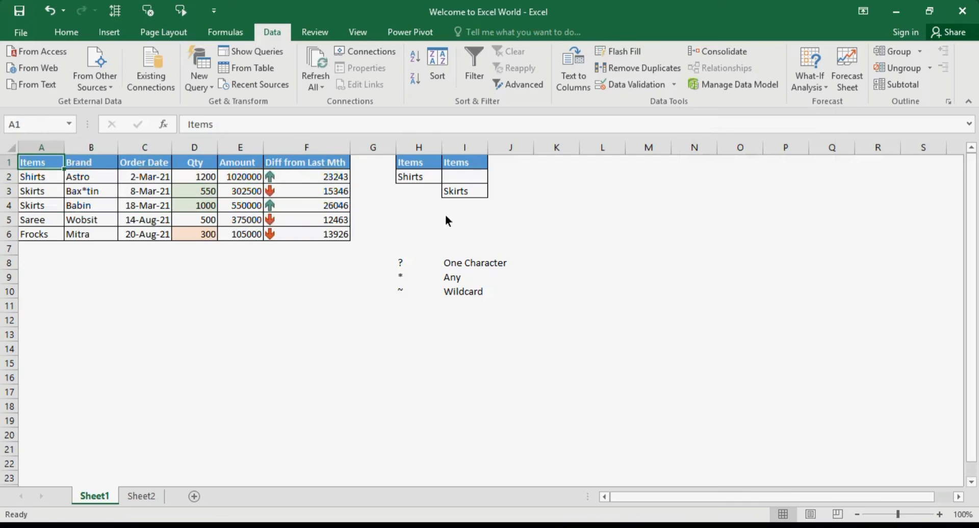
click(410, 163)
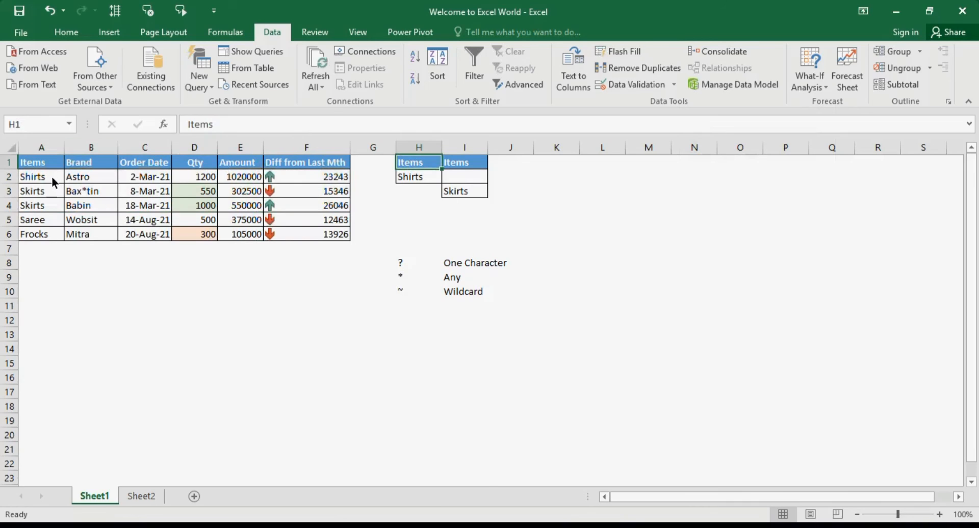
click(457, 190)
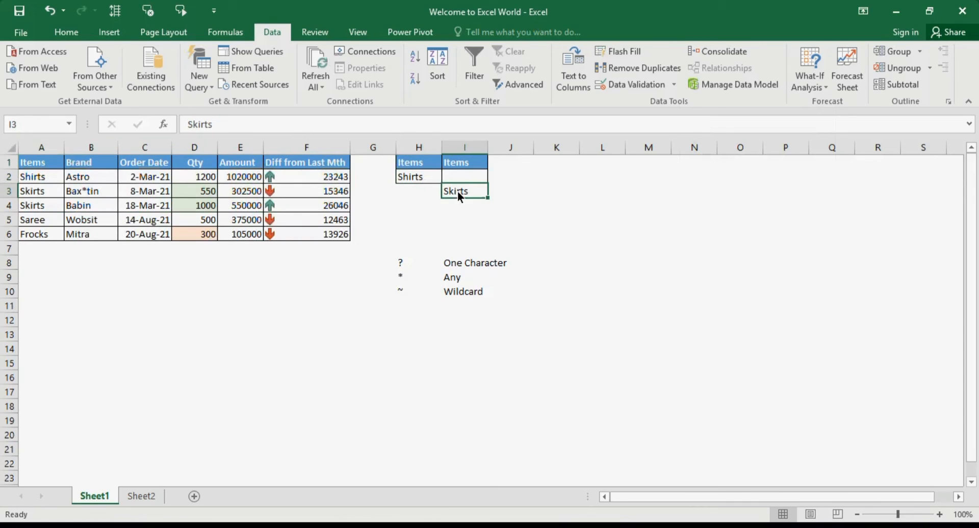
Replace the second criteria header in I1 with a copy of the Brand header from B1, and clear Skirts from I3.
click(83, 168)
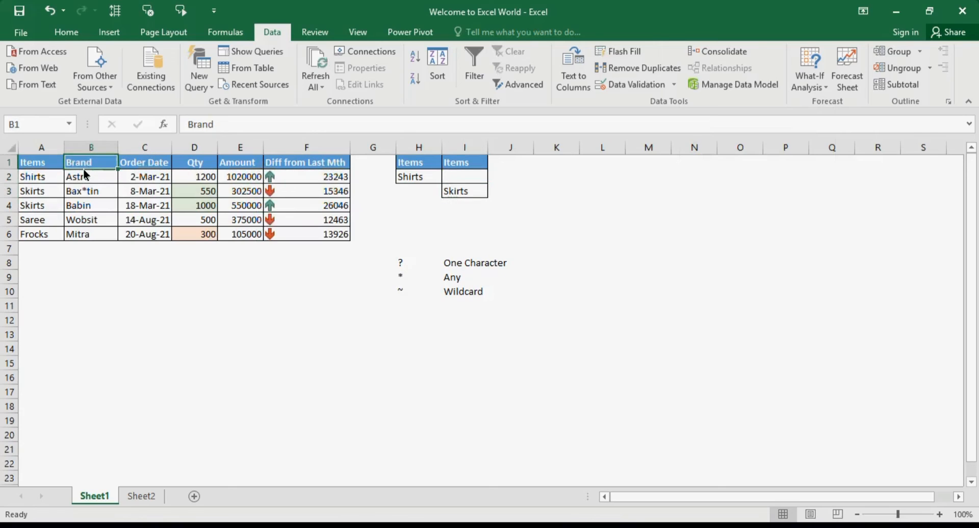
key(ctrl+c)
click(473, 168)
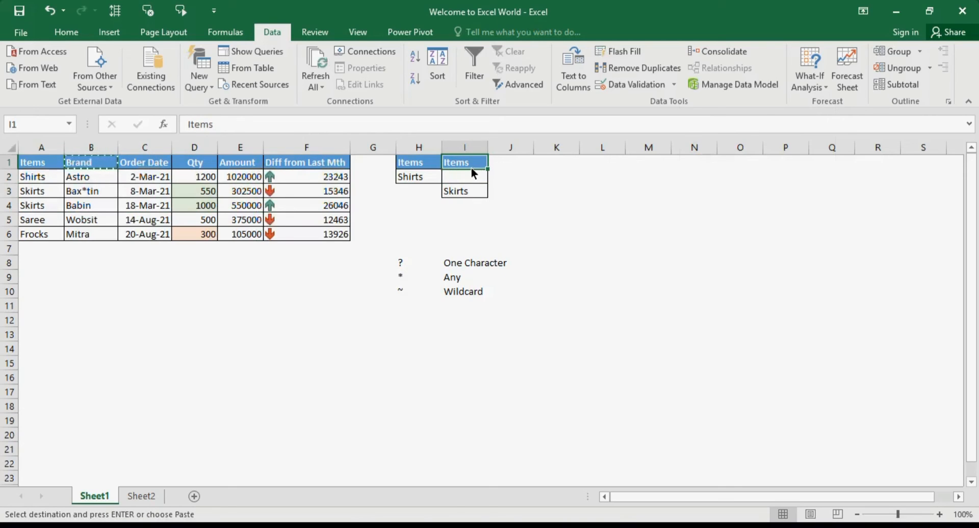
key(ctrl+v)
click(465, 191)
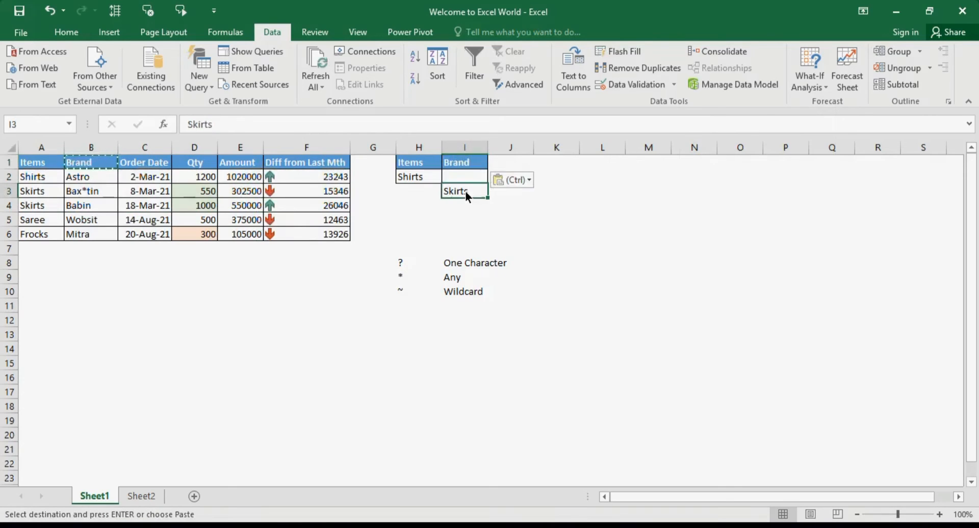
key(Delete)
click(542, 208)
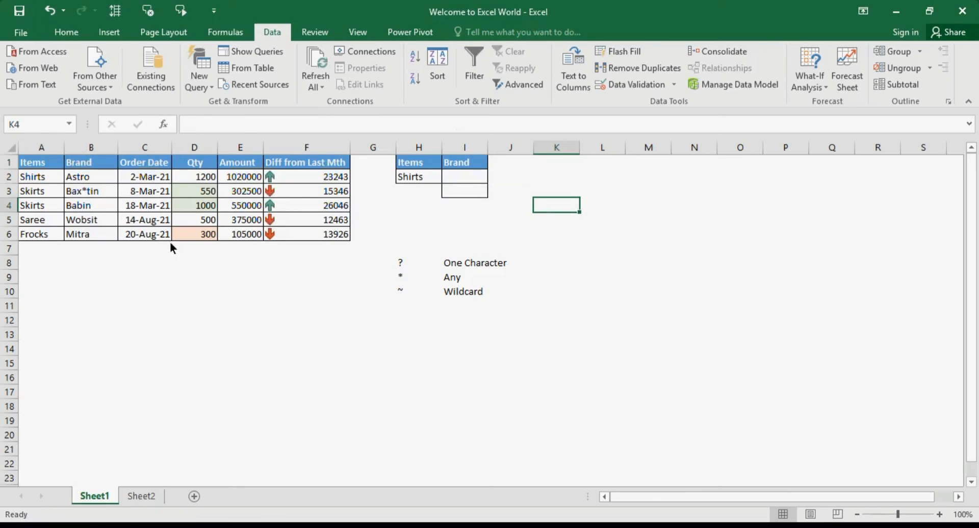
Copy the brand Babin from B4 into I2, beside the Shirts criterion.
click(99, 211)
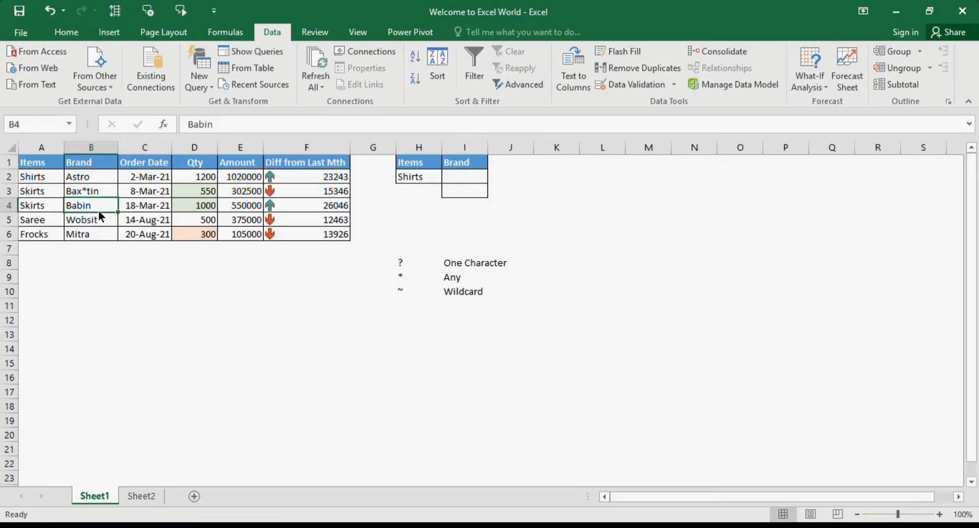
key(ctrl+c)
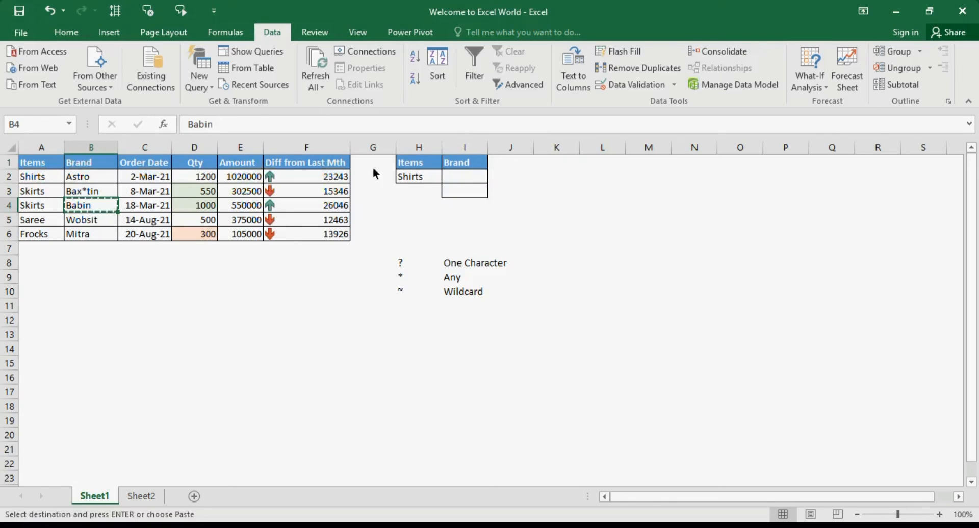
click(470, 176)
key(ctrl+v)
click(551, 175)
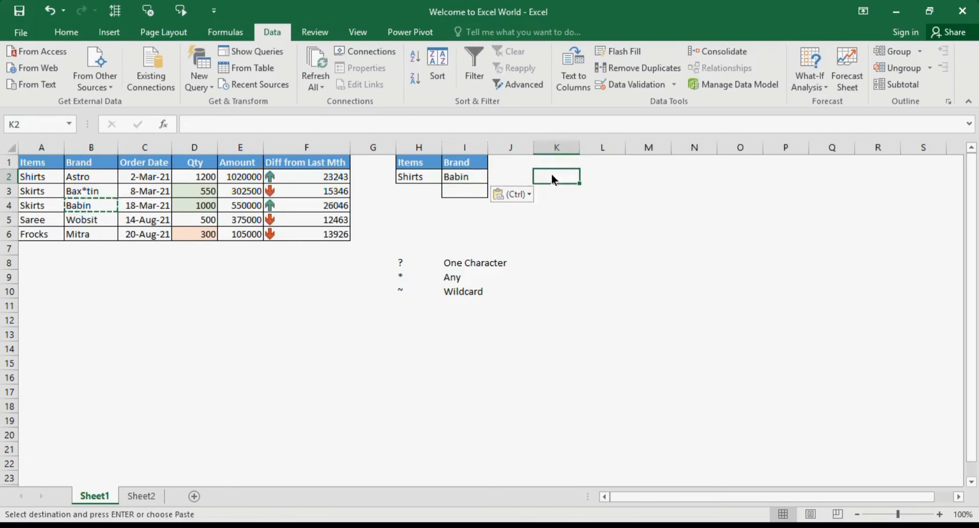
Run the in-place Advanced Filter on A1:F6 with Shirts and Babin in criteria range H1:I2, and clear that filter again.
click(416, 174)
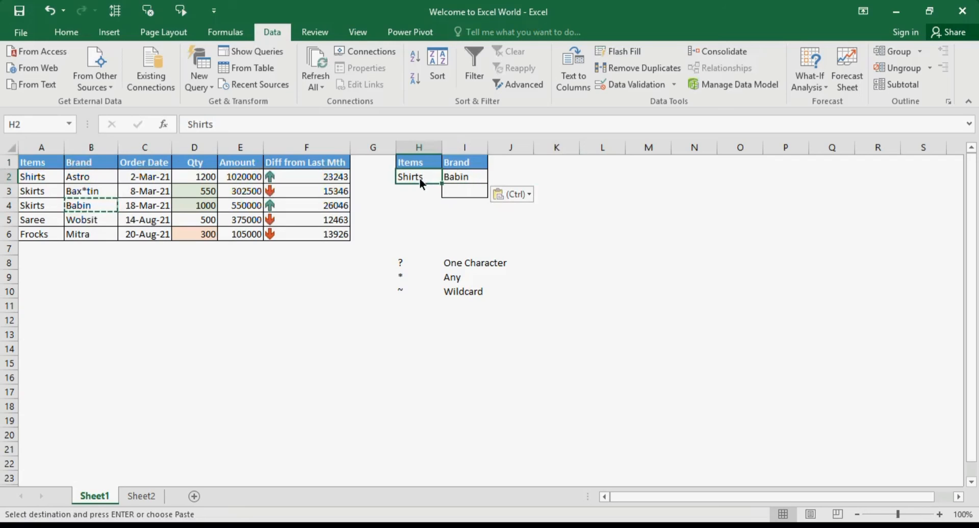
click(469, 163)
click(470, 177)
click(130, 210)
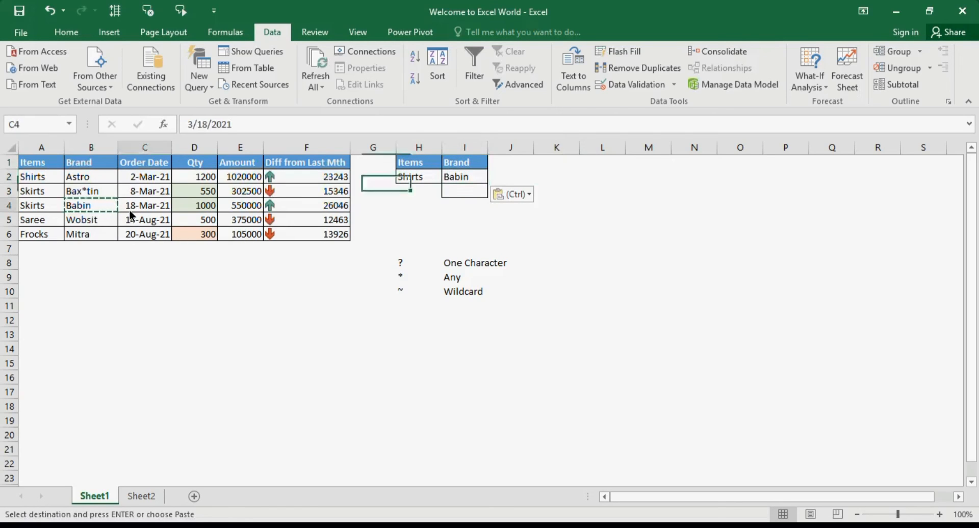
click(528, 90)
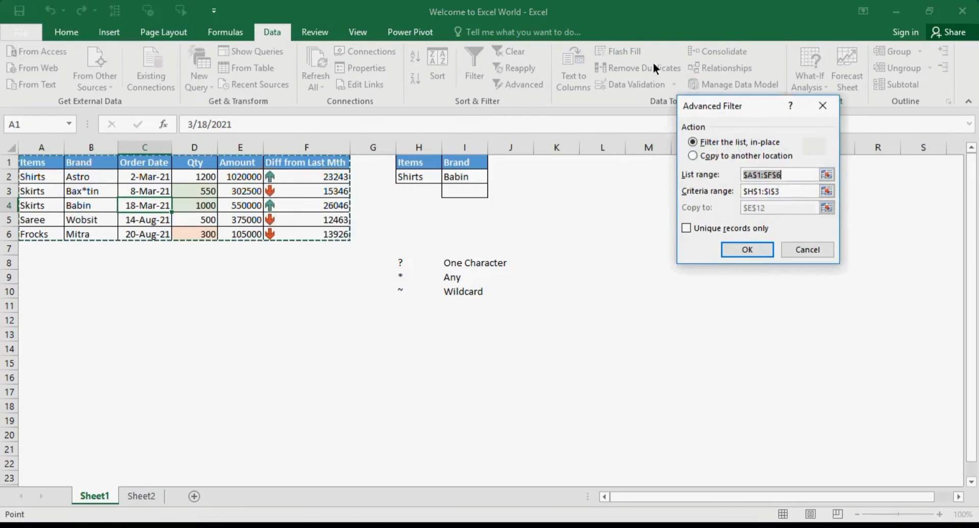
click(785, 189)
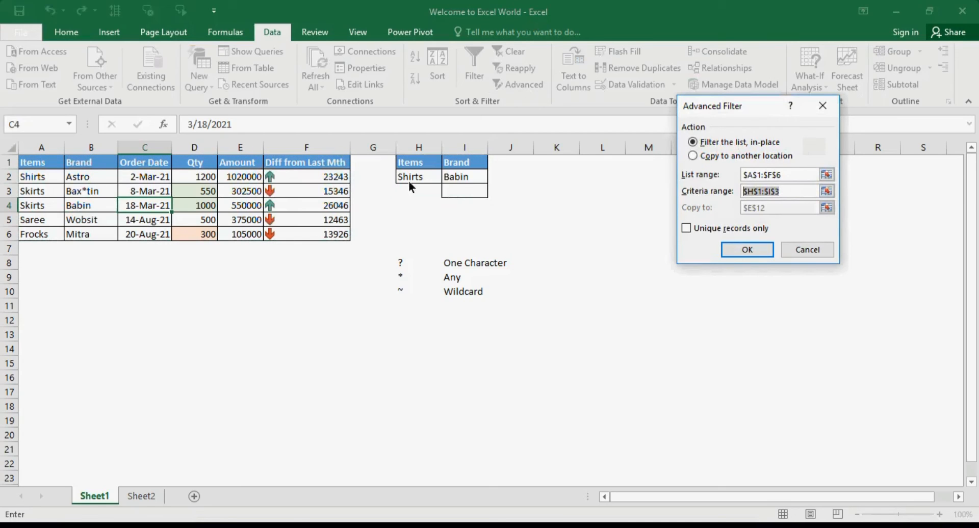
drag(410, 165, 457, 178)
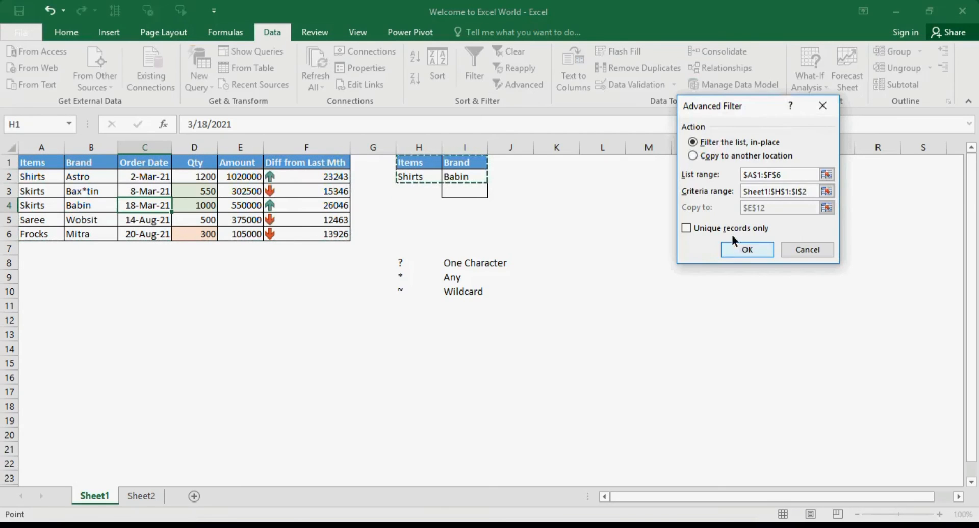
click(745, 246)
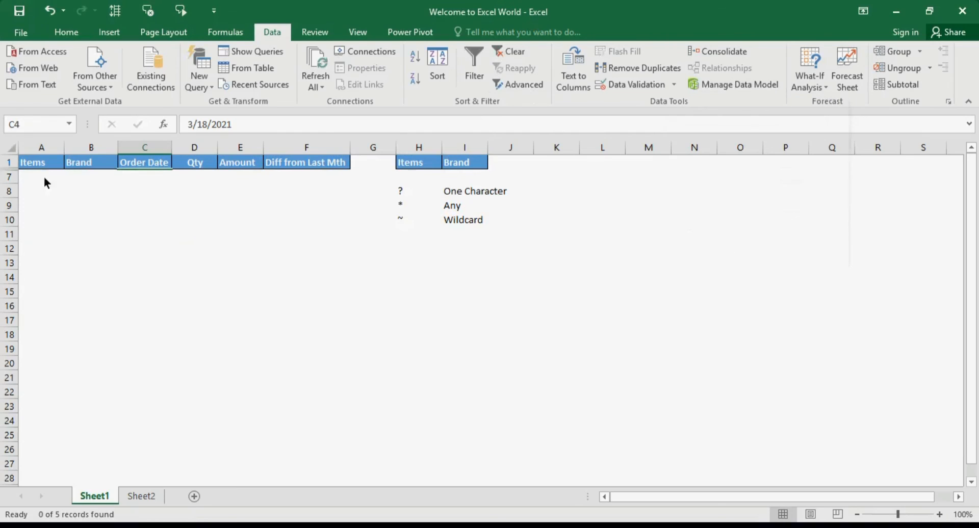
click(506, 53)
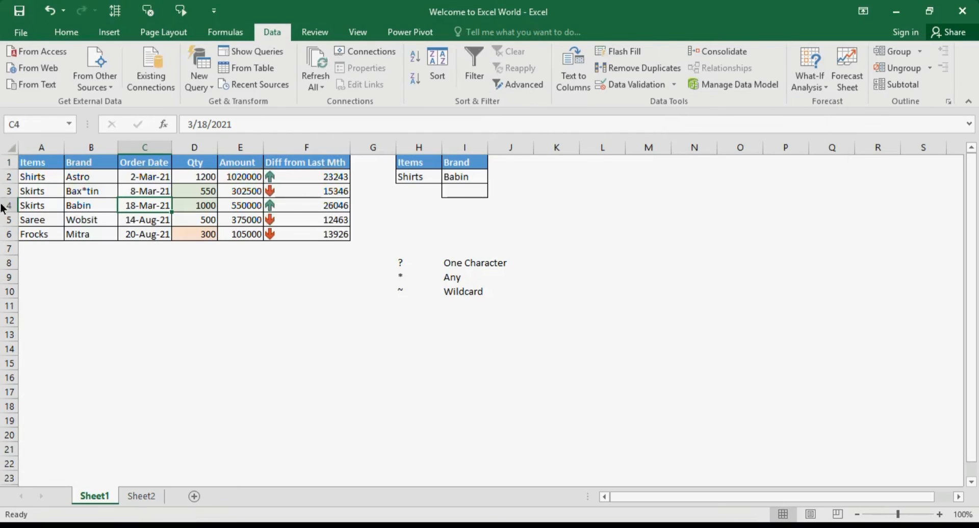
Fill Babin down from I2 into I3 and empty I2, placing the Brand criterion one row below Shirts.
drag(85, 203, 41, 185)
click(459, 188)
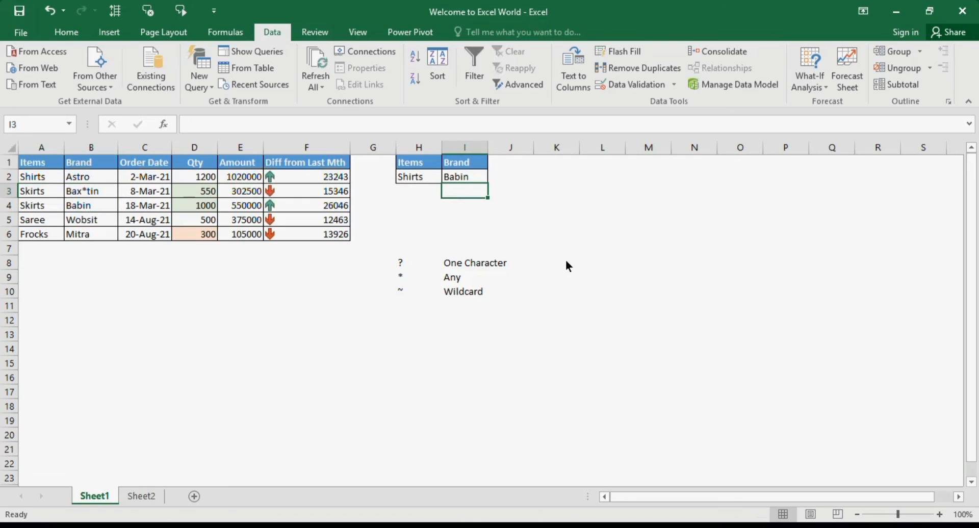
key(ctrl+d)
click(484, 174)
key(Delete)
click(527, 176)
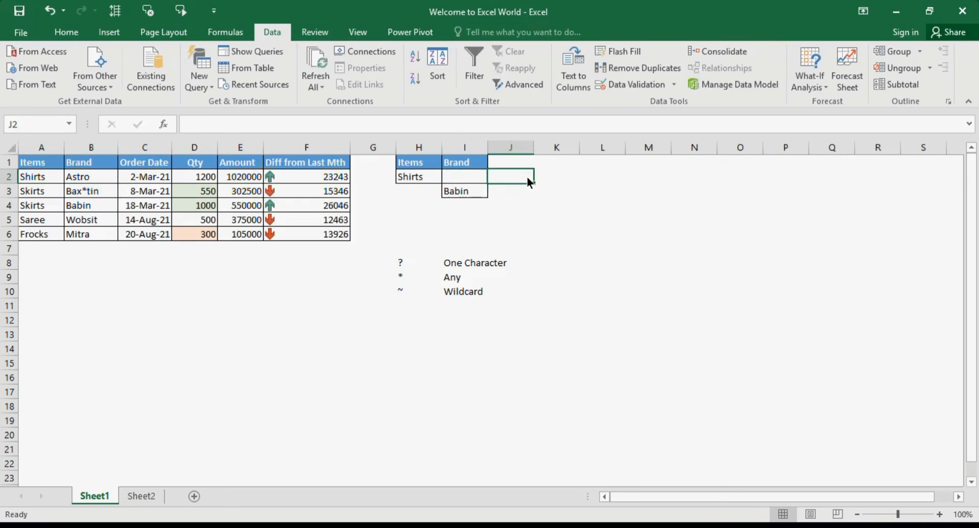
Examine how the Shirts criterion under Items and the Babin criterion under Brand are laid out on separate rows in H1:I3.
click(411, 176)
drag(414, 162, 415, 171)
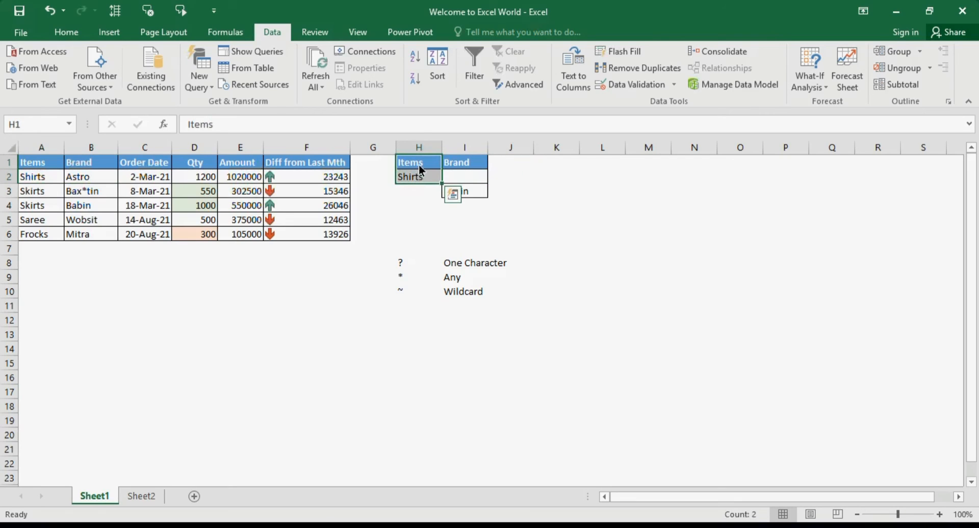
click(472, 168)
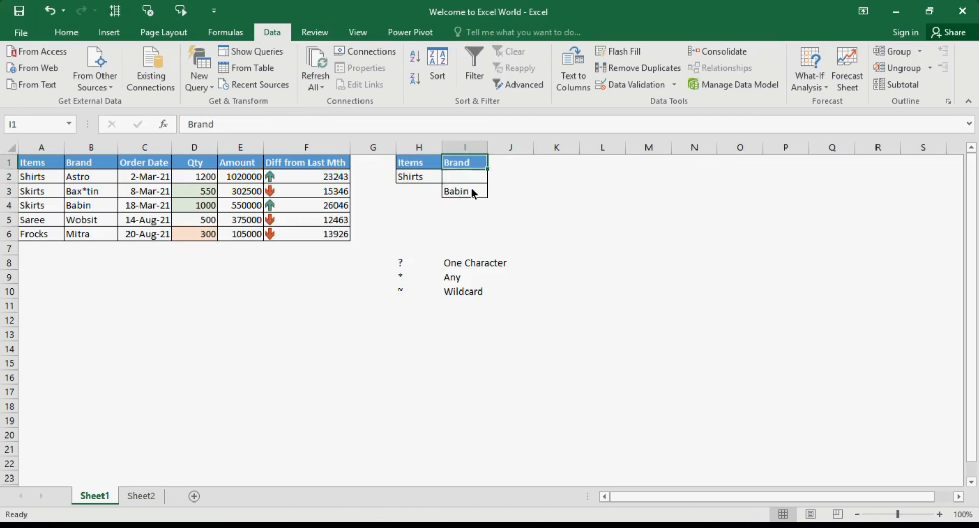
click(470, 188)
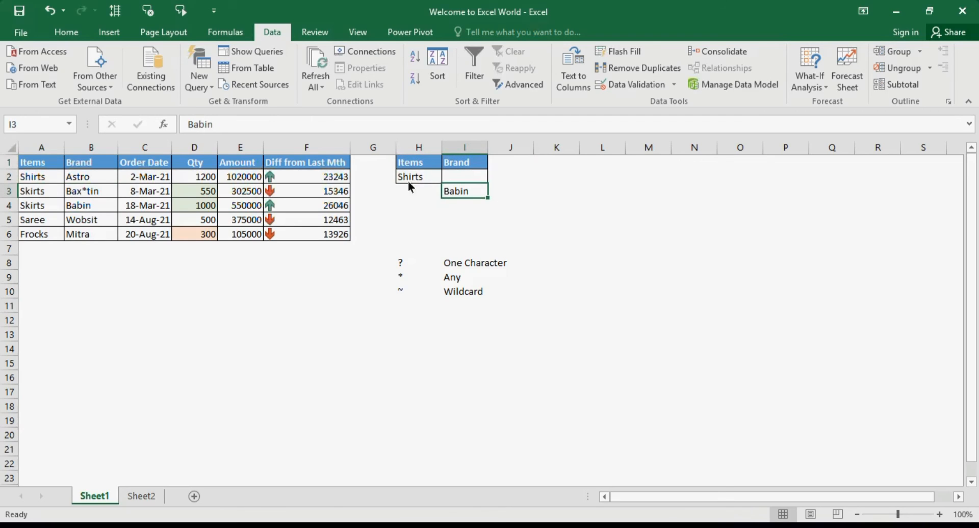
drag(413, 164, 461, 192)
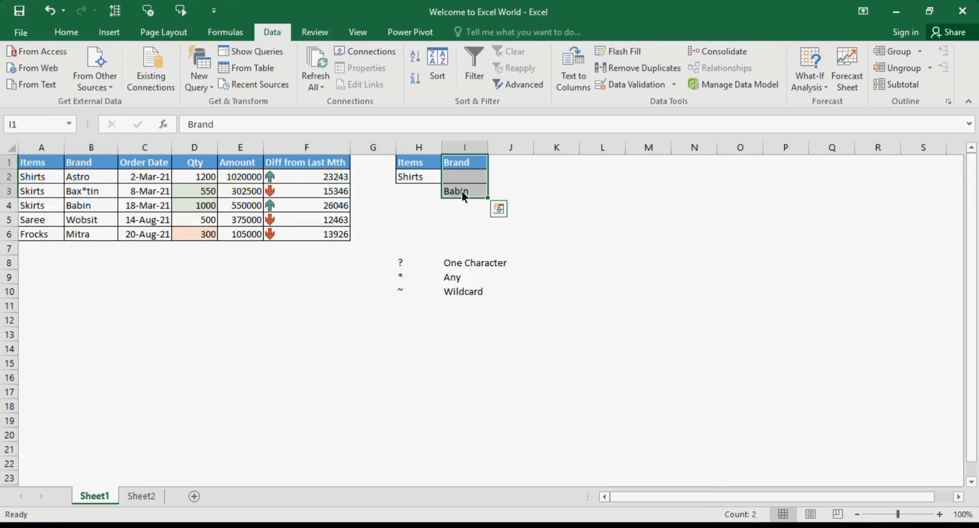
click(545, 181)
click(423, 178)
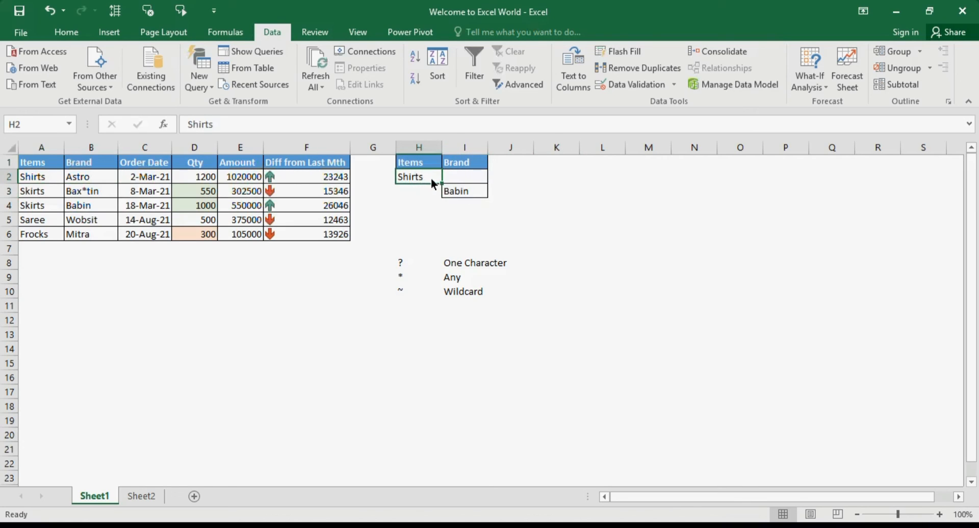
click(469, 159)
click(463, 195)
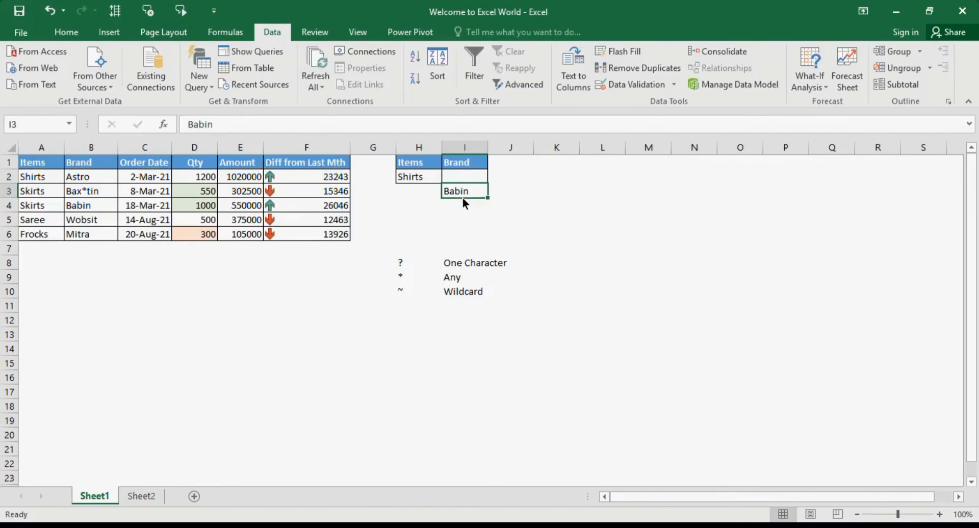
click(564, 196)
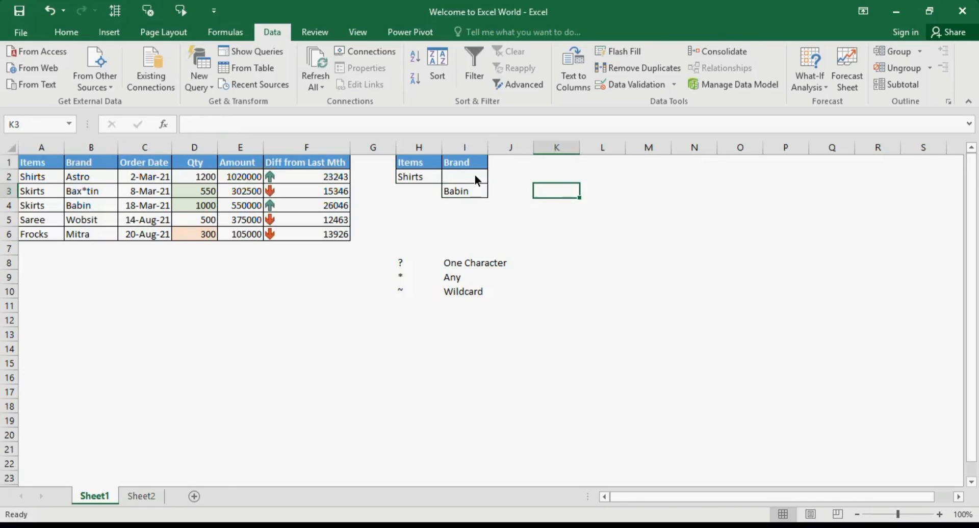
click(475, 176)
click(472, 192)
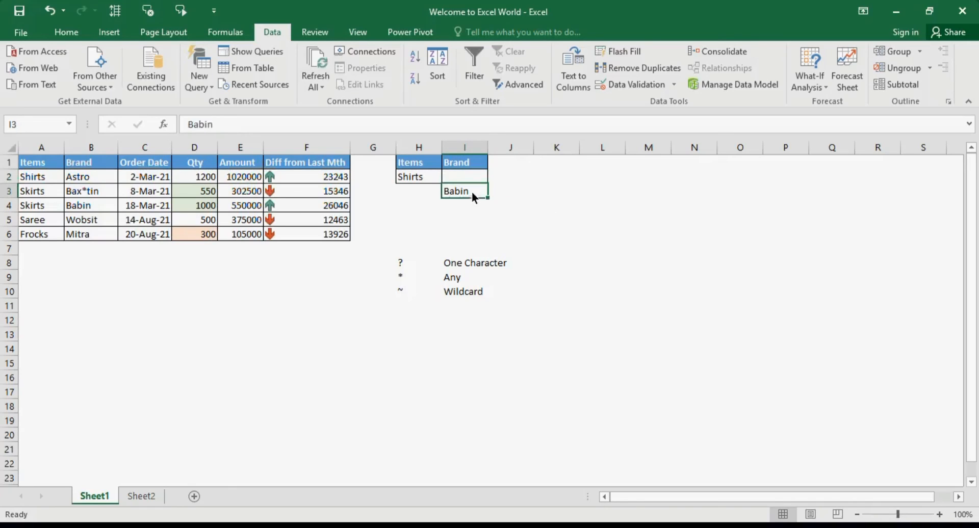
click(474, 178)
drag(407, 167, 408, 176)
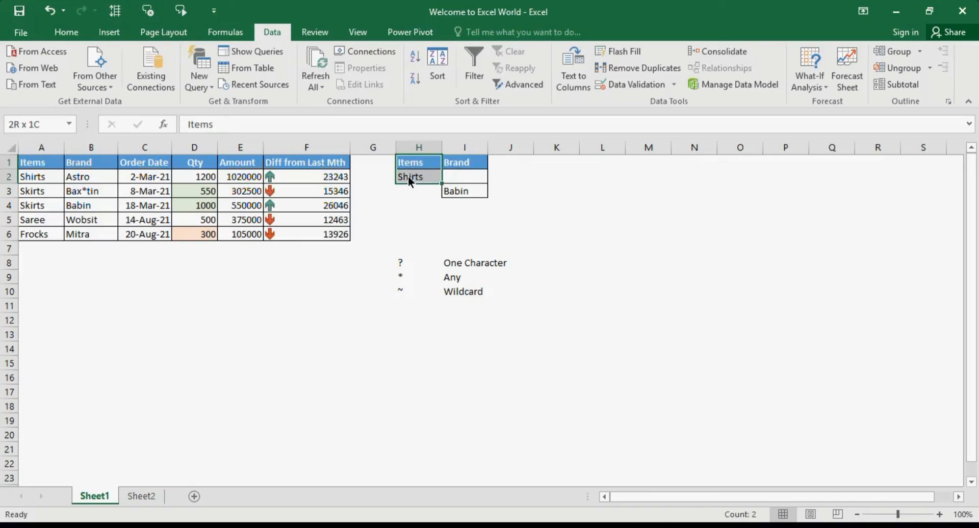
click(462, 163)
mouse_move(463, 164)
mouse_down()
mouse_move(463, 175)
mouse_move(409, 176)
mouse_move(460, 172)
mouse_up()
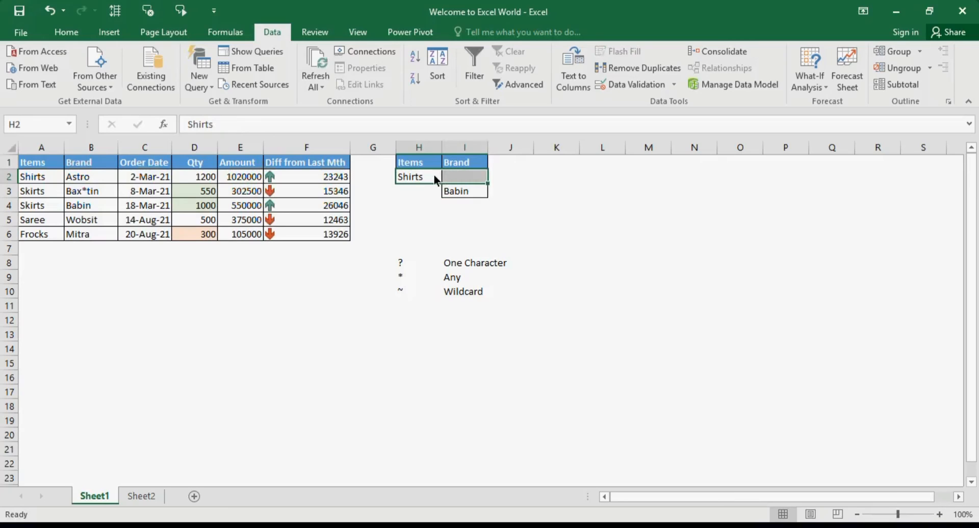
click(488, 213)
click(423, 179)
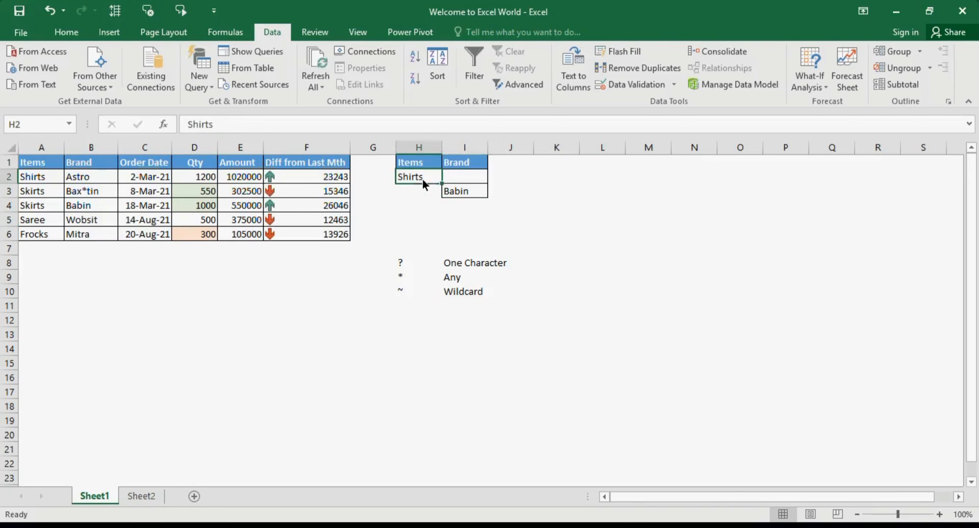
click(464, 196)
click(424, 178)
click(462, 194)
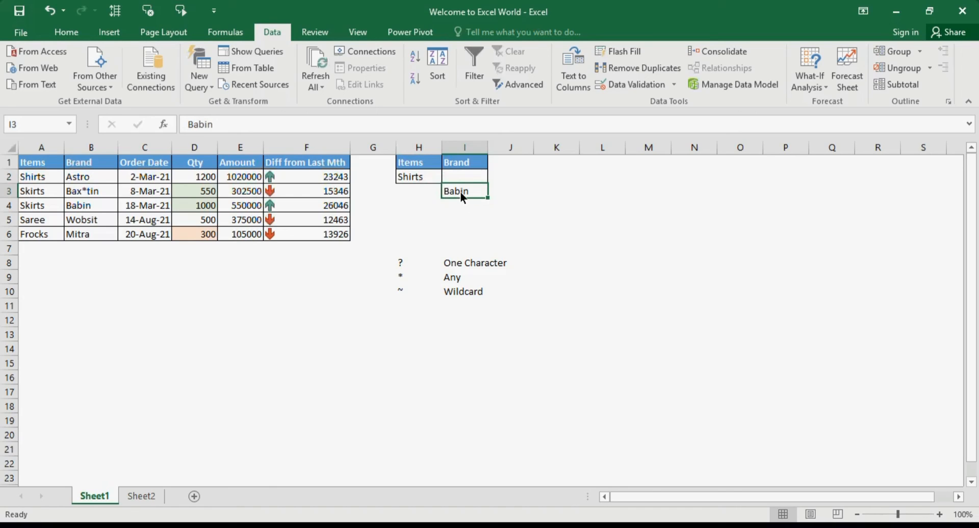
click(415, 179)
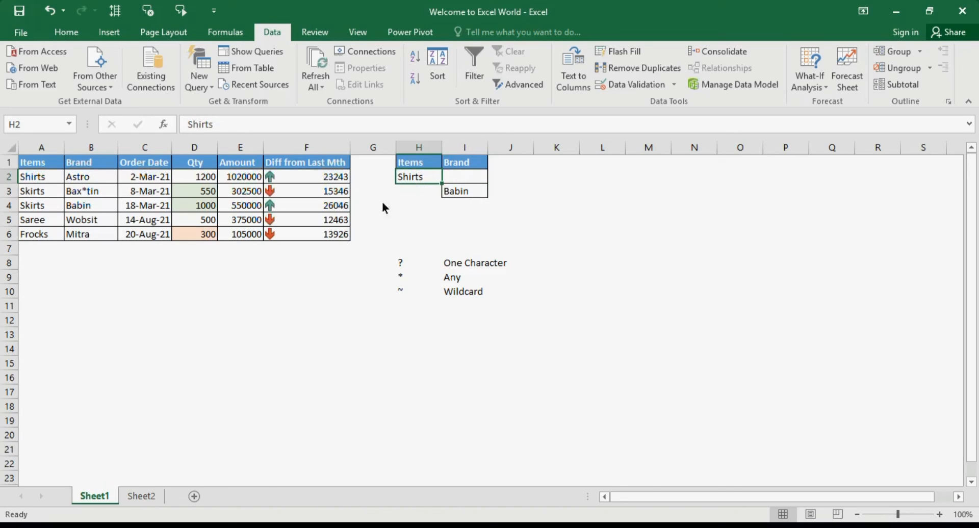
Run the in-place Advanced Filter on A1:F6 with Items and Brand criteria range H1:I3, and inspect the filtered Babin record.
click(153, 211)
click(524, 81)
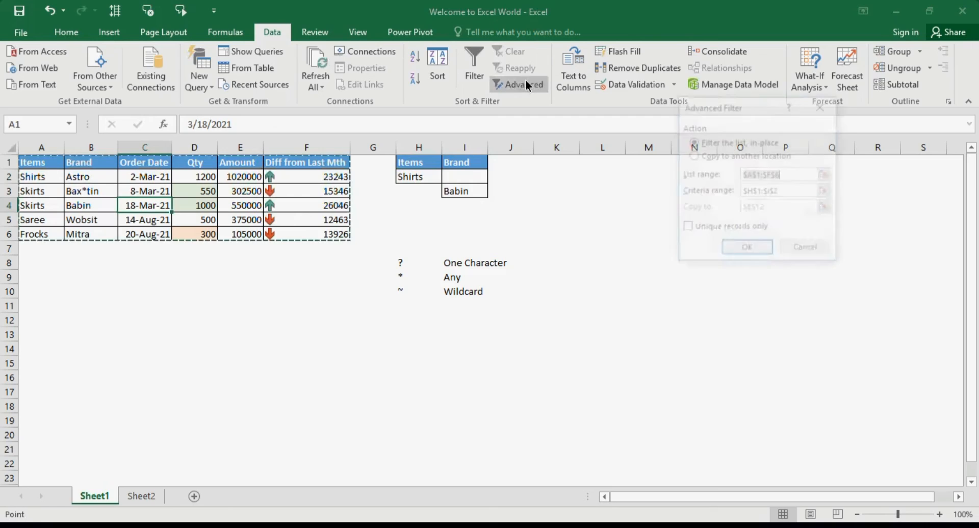
click(759, 192)
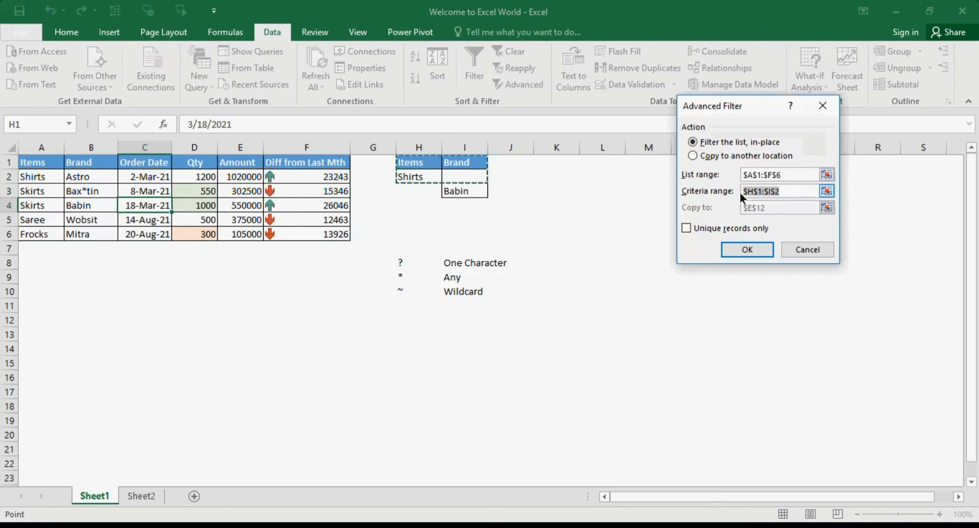
drag(415, 163, 469, 194)
click(746, 250)
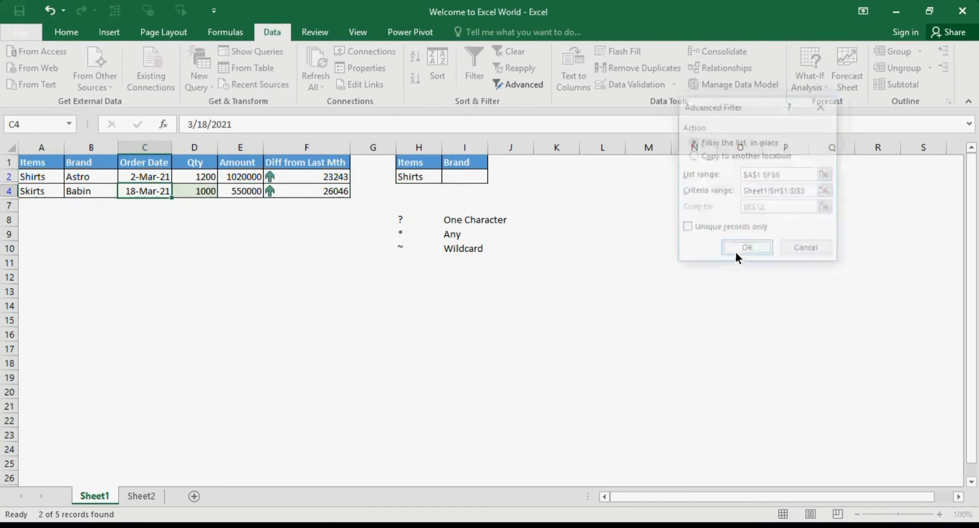
click(164, 249)
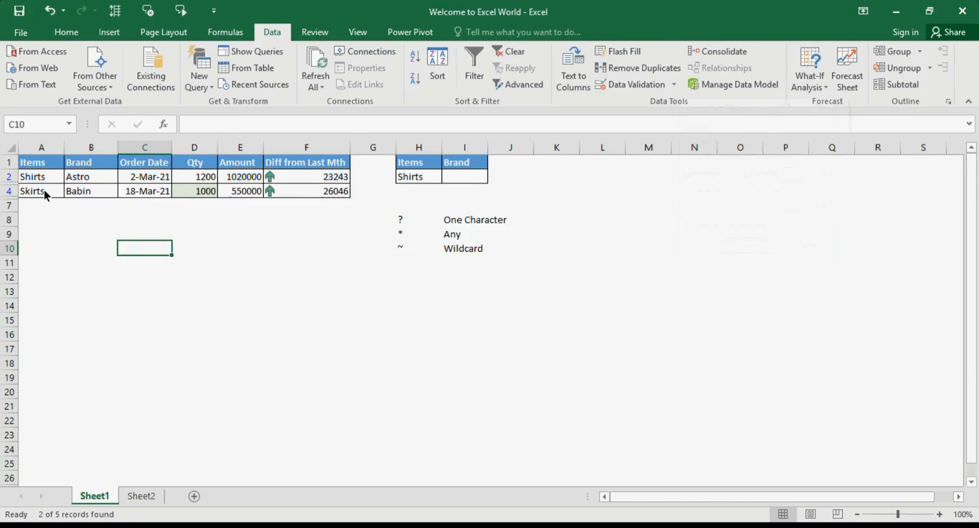
click(44, 188)
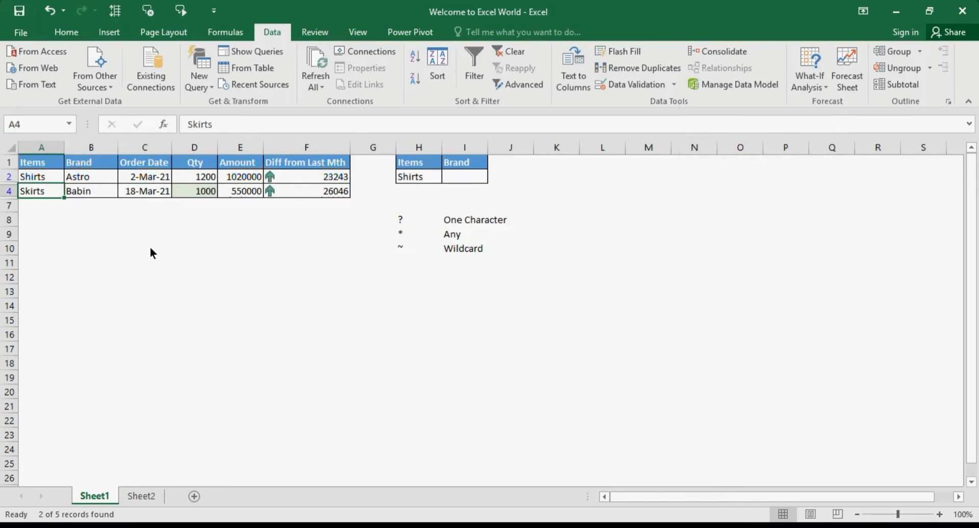
click(117, 191)
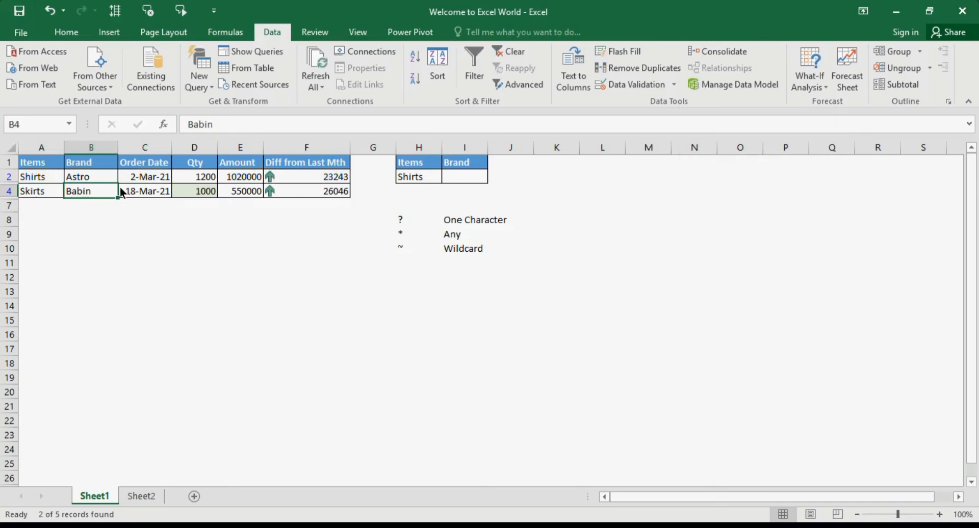
Clear the filter and review the Shirts criterion under Items and the Babin criterion under Brand in H1:I3.
click(499, 56)
click(419, 179)
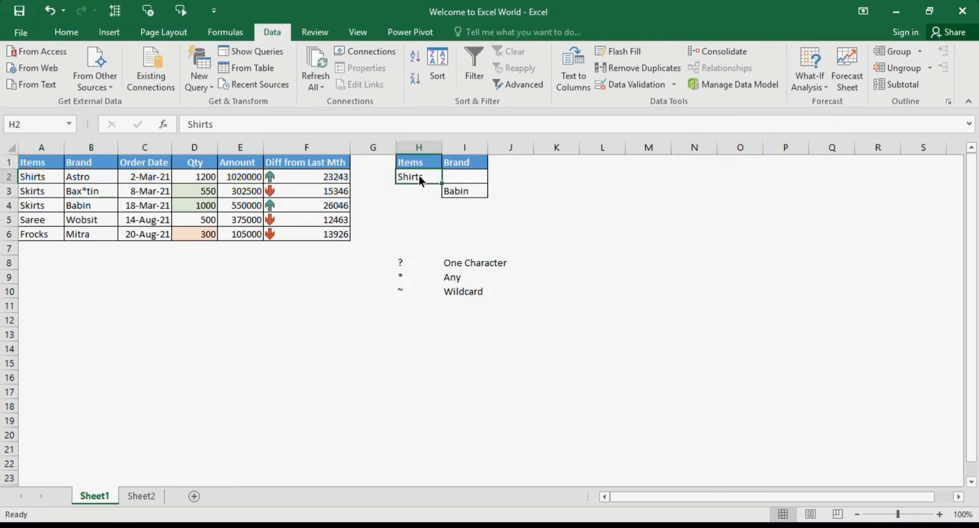
drag(418, 162, 419, 176)
click(472, 161)
click(474, 188)
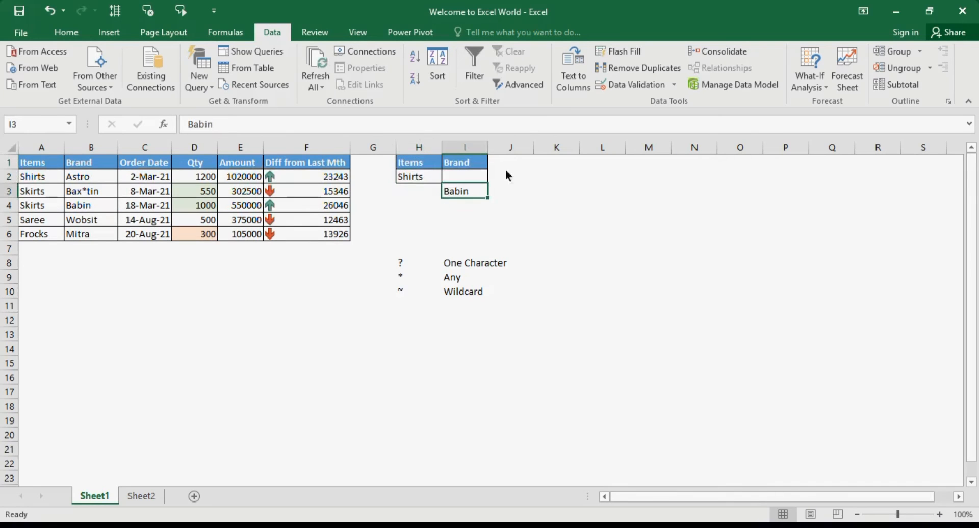
Run the in-place Advanced Filter on A1:F6 again with criteria range H1:I3, and inspect the Shirts and Babin records.
click(154, 209)
click(520, 85)
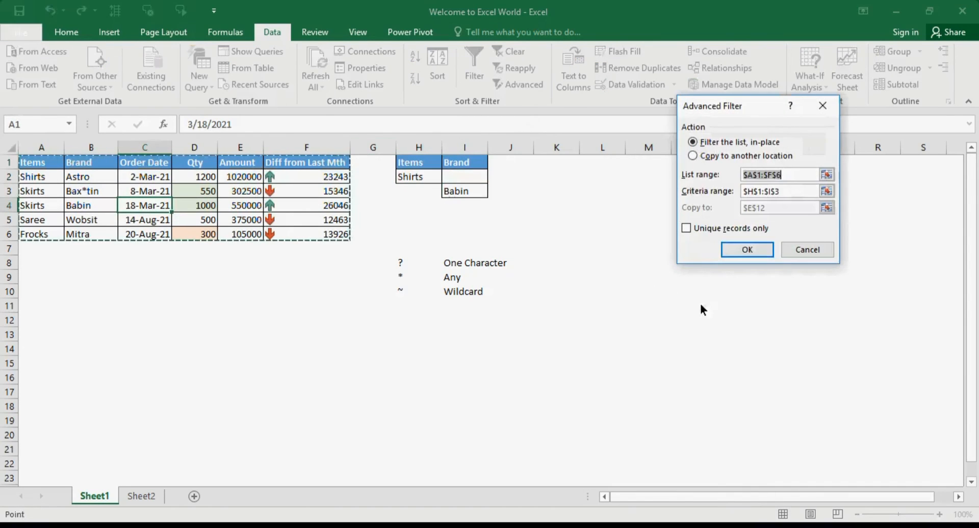
click(750, 250)
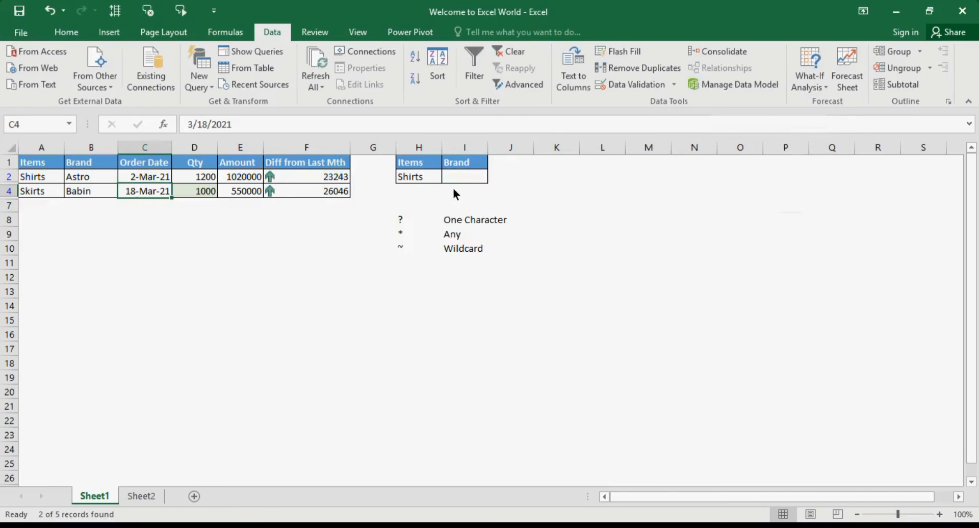
click(36, 177)
click(87, 160)
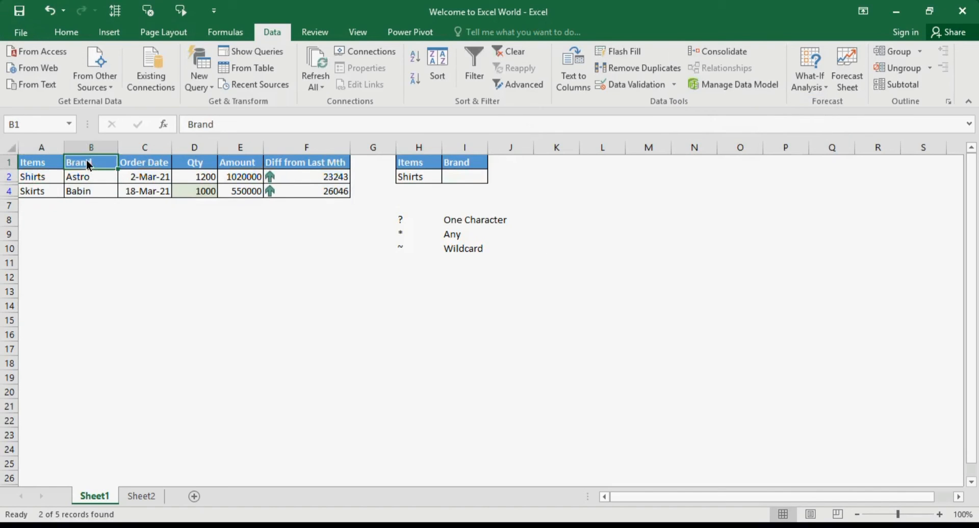
click(83, 191)
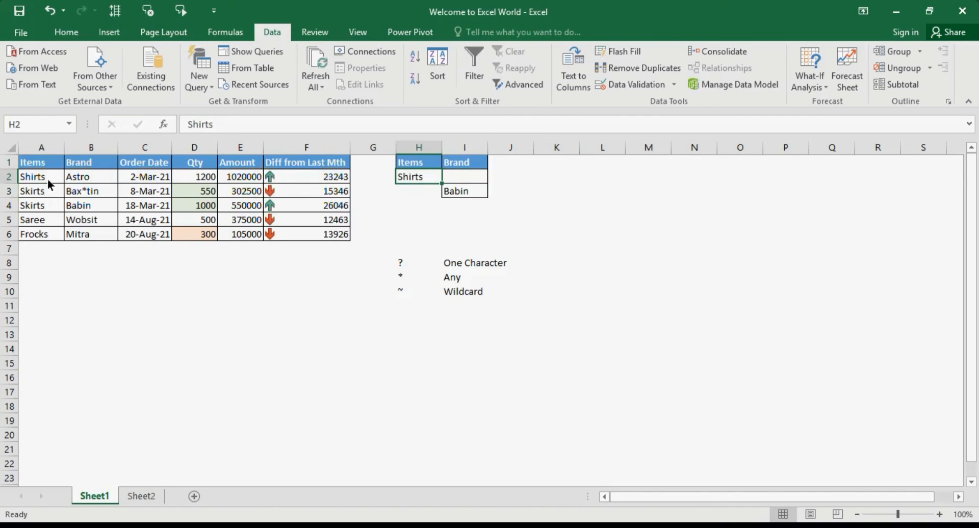
Replace the Items criterion in H2 with Skirts, copied from A3 of the sales table.
drag(47, 179, 42, 191)
key(ctrl+c)
click(430, 181)
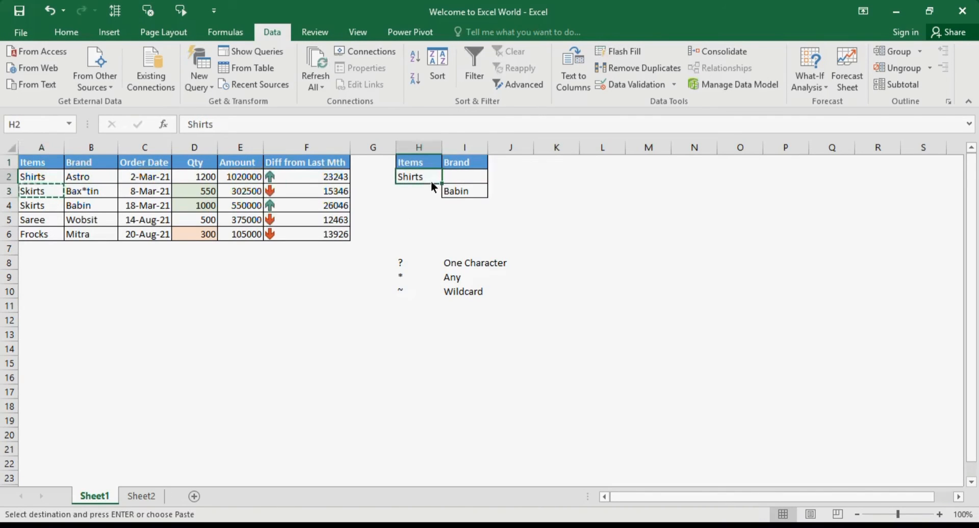
key(ctrl+v)
click(516, 204)
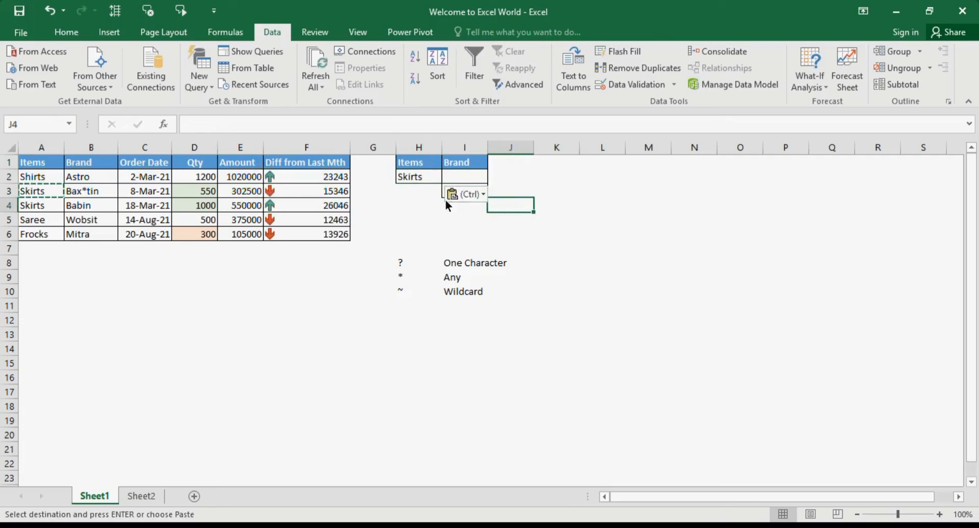
Copy the Babin criterion from I3 up into I2 and empty I3, putting both criteria on the same row.
click(440, 193)
click(447, 189)
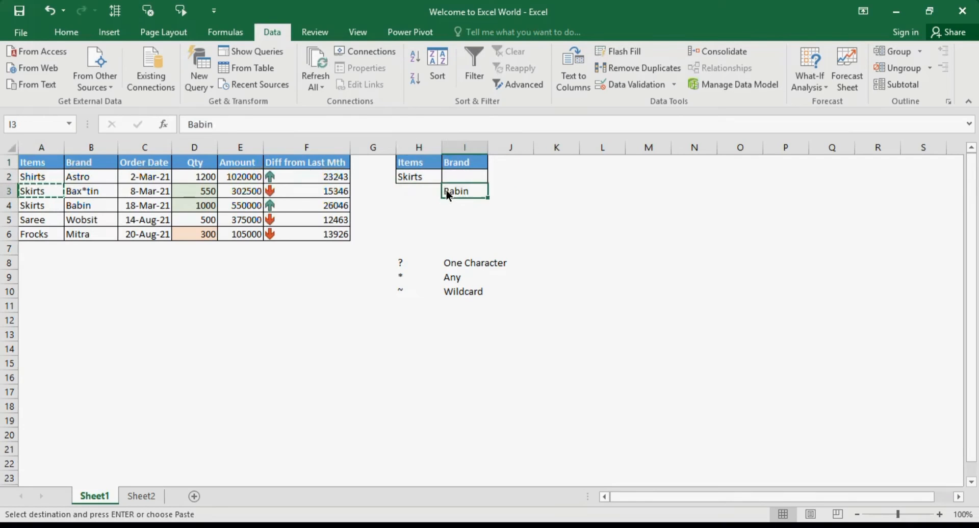
key(ctrl+c)
key(Up)
key(ctrl+v)
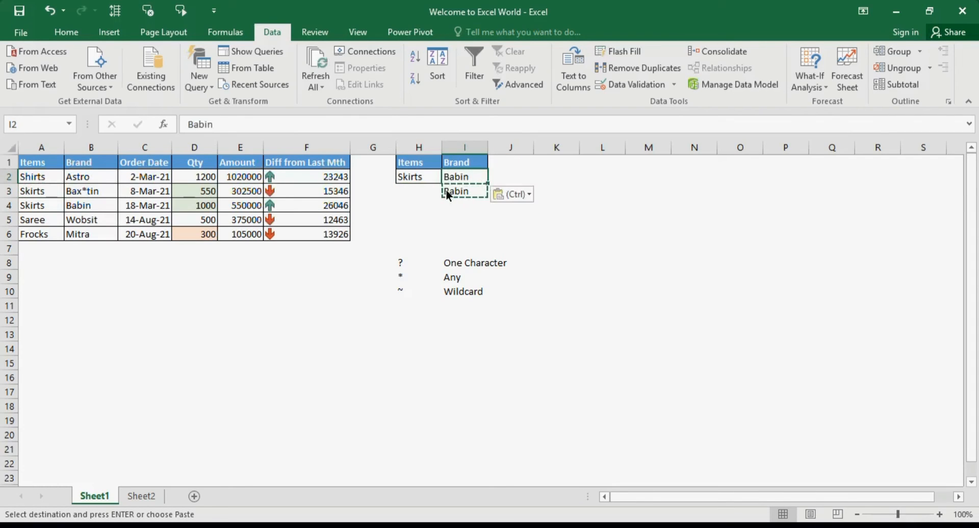
key(Down)
key(Delete)
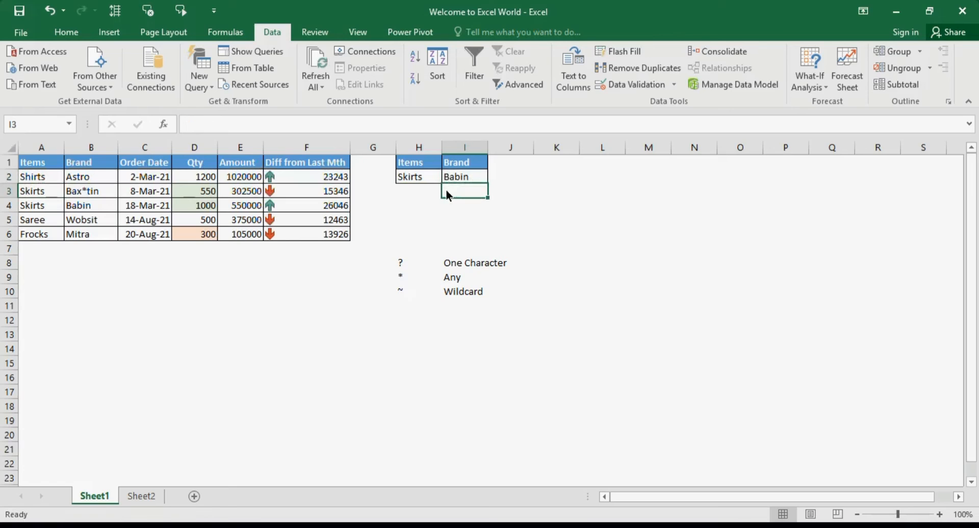
Run the in-place Advanced Filter on A1:F6 with Skirts and Babin in criteria range H1:I2, and inspect the filtered record.
click(240, 191)
click(537, 89)
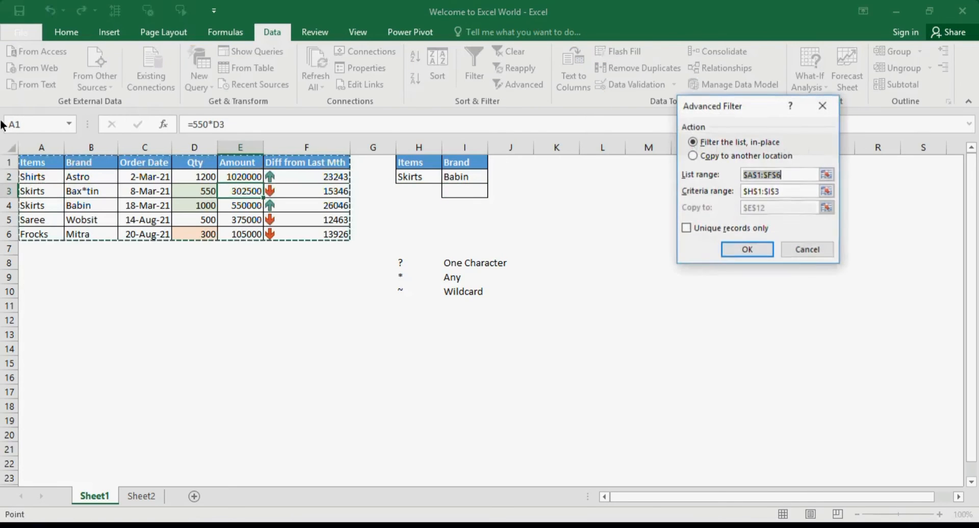
key(Tab)
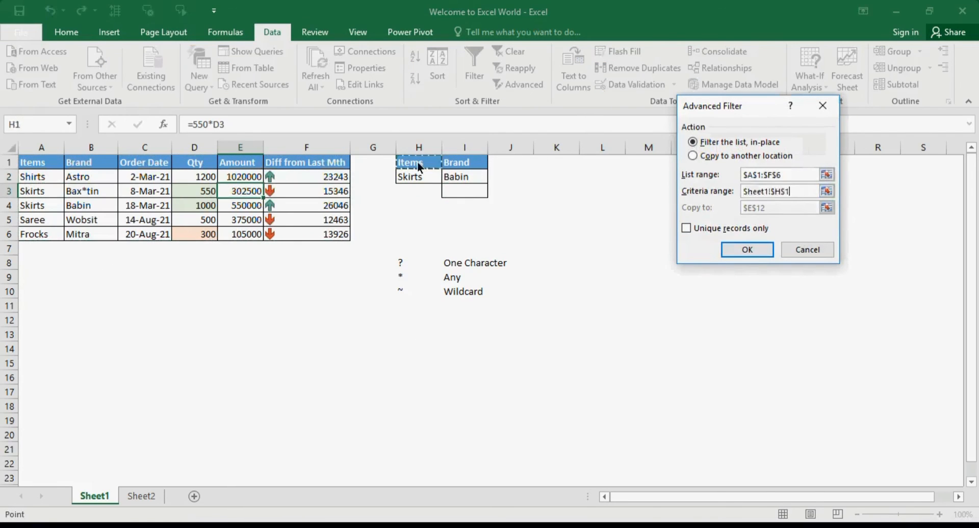
drag(417, 162, 461, 176)
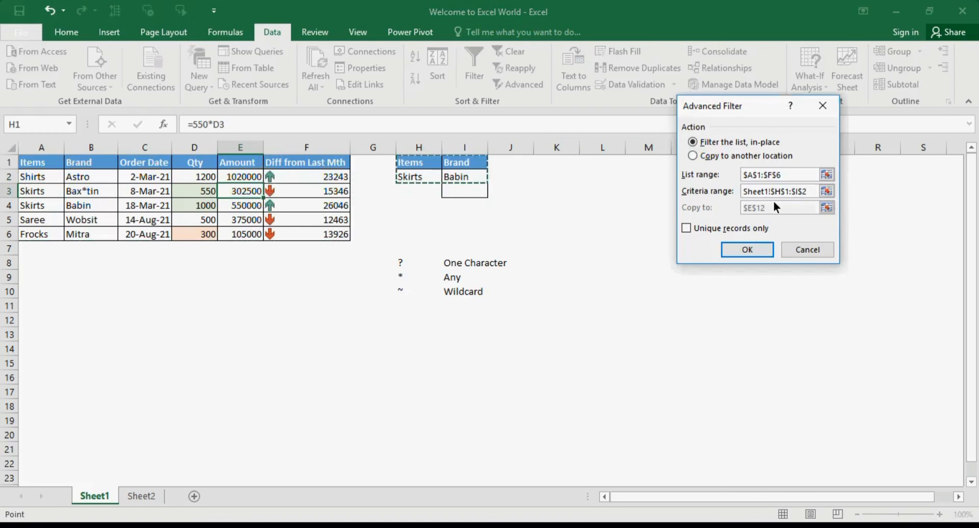
click(754, 250)
click(42, 179)
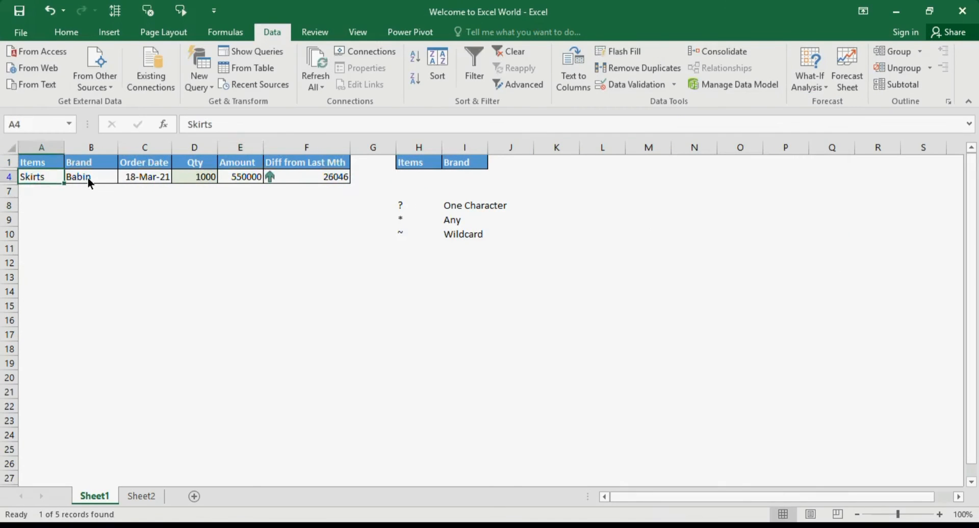
click(87, 177)
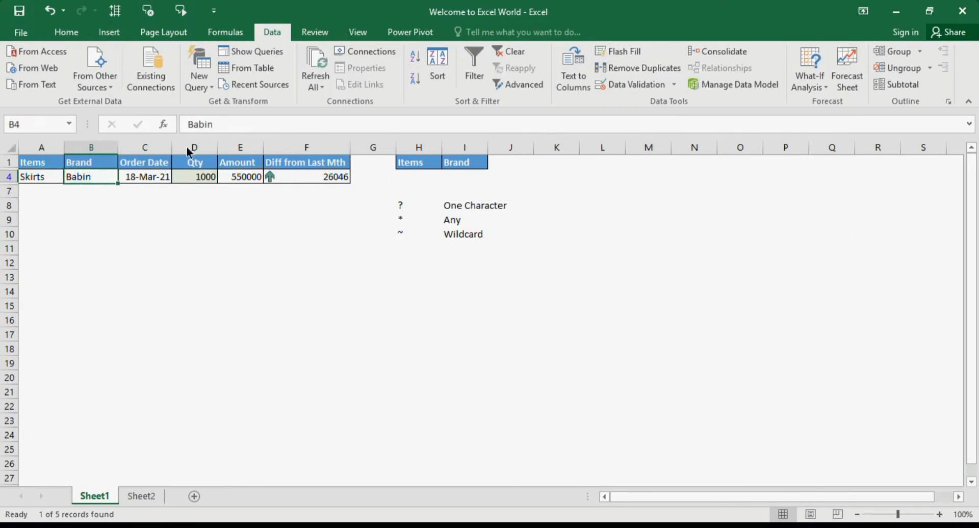
Clear the Advanced Filter and review the Skirts and Babin criteria side by side in H2:I2.
click(512, 52)
click(406, 179)
click(452, 182)
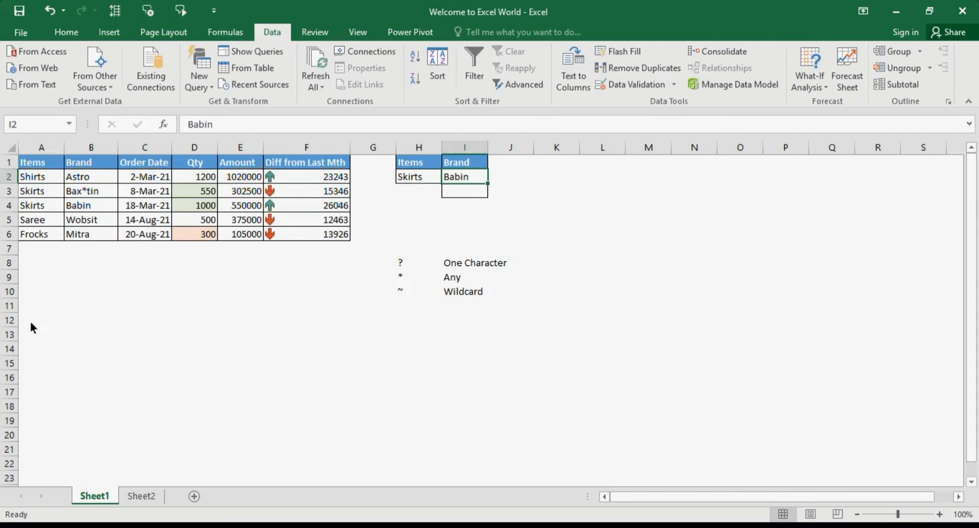
drag(422, 176, 448, 178)
click(458, 188)
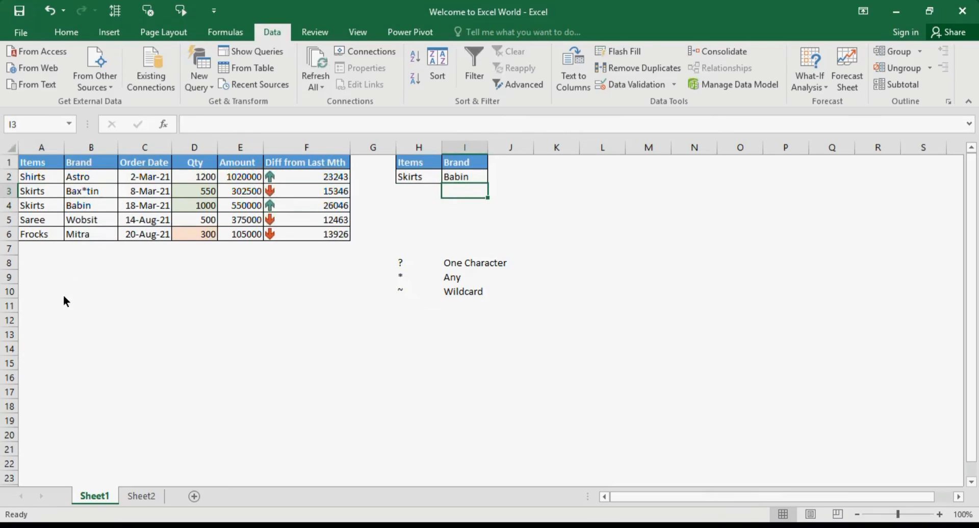
key(Up)
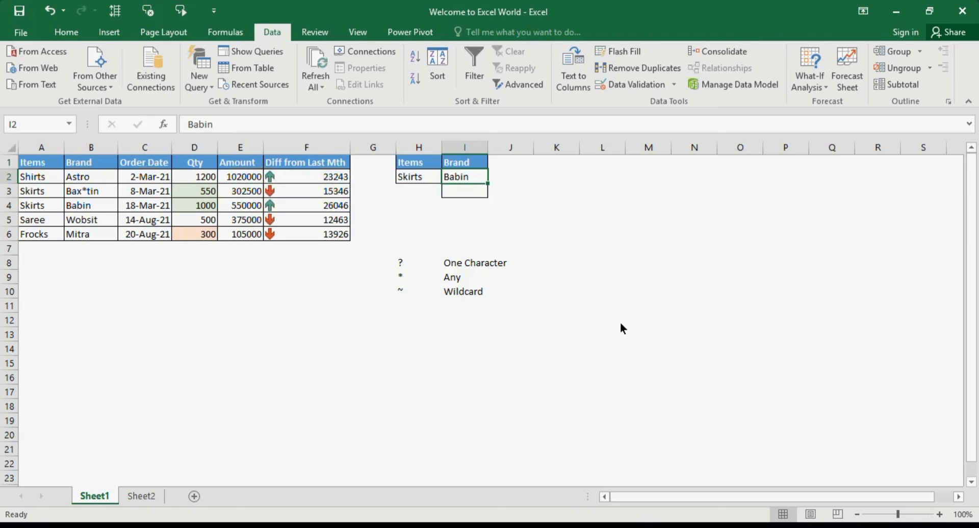